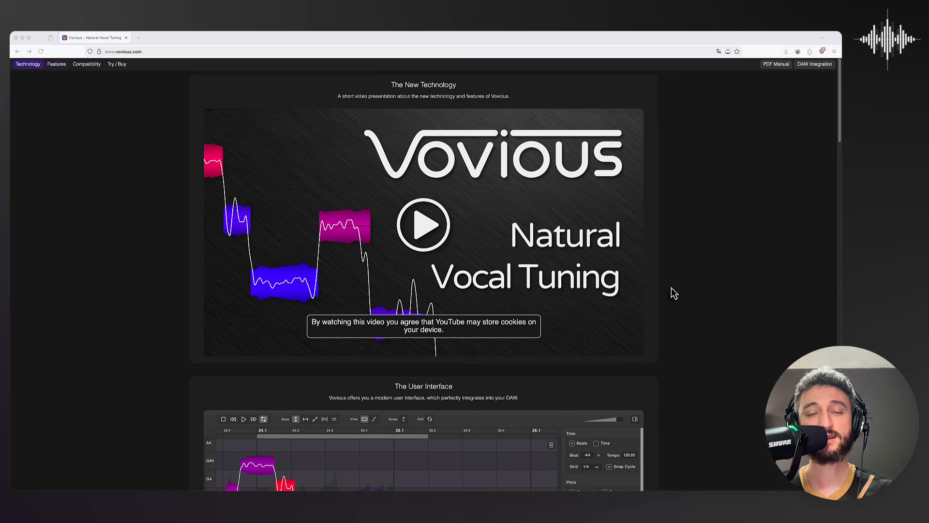
{"action": "scroll", "coordinate": [695, 350], "scroll_direction": "down", "scroll_amount": 1}
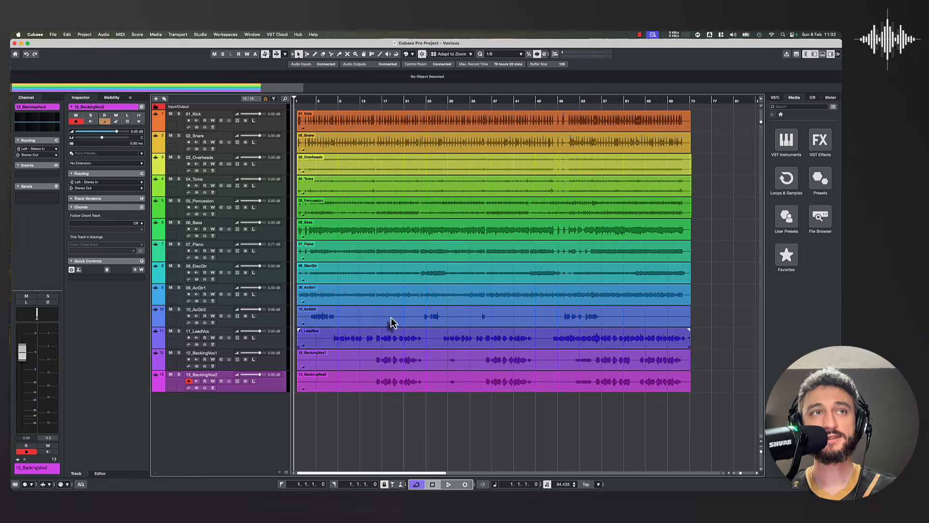
Step: Apply the Vovious extension to the 11_LeadVox audio event
{"action": "left_click", "coordinate": [385, 343]}
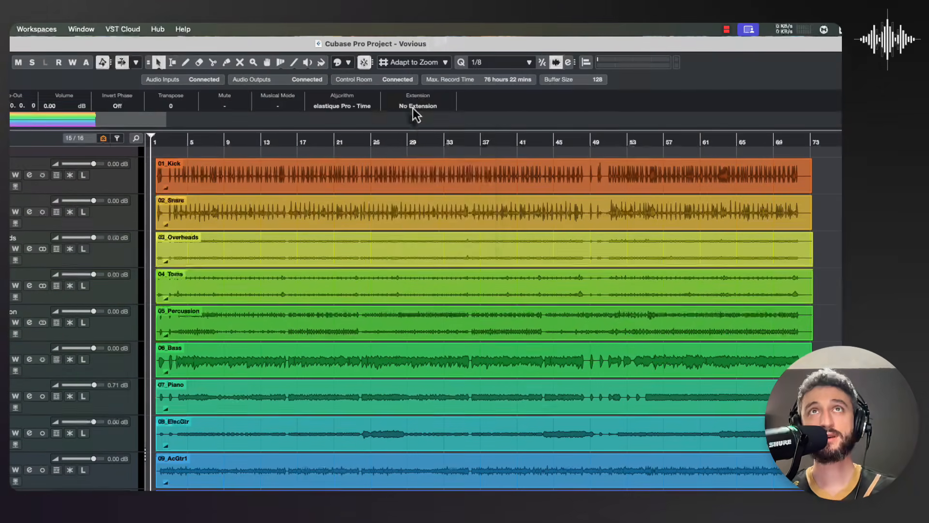
{"action": "left_click", "coordinate": [435, 91]}
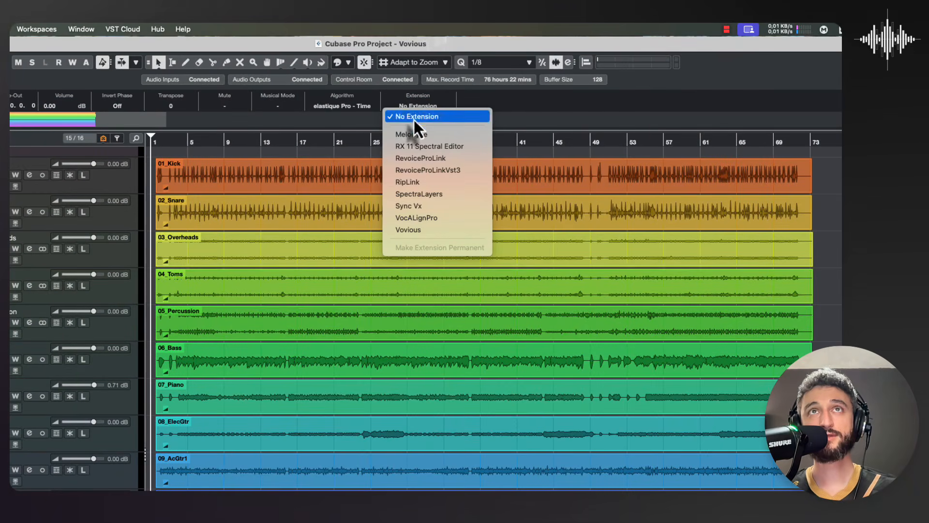
{"action": "left_click", "coordinate": [419, 232]}
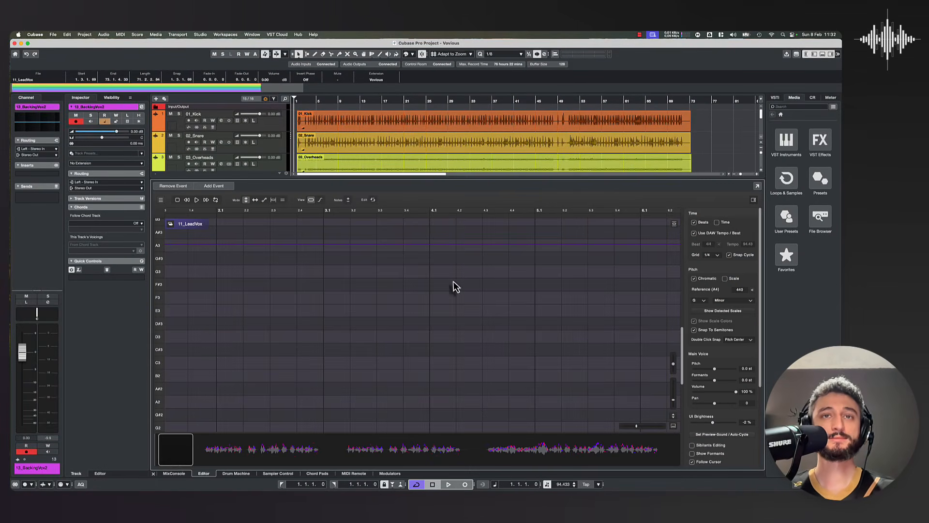
Step: Bring the lead vocal's first phrase around bar 8 into view and hide the settings sidebar and the waveform overview
{"action": "left_click_drag", "start_coordinate": [174, 450], "coordinate": [208, 451]}
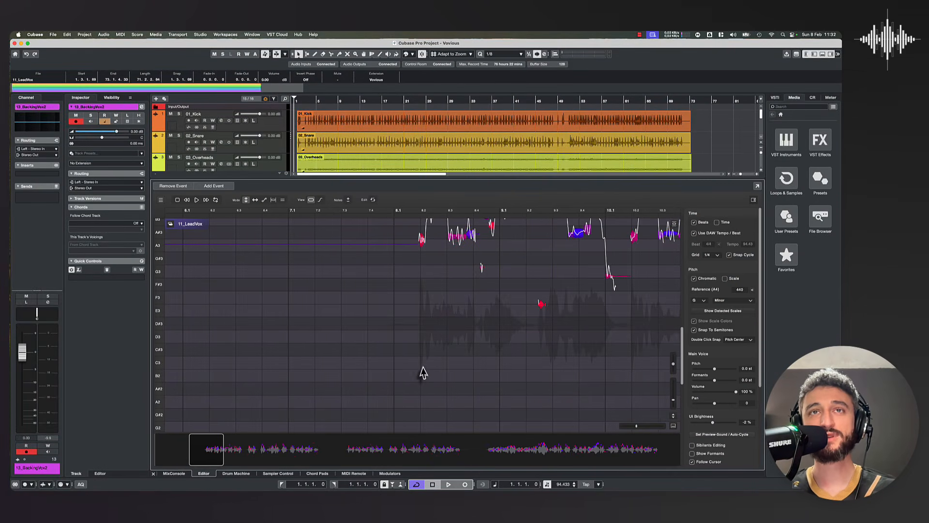
{"action": "scroll", "coordinate": [428, 366], "scroll_direction": "up", "scroll_amount": 1}
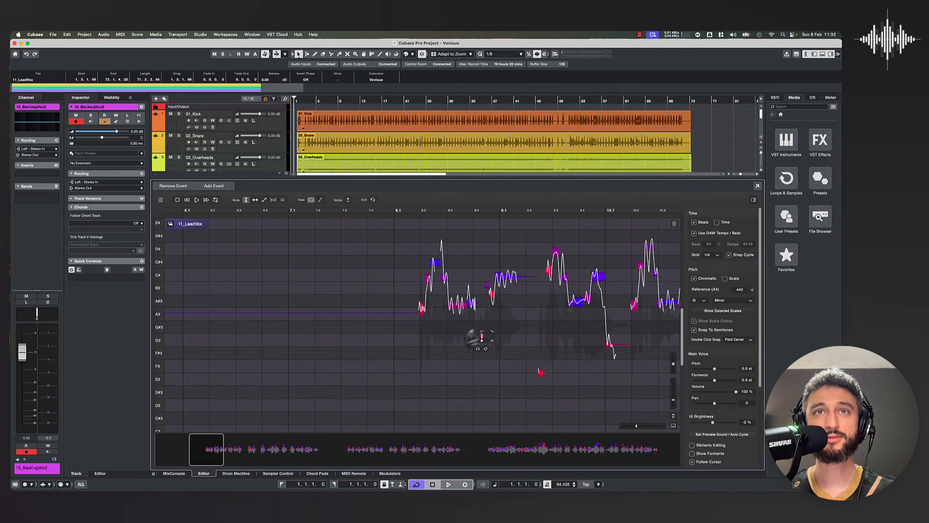
{"action": "mouse_move", "coordinate": [223, 450]}
{"action": "left_mouse_down"}
{"action": "mouse_move", "coordinate": [275, 450]}
{"action": "mouse_move", "coordinate": [212, 450]}
{"action": "mouse_move", "coordinate": [219, 456]}
{"action": "left_mouse_up"}
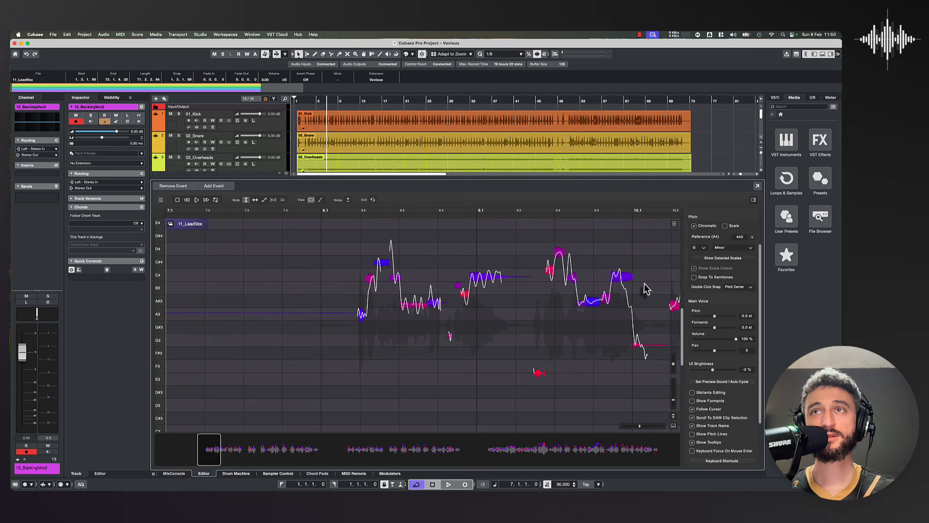
{"action": "left_click", "coordinate": [753, 202]}
{"action": "left_click", "coordinate": [751, 425]}
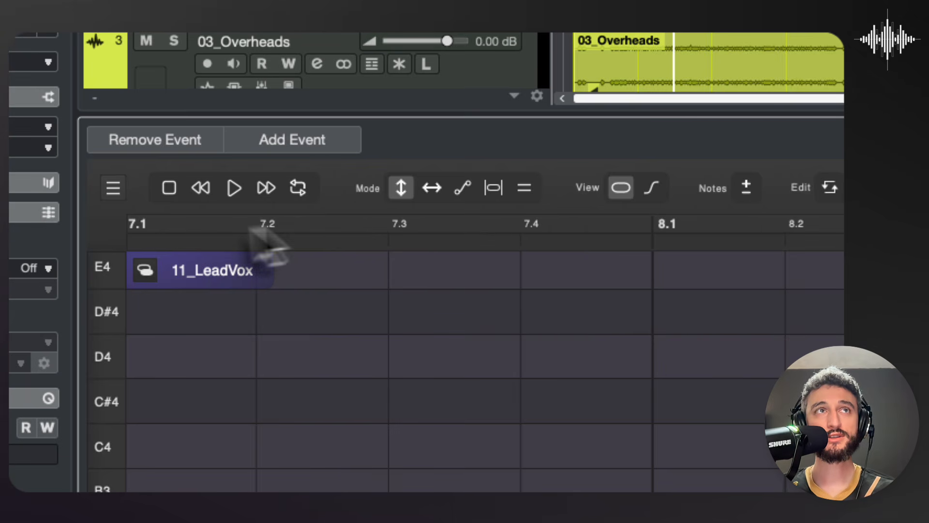
Step: Play and stop the song with the Vovious transport, and play and stop it again with the Cubase transport
{"action": "left_click", "coordinate": [234, 190]}
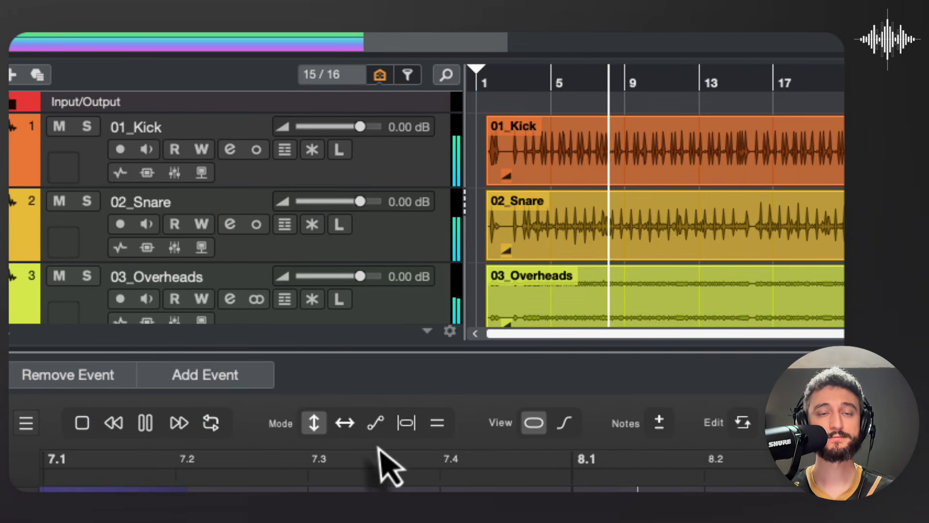
{"action": "left_click", "coordinate": [147, 424]}
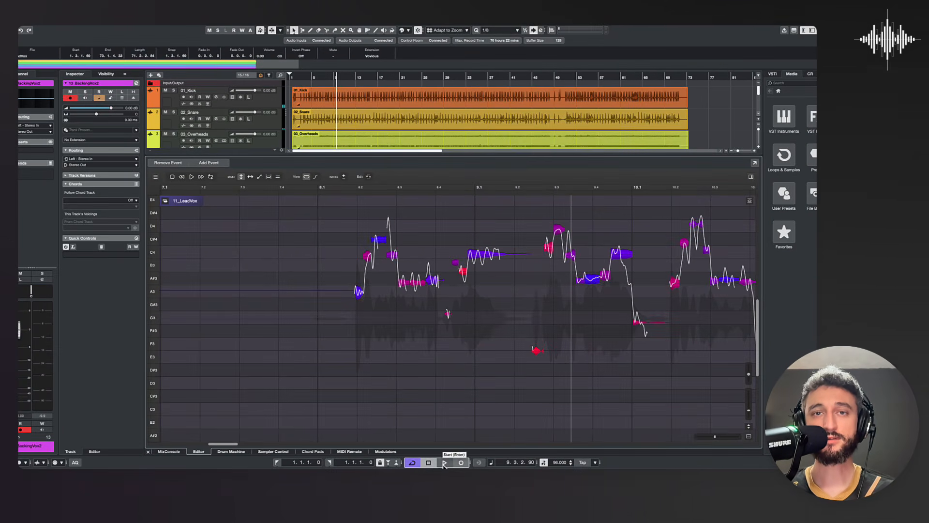
{"action": "left_click", "coordinate": [444, 462]}
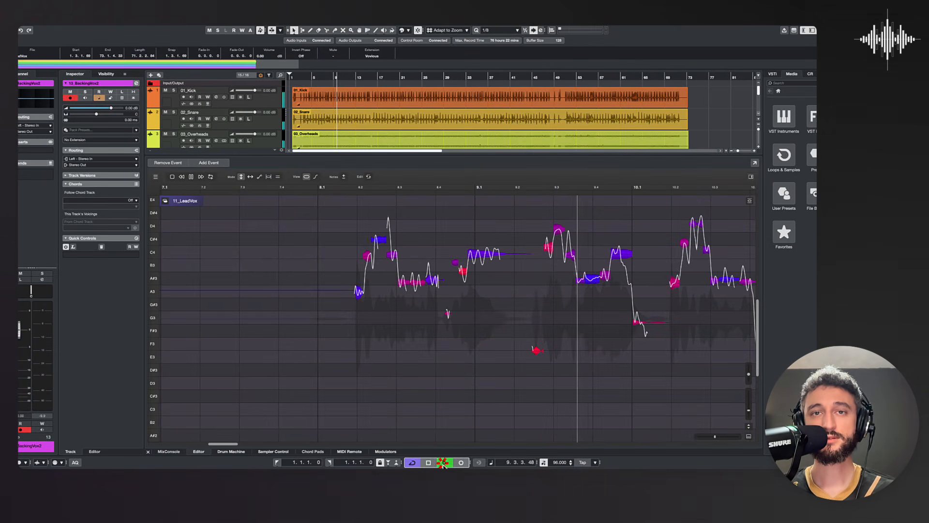
{"action": "left_click", "coordinate": [428, 462]}
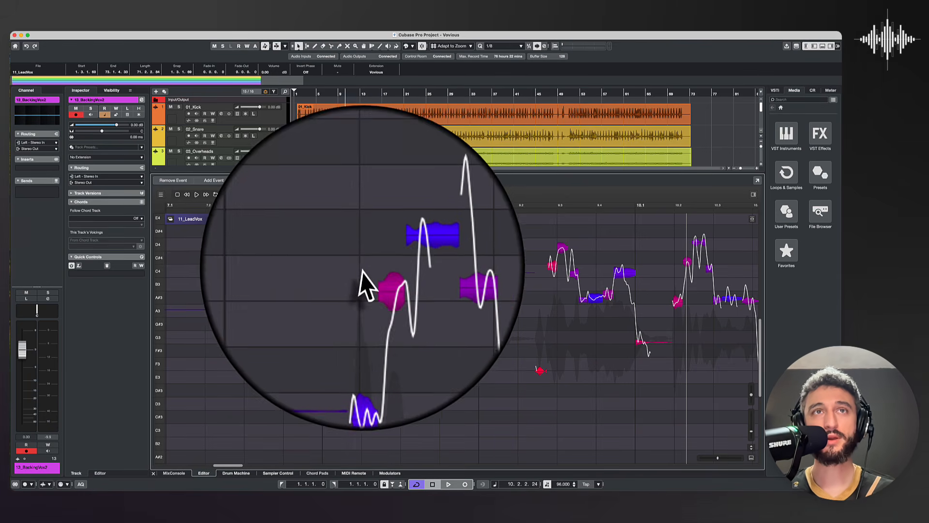
Step: Inspect how the vocal notes around beat 8.2 are separated by selecting and deselecting the first notes of the phrase
{"action": "mouse_move", "coordinate": [378, 280]}
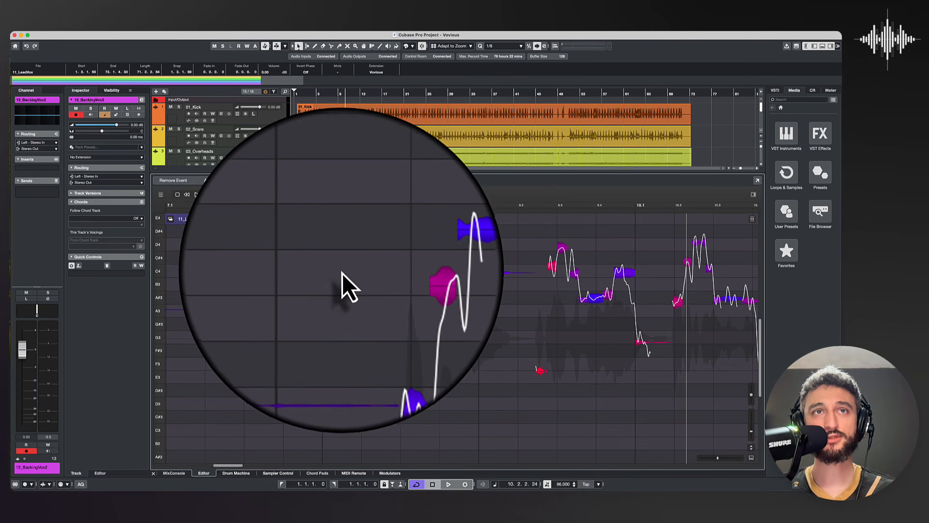
{"action": "left_click_drag", "start_coordinate": [349, 279], "coordinate": [373, 285]}
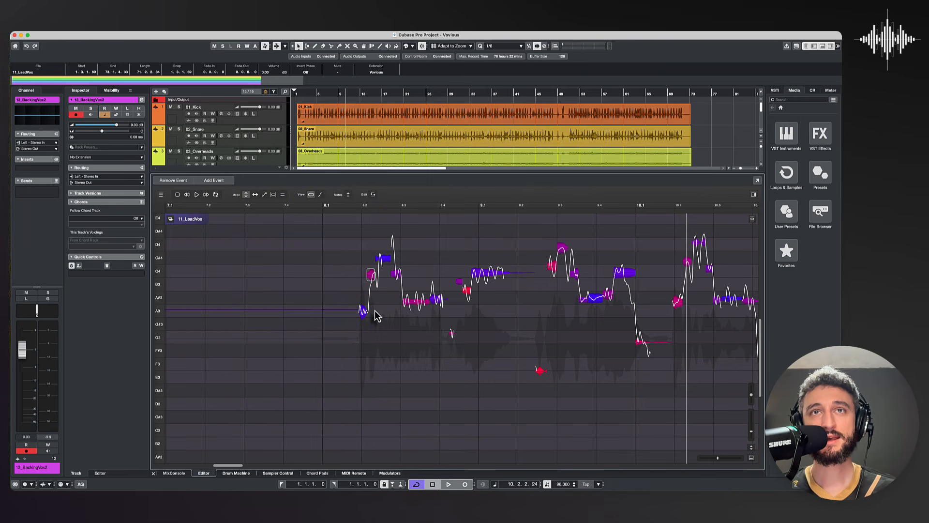
{"action": "left_click", "coordinate": [256, 384]}
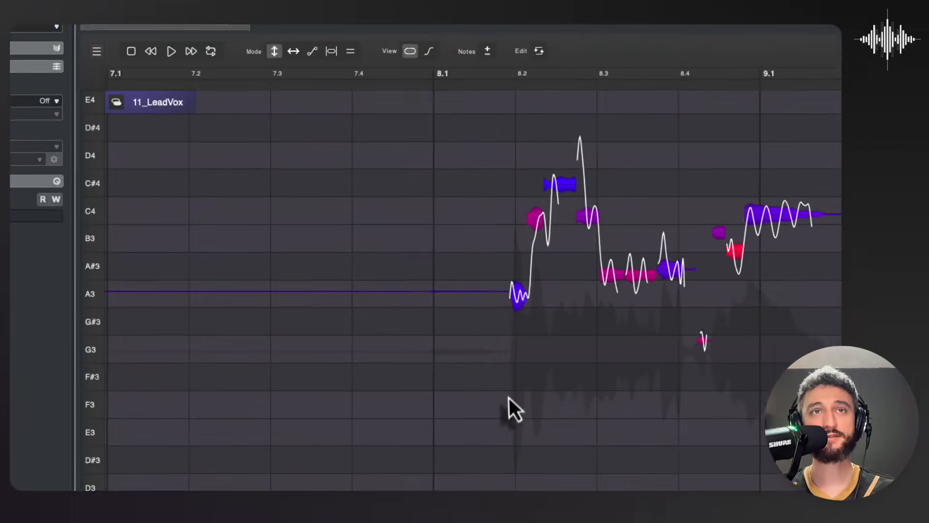
{"action": "left_click_drag", "start_coordinate": [443, 372], "coordinate": [573, 288]}
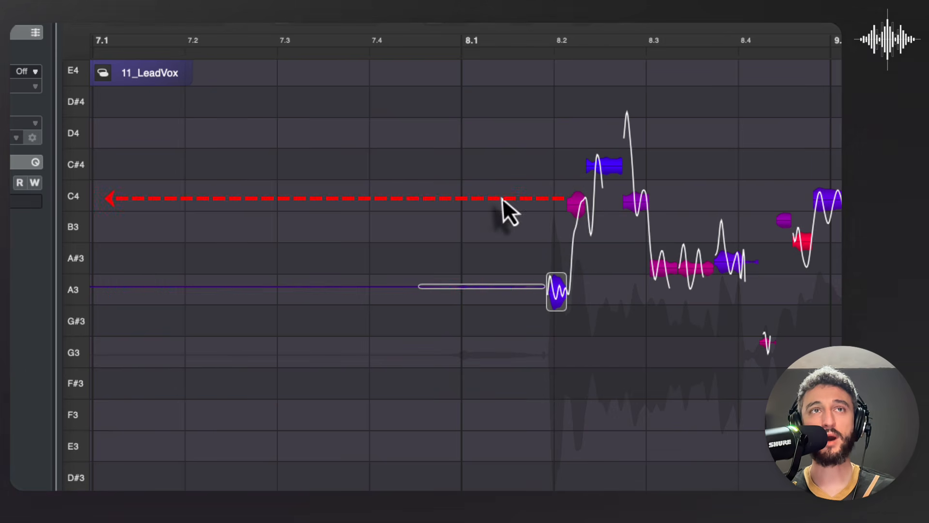
{"action": "mouse_move", "coordinate": [571, 210]}
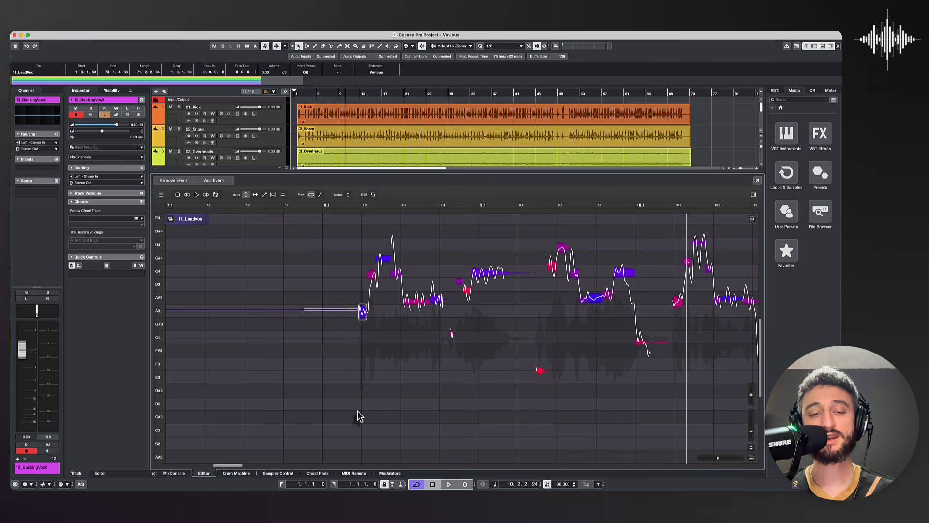
{"action": "left_click", "coordinate": [358, 416]}
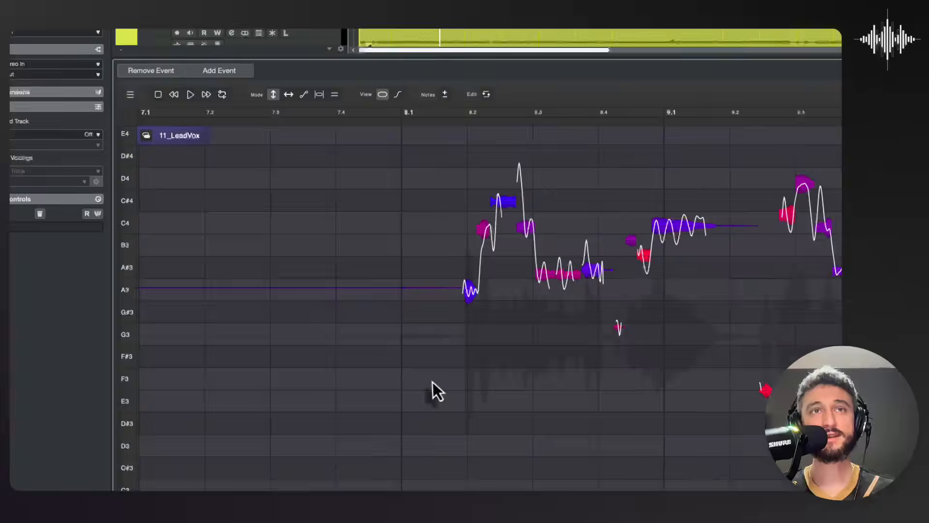
{"action": "left_click_drag", "start_coordinate": [340, 363], "coordinate": [388, 305]}
{"action": "left_click_drag", "start_coordinate": [801, 220], "coordinate": [802, 220]}
{"action": "left_click", "coordinate": [770, 435]}
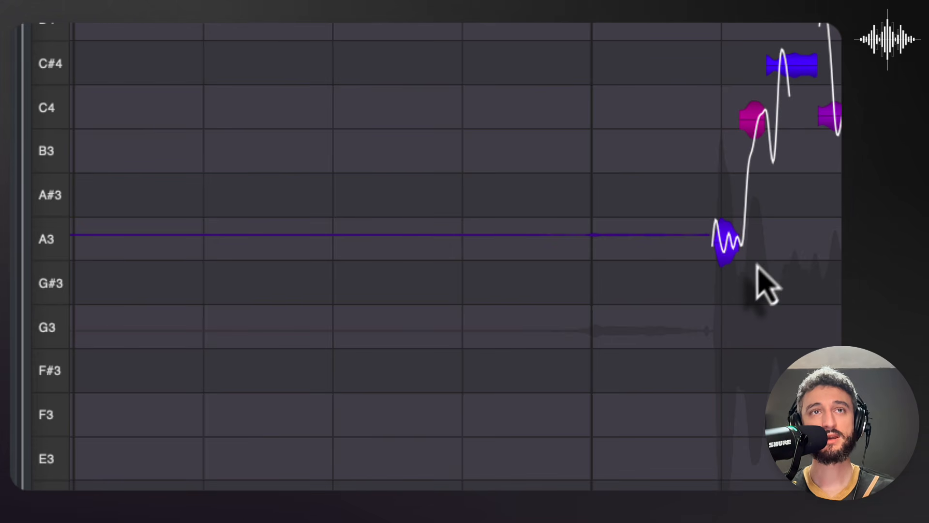
Step: Move the first vocal note near beat 8.2 down one semitone to G#3
{"action": "mouse_move", "coordinate": [739, 258]}
{"action": "left_click_drag", "start_coordinate": [734, 248], "coordinate": [732, 291]}
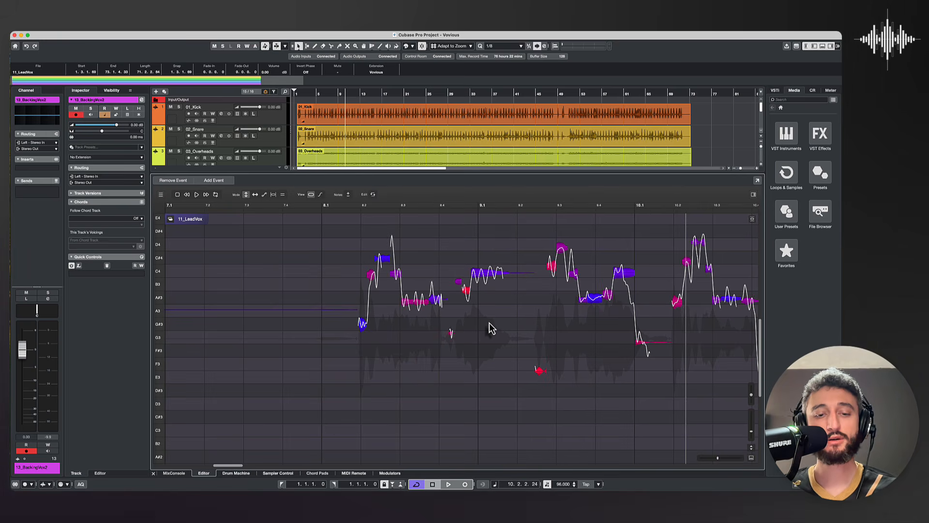
{"action": "mouse_move", "coordinate": [508, 301]}
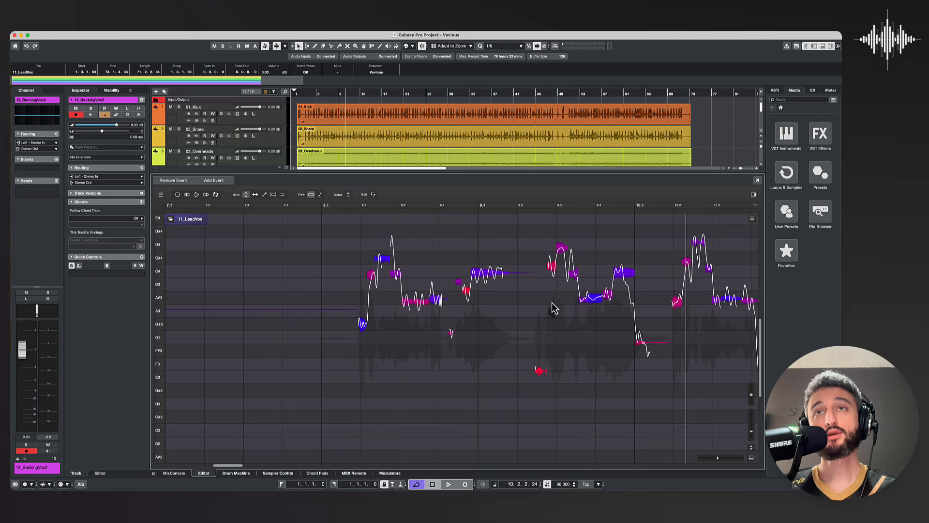
Step: Show the settings sidebar again and switch Use DAW Tempo / Beat off and back on
{"action": "left_click", "coordinate": [755, 195]}
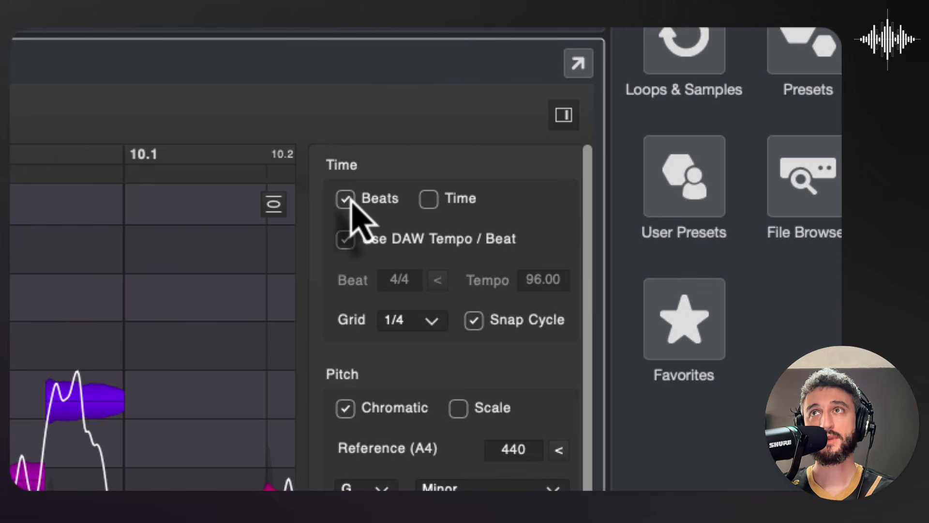
{"action": "left_click", "coordinate": [350, 247]}
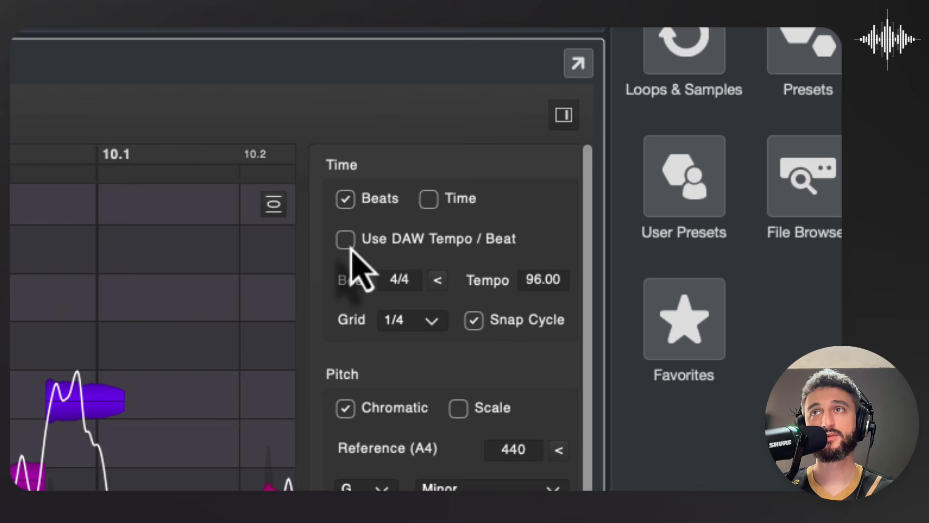
{"action": "left_click", "coordinate": [350, 247]}
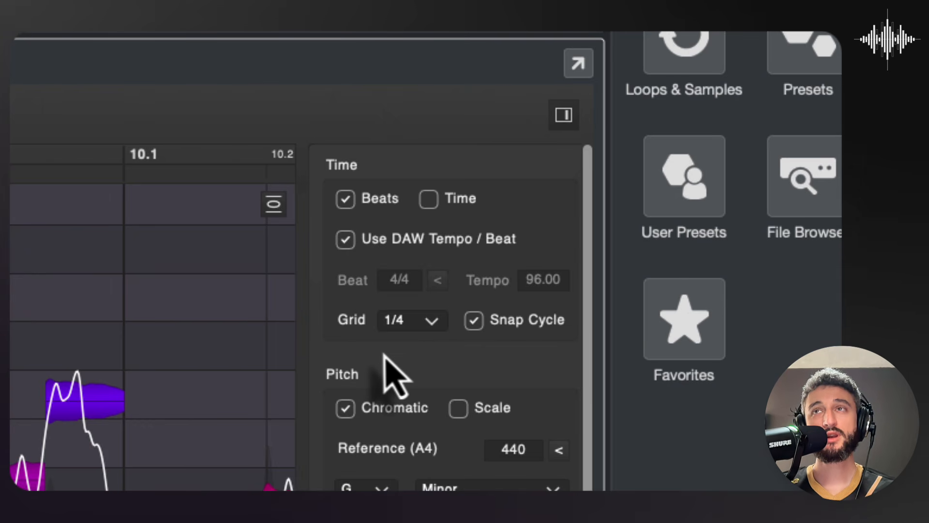
Step: Try the time grid at 1/8 and 1/64, checking the fine grid up close, and return it to 1/4
{"action": "left_click", "coordinate": [421, 324]}
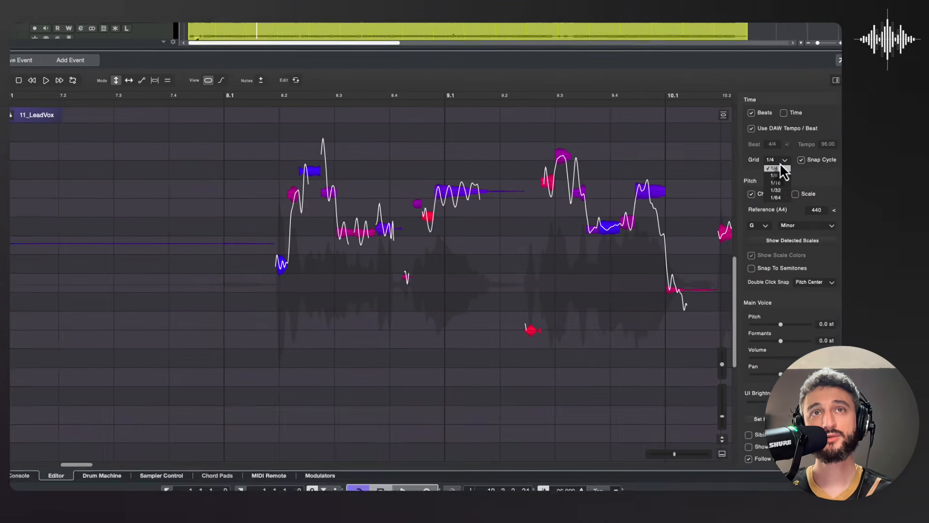
{"action": "left_click", "coordinate": [416, 369]}
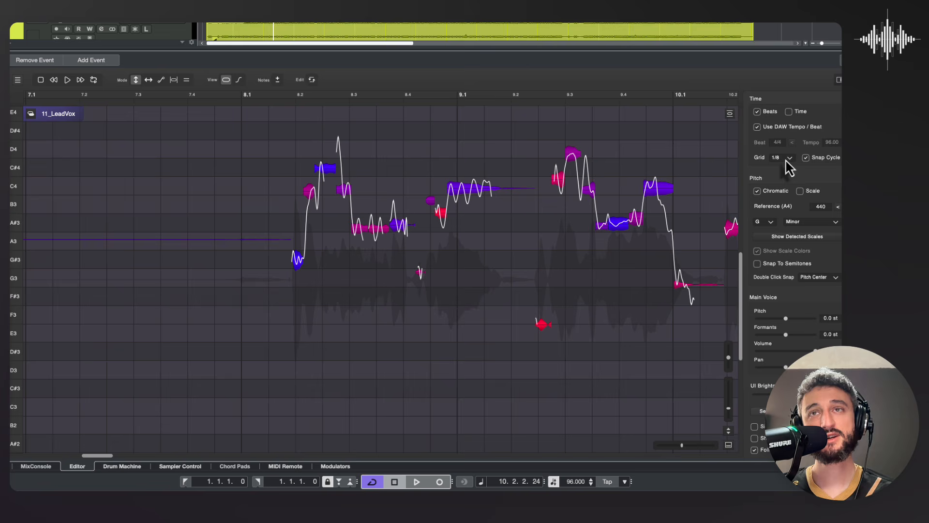
{"action": "left_click", "coordinate": [787, 160]}
{"action": "left_click", "coordinate": [785, 193]}
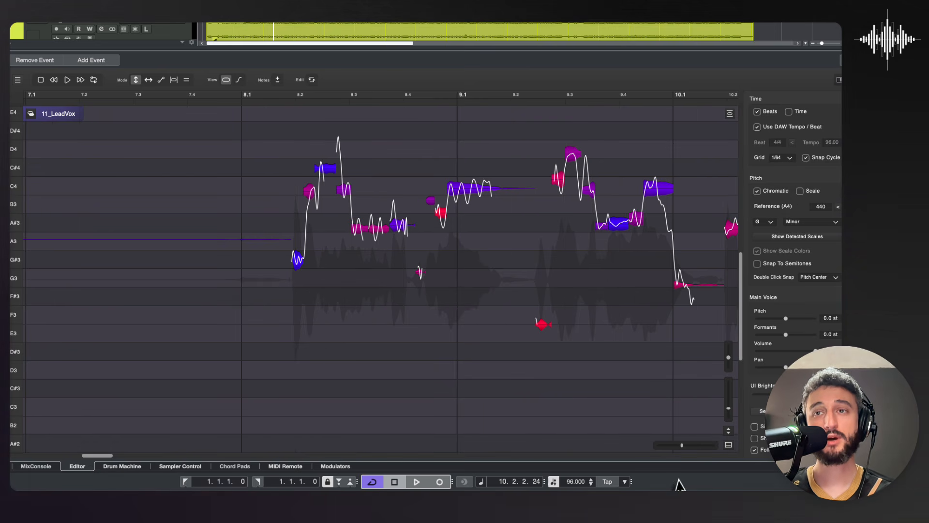
{"action": "left_click_drag", "start_coordinate": [681, 445], "coordinate": [691, 446]}
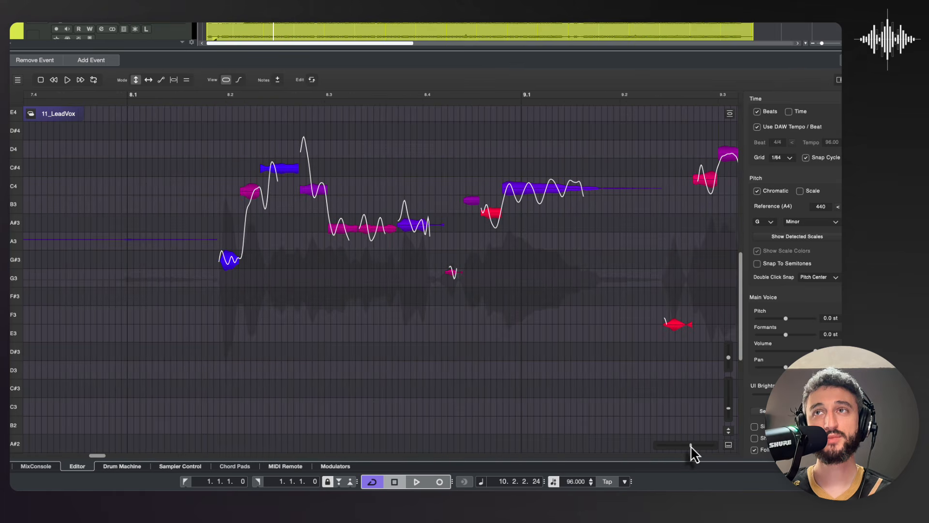
{"action": "left_click", "coordinate": [789, 158]}
{"action": "left_click", "coordinate": [779, 165]}
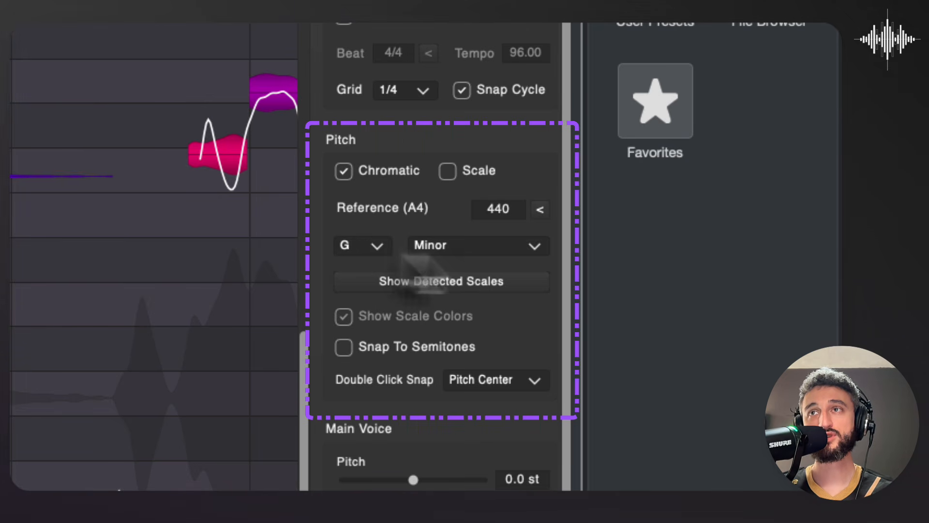
Step: Choose A# Major from the detected scales and replace it with G Minor from the same list
{"action": "left_click", "coordinate": [434, 281]}
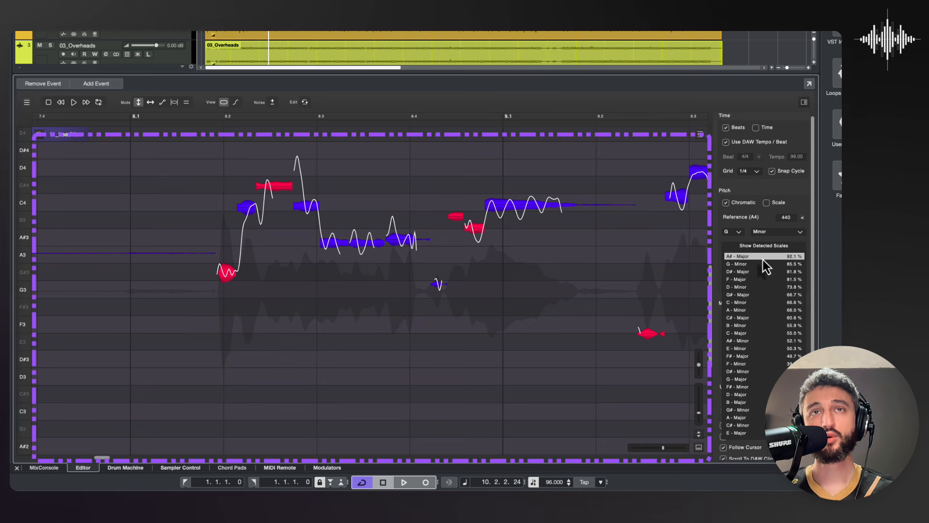
{"action": "left_click", "coordinate": [745, 256]}
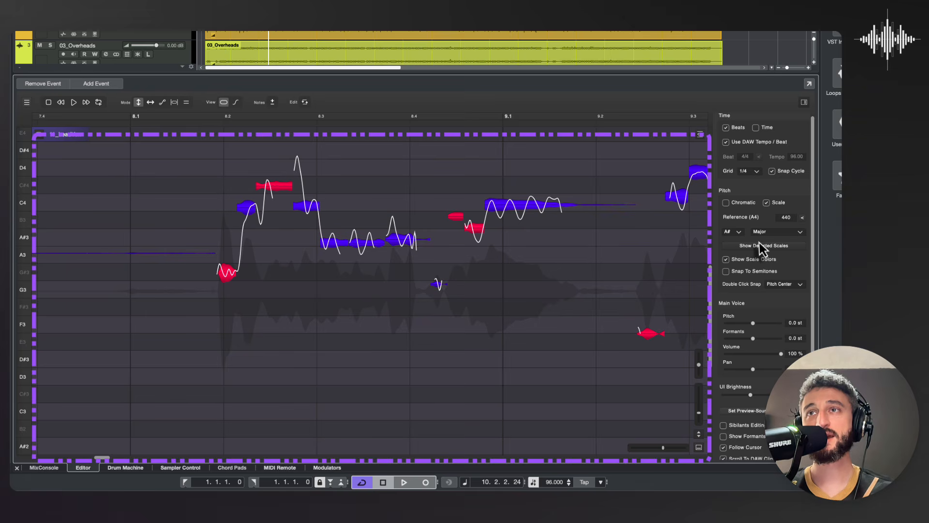
{"action": "left_click", "coordinate": [754, 246]}
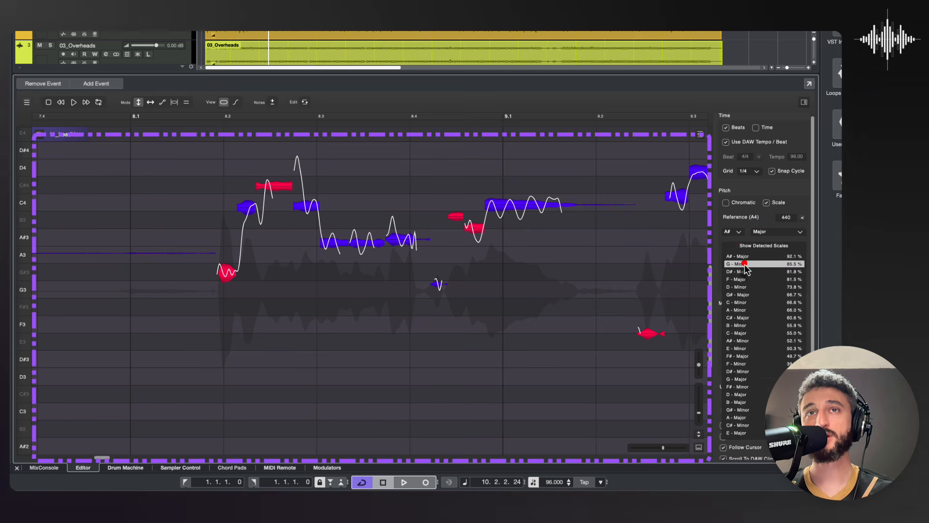
{"action": "left_click", "coordinate": [748, 271]}
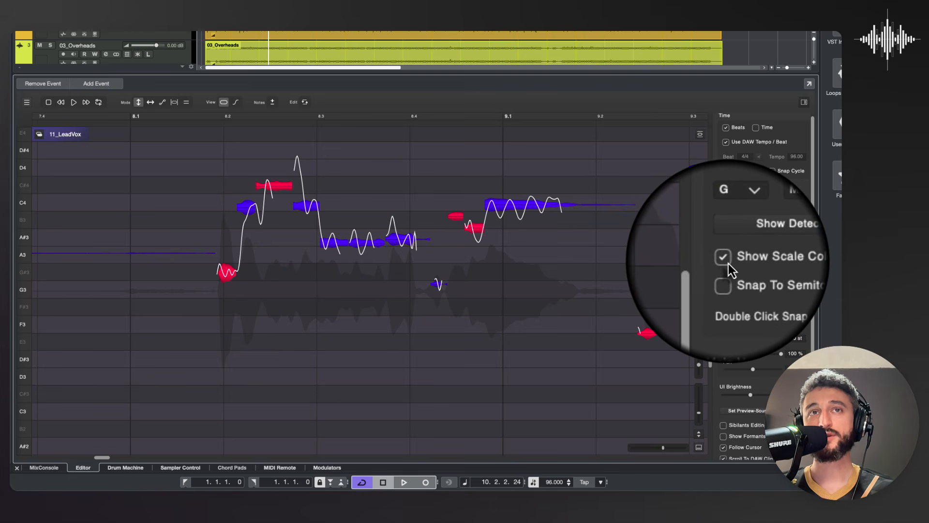
Step: Turn Show Scale Colors off and back on to compare the note colouring
{"action": "left_click", "coordinate": [726, 261]}
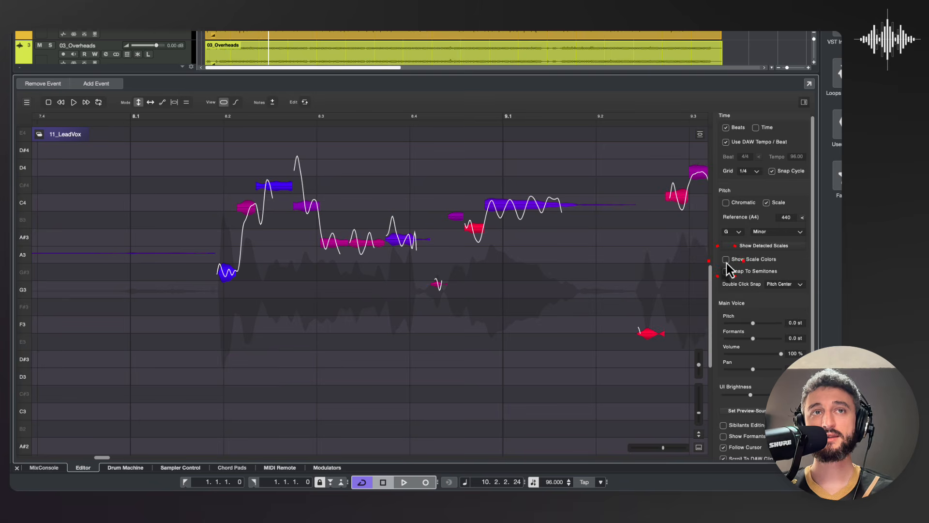
{"action": "left_click", "coordinate": [726, 261]}
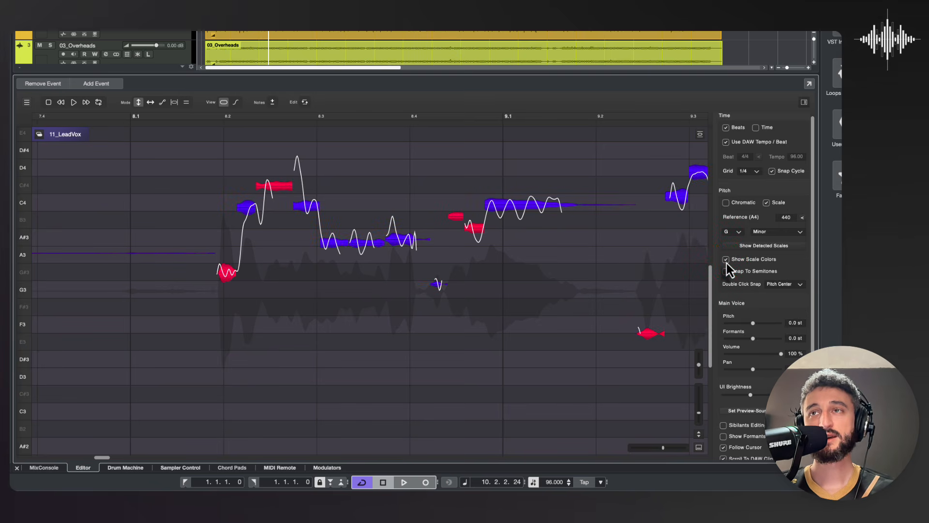
Step: Hide the scale colours, inspect the short note at beat 8.2, and show the scale colours again
{"action": "left_click", "coordinate": [726, 263]}
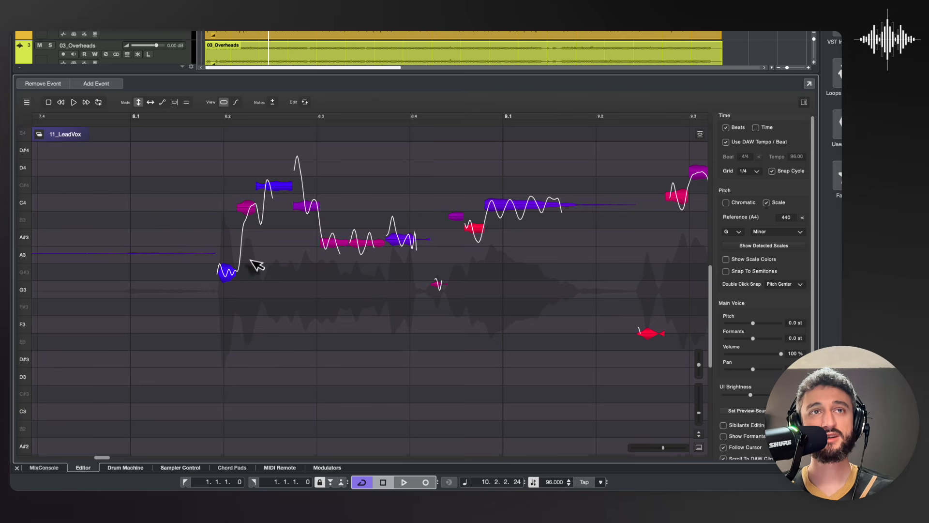
{"action": "mouse_move", "coordinate": [232, 275]}
{"action": "mouse_move", "coordinate": [230, 276]}
{"action": "left_mouse_down"}
{"action": "mouse_move", "coordinate": [230, 261]}
{"action": "mouse_move", "coordinate": [231, 278]}
{"action": "left_mouse_up"}
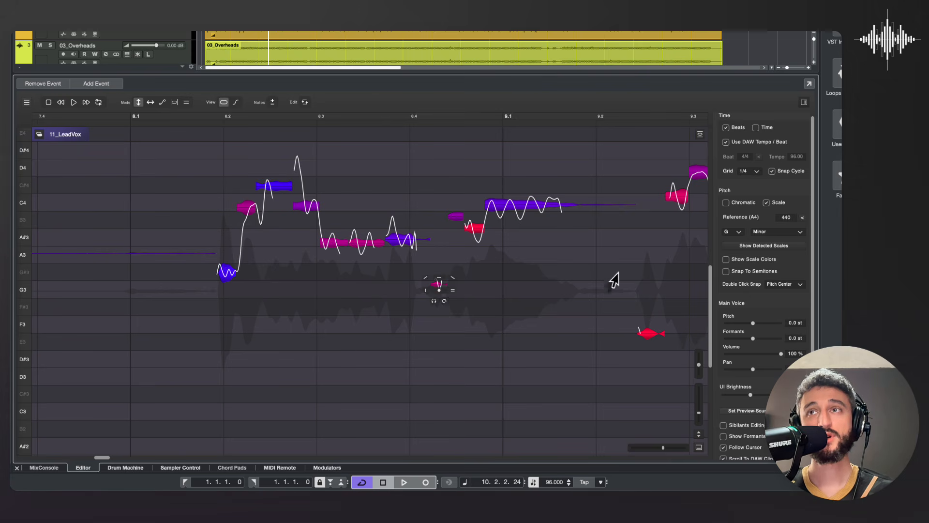
{"action": "left_click", "coordinate": [726, 260]}
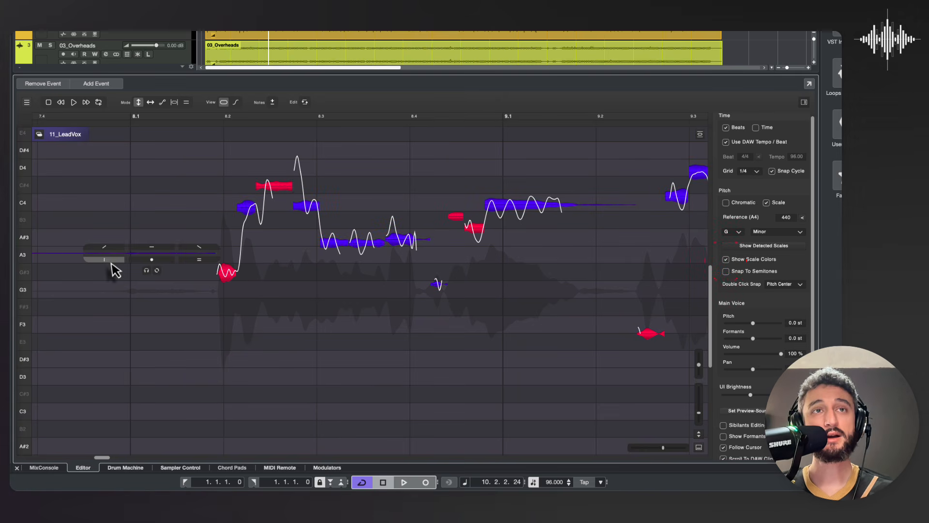
Step: Lower the short out-of-scale note at beat 8.2 to G3, and shift it up by about 0.7 st
{"action": "mouse_move", "coordinate": [229, 282]}
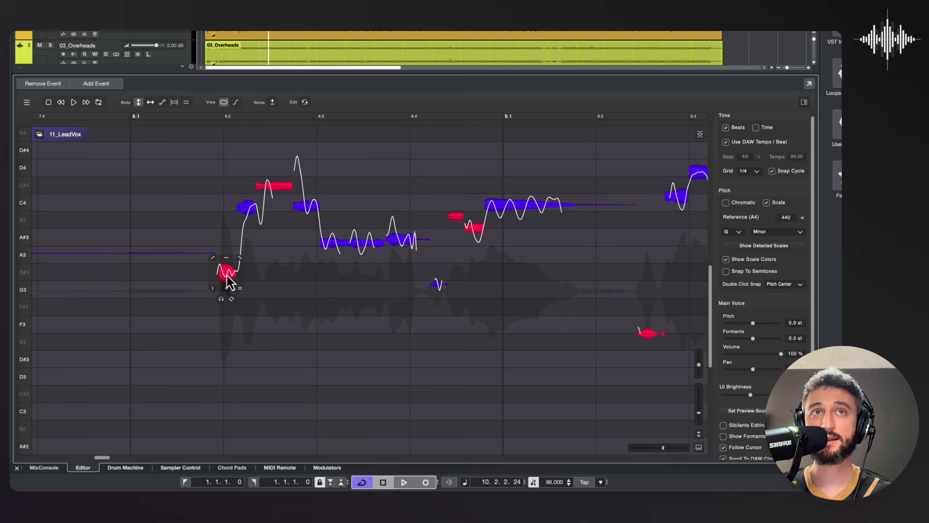
{"action": "left_click_drag", "start_coordinate": [227, 277], "coordinate": [226, 292]}
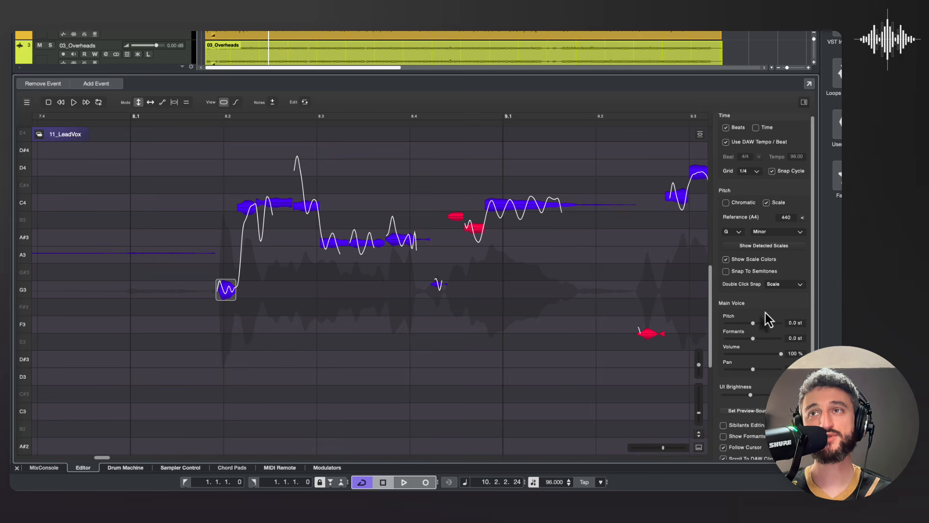
{"action": "mouse_move", "coordinate": [233, 302]}
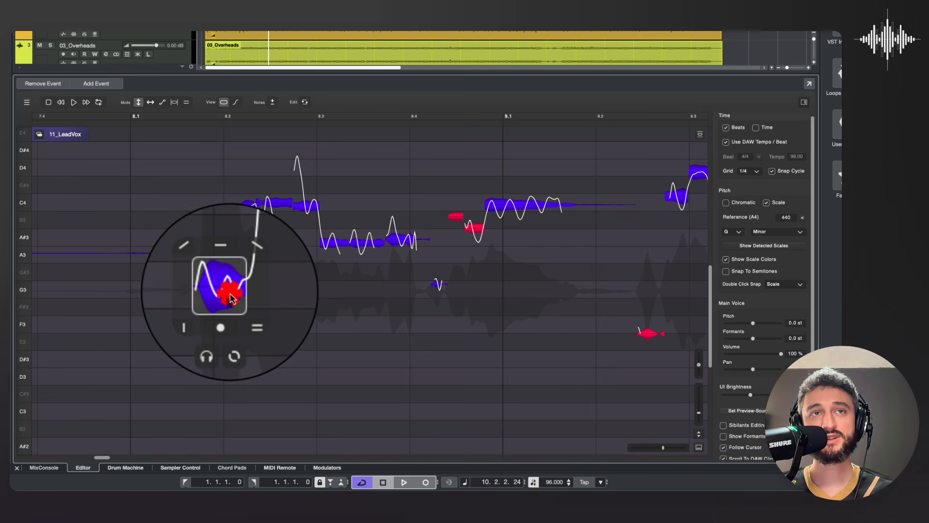
{"action": "left_click_drag", "start_coordinate": [233, 302], "coordinate": [232, 283]}
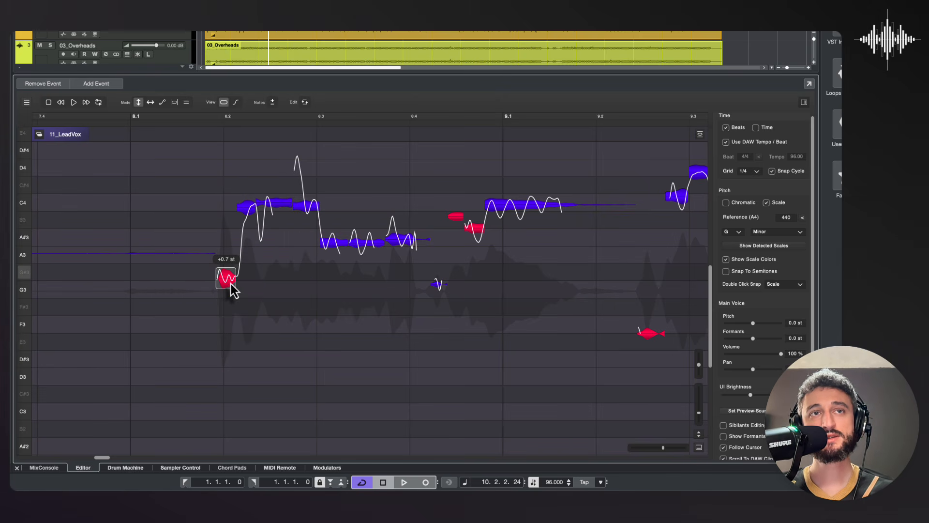
Step: Enable Snap To Semitones, try moving the note at beat 8.2, and snap it to G3 using the Scale snap mode
{"action": "left_click", "coordinate": [725, 271]}
{"action": "mouse_move", "coordinate": [228, 283]}
{"action": "left_mouse_down"}
{"action": "mouse_move", "coordinate": [228, 235]}
{"action": "mouse_move", "coordinate": [229, 281]}
{"action": "left_mouse_up"}
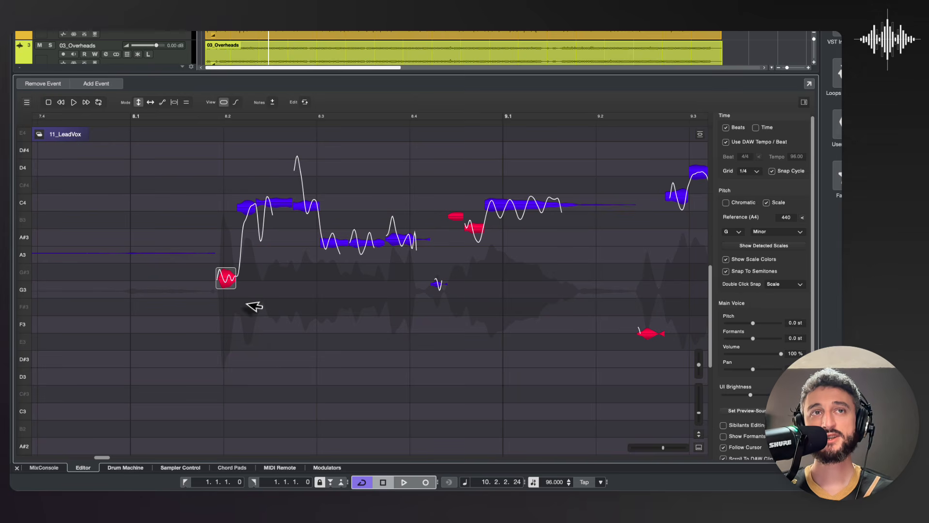
{"action": "mouse_move", "coordinate": [225, 284]}
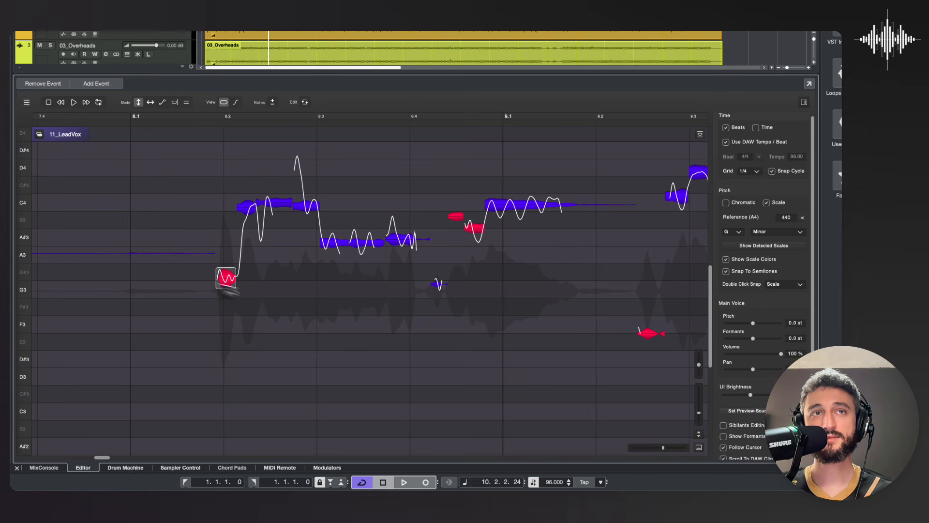
{"action": "double_click", "coordinate": [225, 283]}
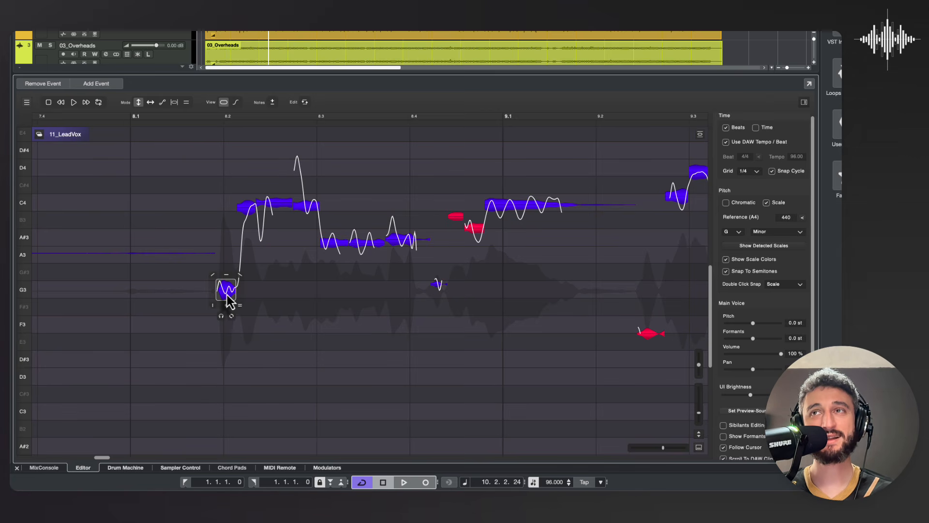
Step: Try Pitch Center as the Double Click Snap mode on the same note with Snap To Semitones off, and set the mode to Scale
{"action": "left_click", "coordinate": [783, 284]}
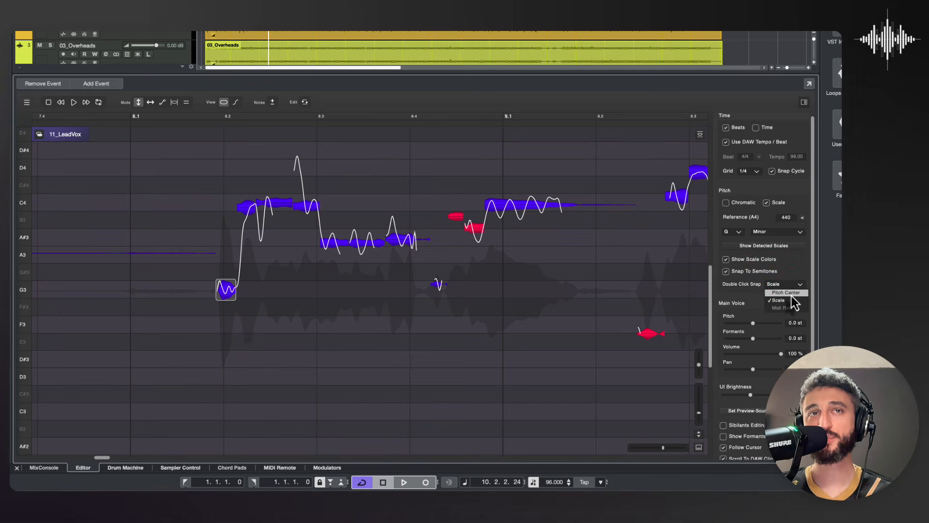
{"action": "left_click", "coordinate": [789, 293]}
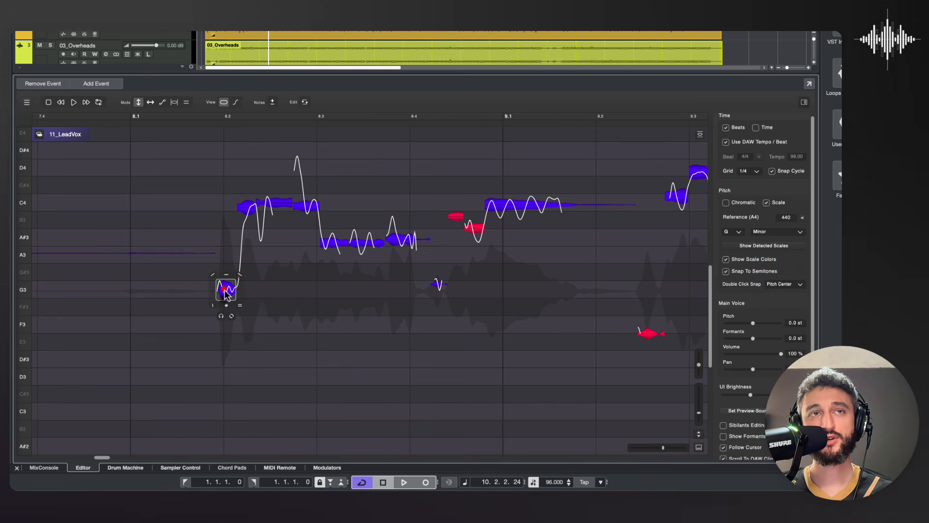
{"action": "left_click", "coordinate": [726, 272]}
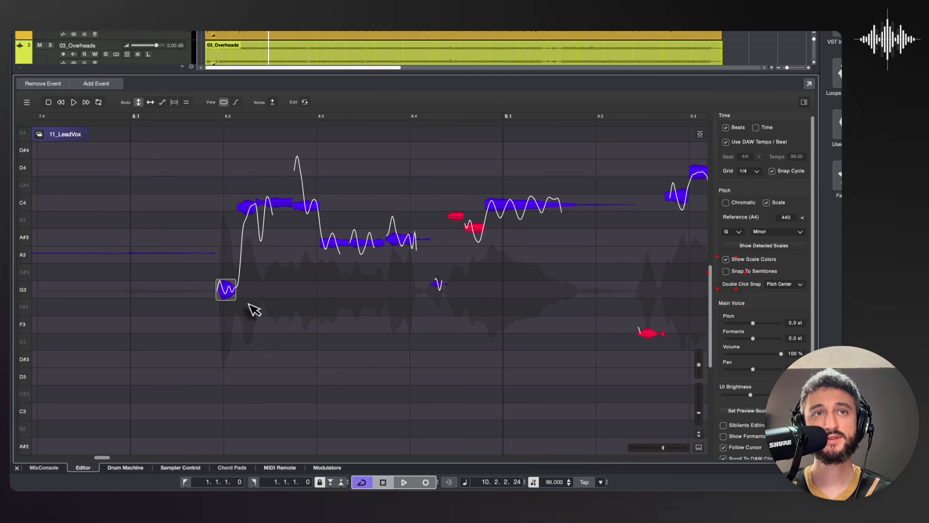
{"action": "mouse_move", "coordinate": [230, 291]}
{"action": "left_mouse_down"}
{"action": "mouse_move", "coordinate": [229, 275]}
{"action": "mouse_move", "coordinate": [229, 285]}
{"action": "left_mouse_up"}
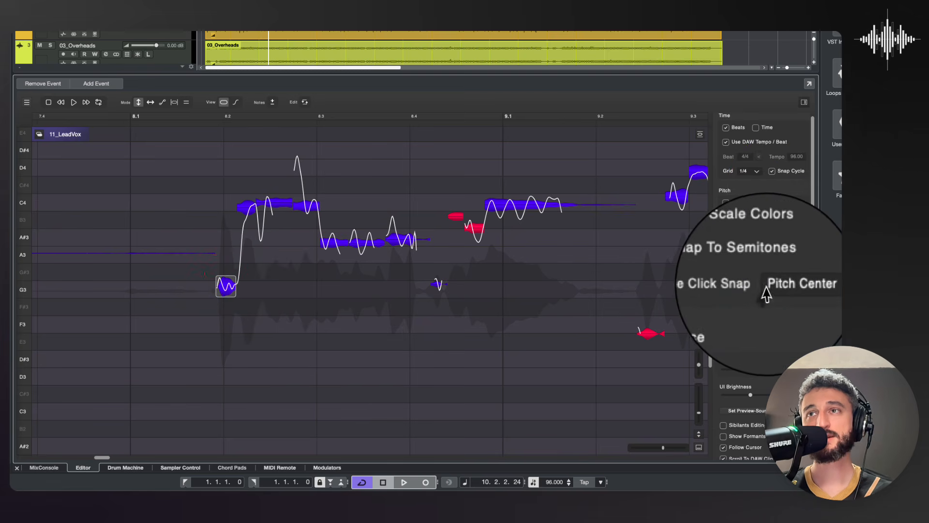
{"action": "left_click", "coordinate": [775, 285]}
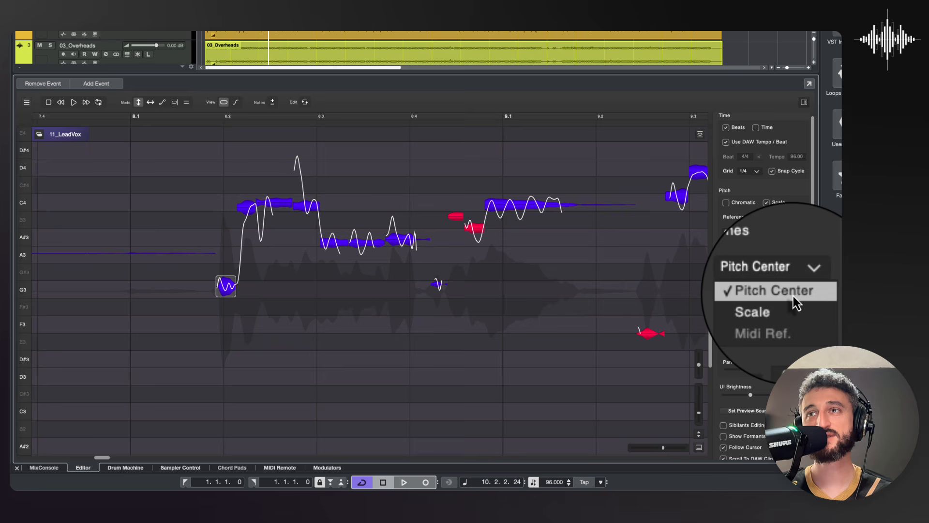
{"action": "left_click", "coordinate": [786, 303]}
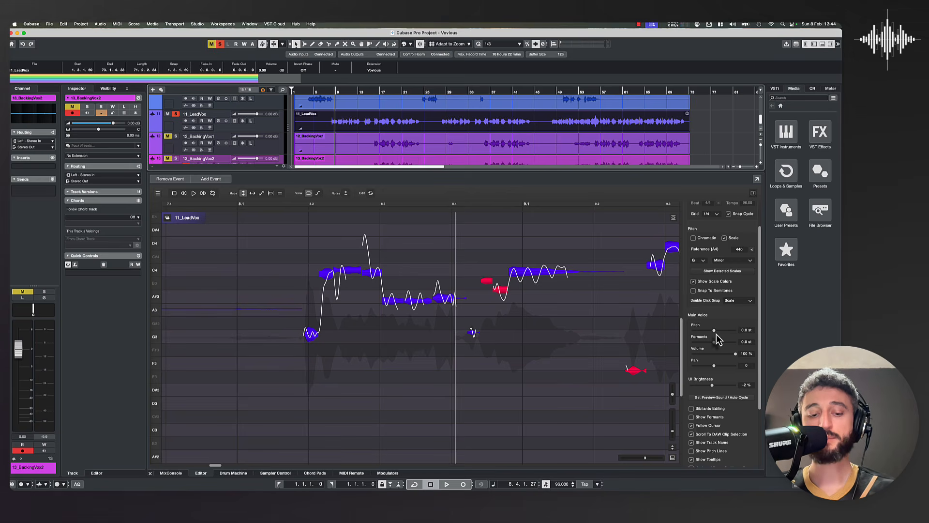
Step: Play the vocal with the Main Voice Pitch raised to 5.2 st, stop playback and reset the pitch to 0.0 st
{"action": "key", "text": "space"}
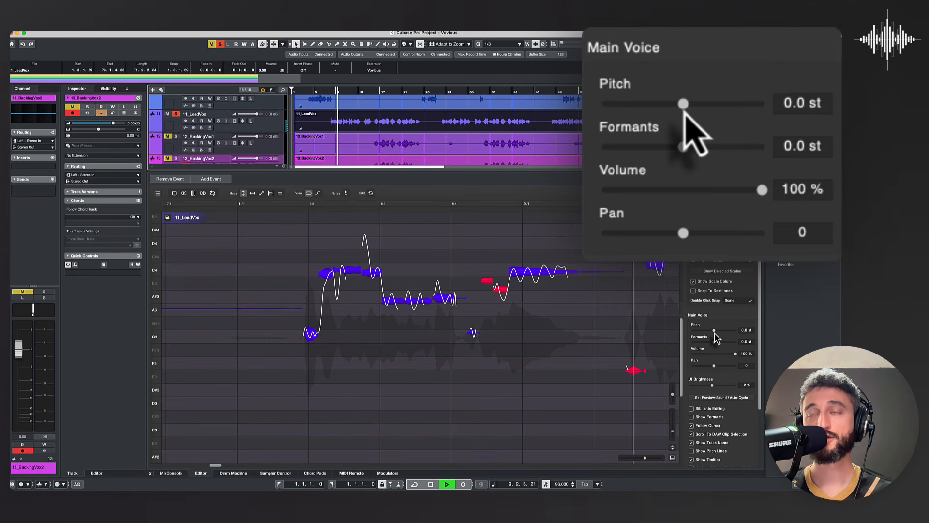
{"action": "left_click_drag", "start_coordinate": [714, 332], "coordinate": [723, 332]}
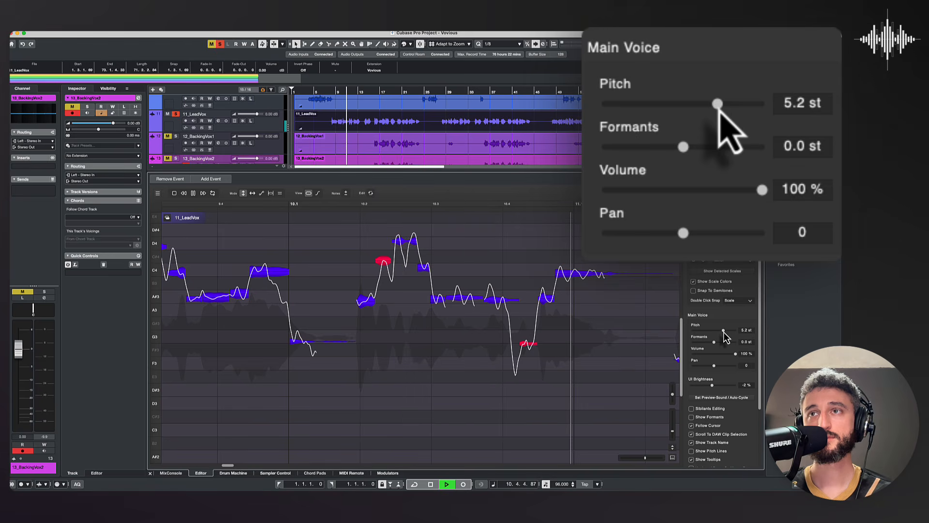
{"action": "key", "text": "space"}
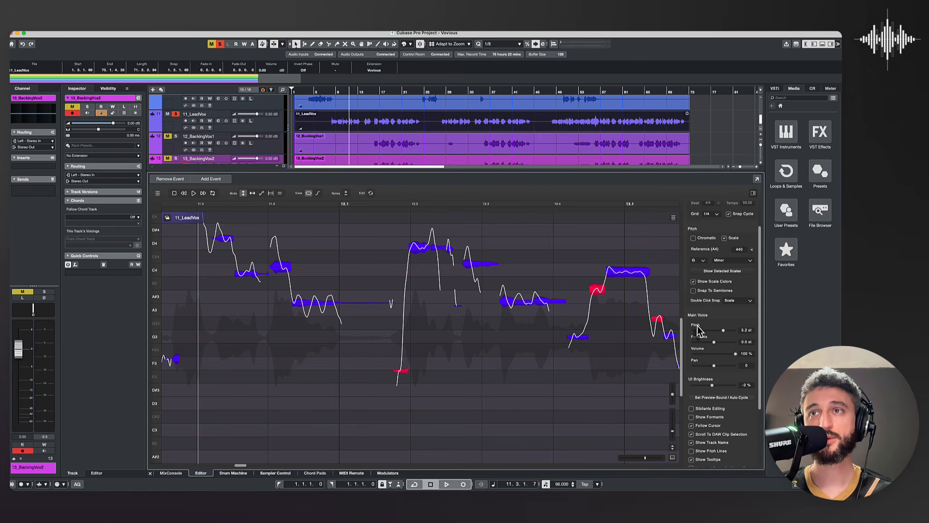
{"action": "double_click", "coordinate": [744, 330]}
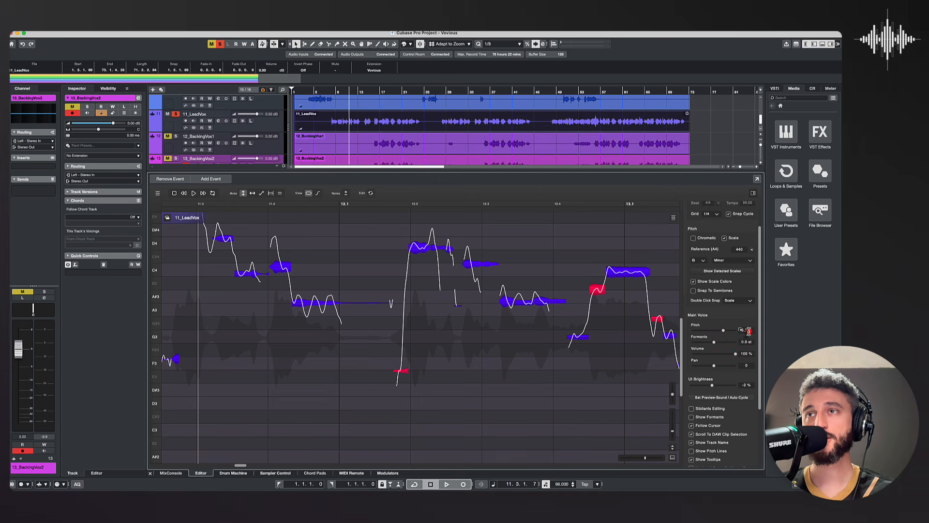
{"action": "double_click", "coordinate": [748, 331]}
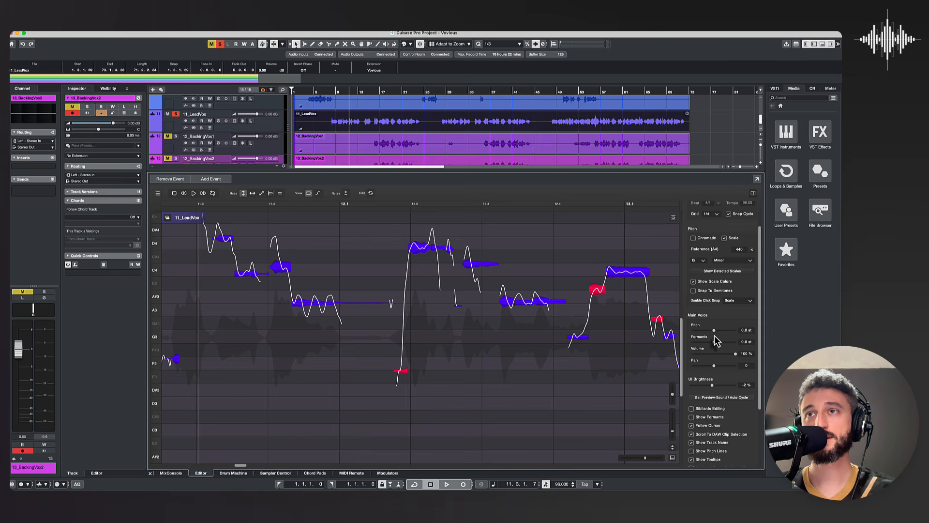
Step: Listen briefly to the lead vocal at its normal pitch and return the project cursor to bar 8
{"action": "key", "text": "space"}
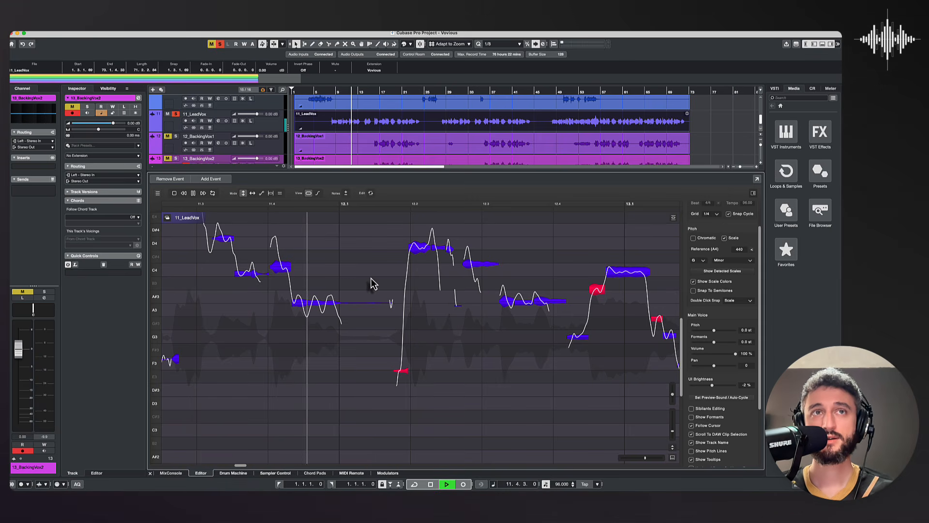
{"action": "key", "text": "space"}
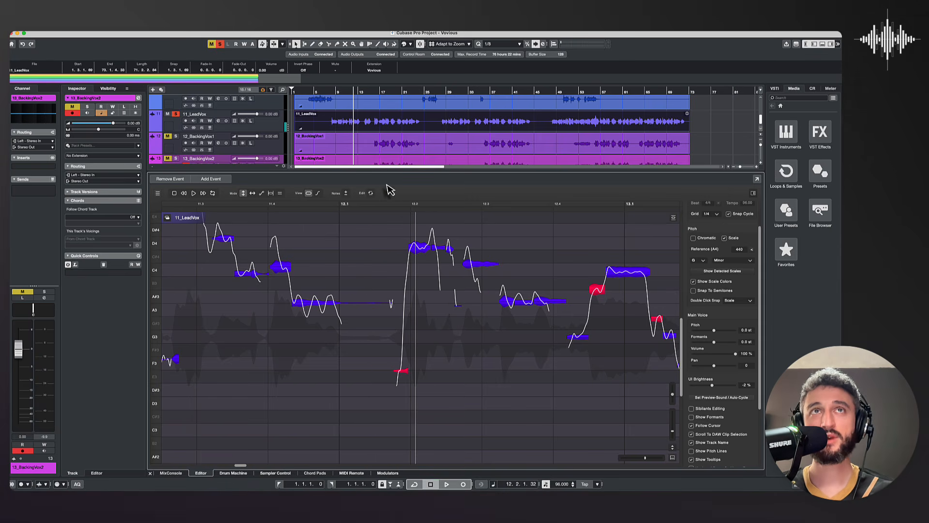
{"action": "left_click", "coordinate": [330, 92]}
Step: Try UI Brightness at +41 % and set it to -4 %
{"action": "scroll", "coordinate": [698, 345], "scroll_direction": "down", "scroll_amount": 2}
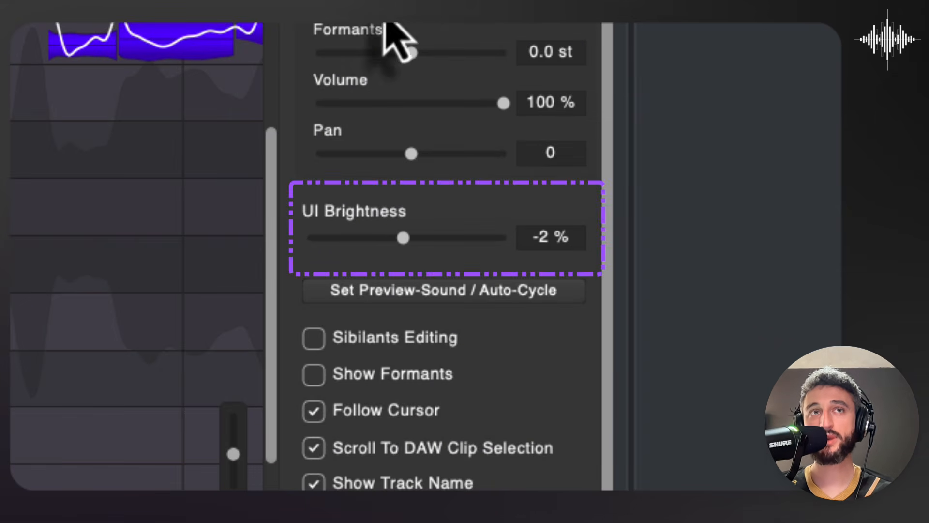
{"action": "left_click_drag", "start_coordinate": [404, 239], "coordinate": [484, 244]}
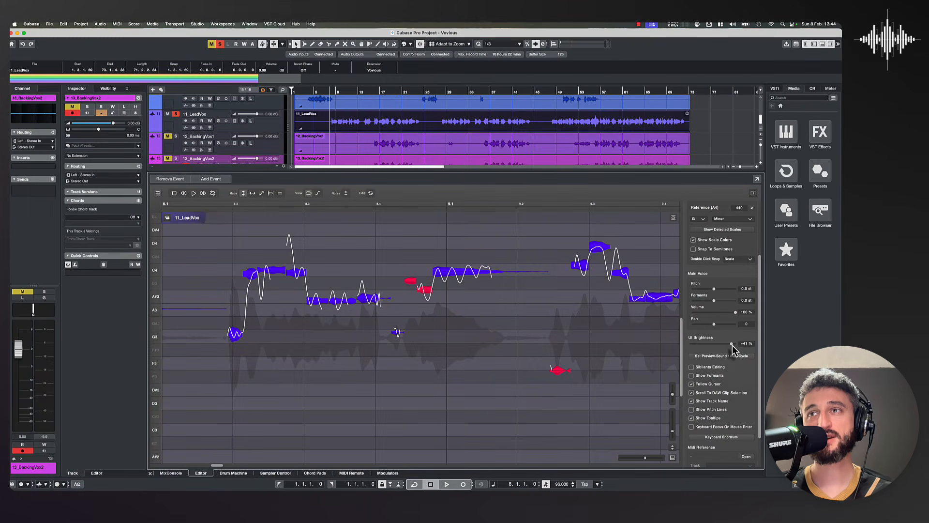
{"action": "left_click_drag", "start_coordinate": [733, 345], "coordinate": [710, 346]}
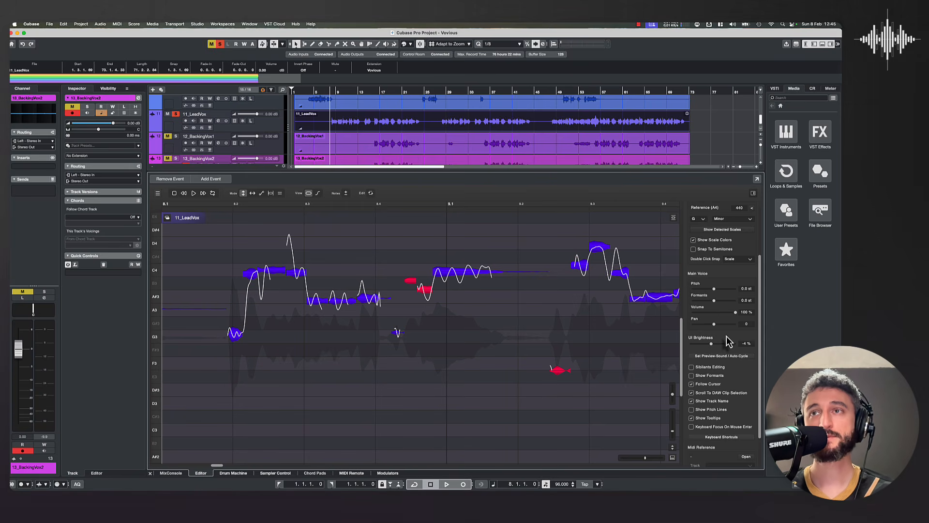
Step: Test the note at beat 8.2 and enable Editing Sound in the Preview-Sound / Auto-Cycle settings
{"action": "scroll", "coordinate": [696, 325], "scroll_direction": "down", "scroll_amount": 2}
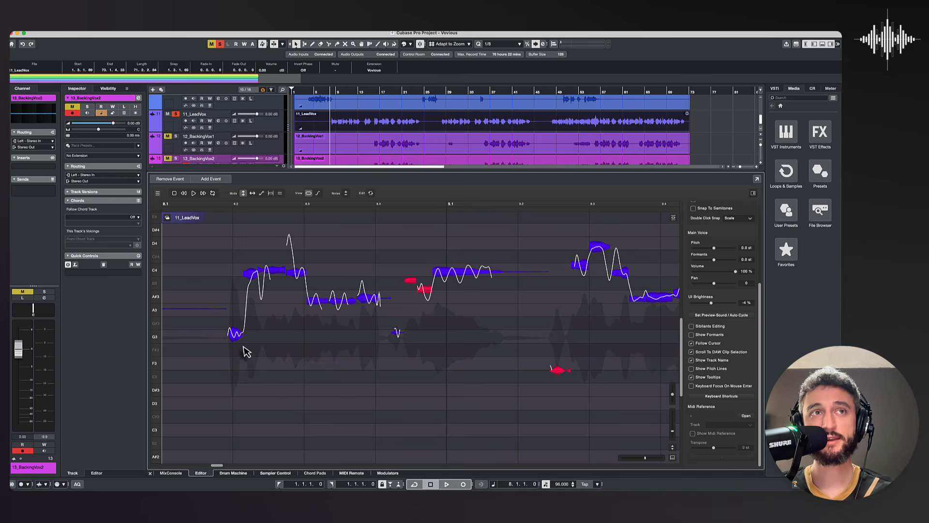
{"action": "left_click_drag", "start_coordinate": [237, 342], "coordinate": [238, 343]}
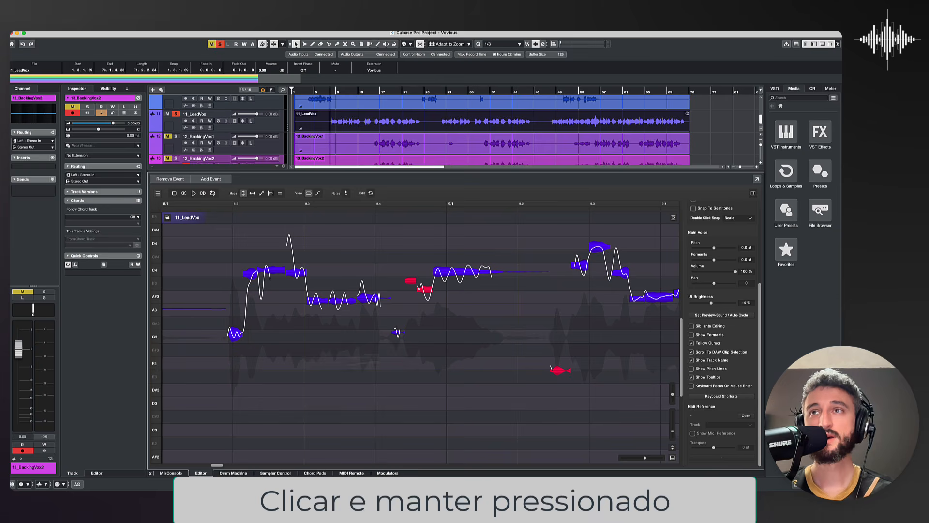
{"action": "left_click", "coordinate": [720, 317]}
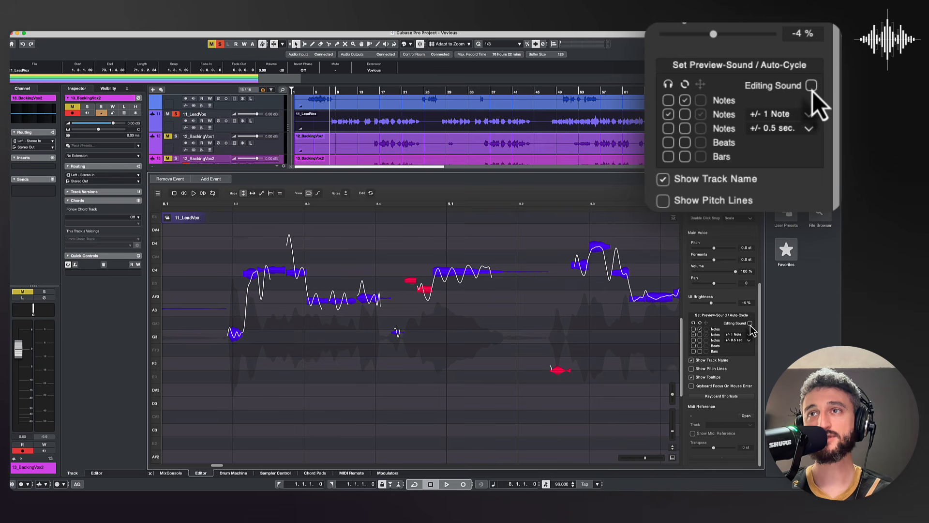
{"action": "left_click", "coordinate": [749, 323]}
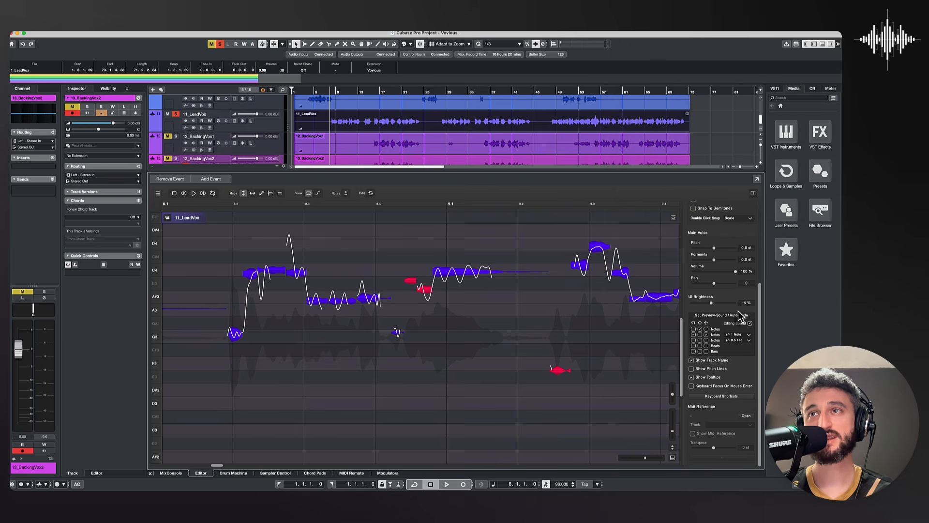
{"action": "left_click", "coordinate": [742, 314]}
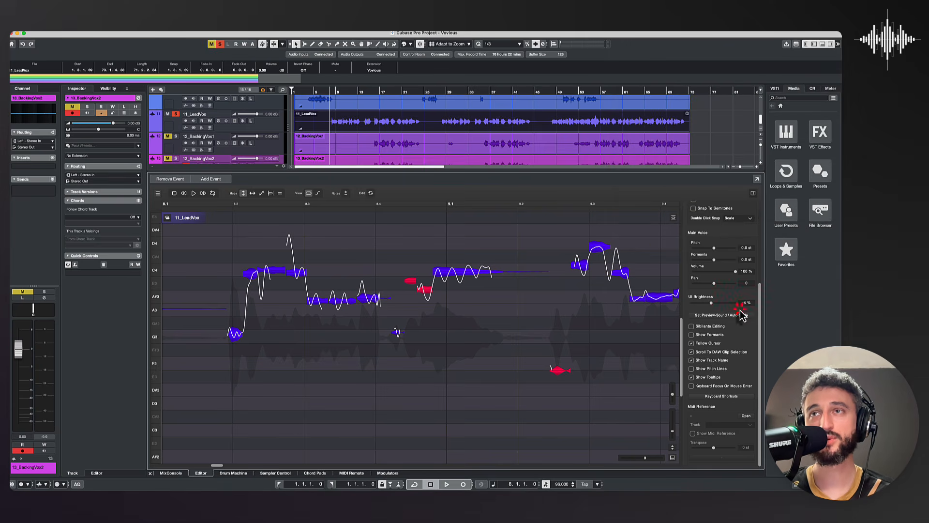
Step: Audition the G3 note at beat 8.2 and nudge its pitch slightly upward while listening to the editing sound
{"action": "left_click", "coordinate": [237, 340]}
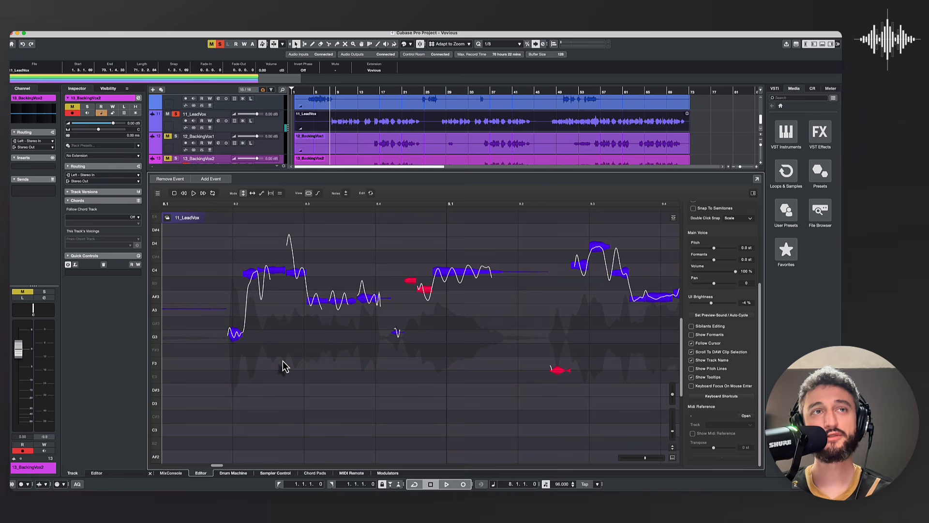
{"action": "mouse_move", "coordinate": [235, 341]}
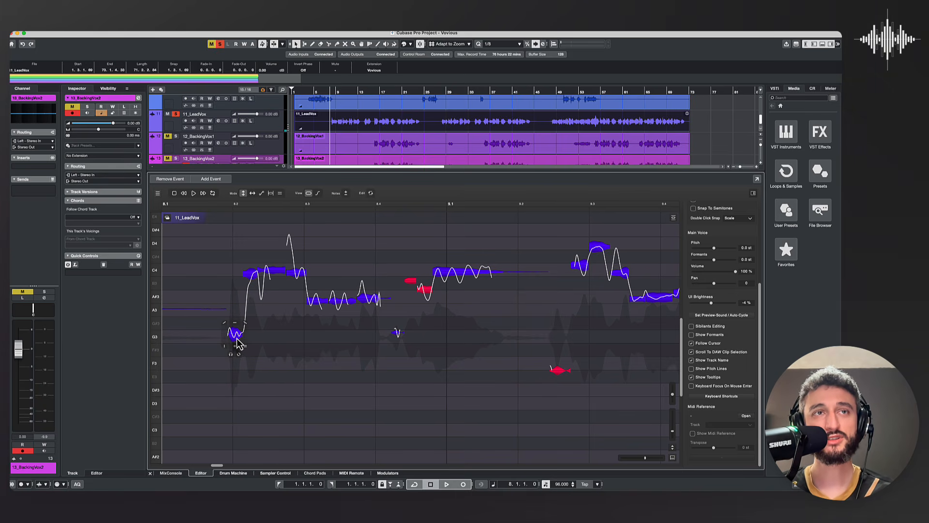
{"action": "mouse_move", "coordinate": [238, 343]}
{"action": "left_mouse_down"}
{"action": "mouse_move", "coordinate": [238, 245]}
{"action": "mouse_move", "coordinate": [238, 340]}
{"action": "left_mouse_up"}
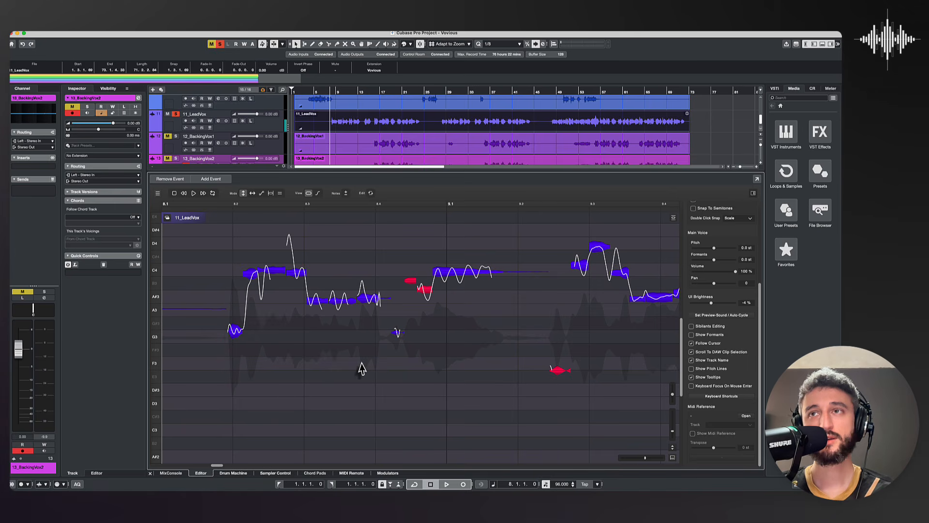
Step: Enable Sibilants Editing so the amplitude control affects only the sibilants
{"action": "left_click", "coordinate": [692, 327]}
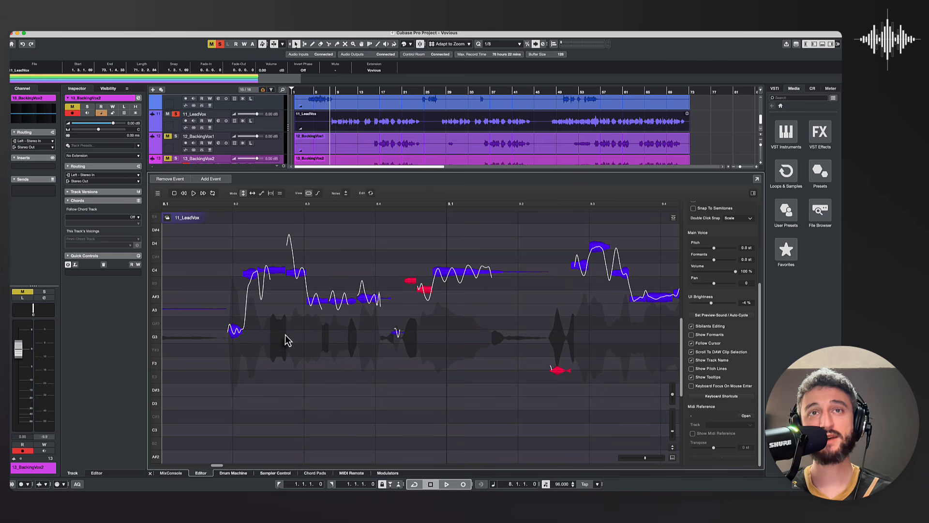
Step: Try the amplitude control on the C4 note just after beat 8.2 with Sibilants Editing active
{"action": "mouse_move", "coordinate": [397, 334]}
{"action": "mouse_move", "coordinate": [273, 279]}
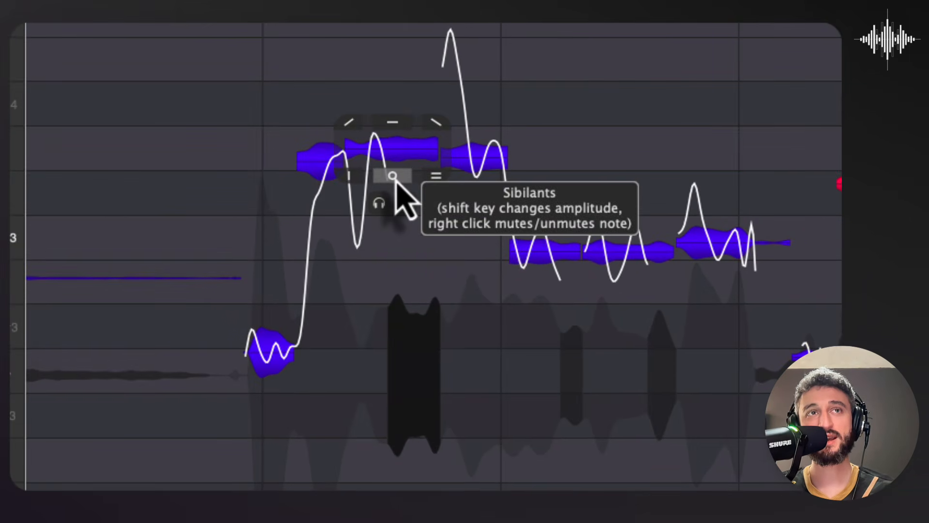
{"action": "left_click_drag", "start_coordinate": [274, 279], "coordinate": [273, 280]}
{"action": "mouse_move", "coordinate": [396, 181]}
{"action": "left_mouse_down"}
{"action": "mouse_move", "coordinate": [395, 522]}
{"action": "mouse_move", "coordinate": [371, 392]}
{"action": "mouse_move", "coordinate": [379, 180]}
{"action": "left_mouse_up"}
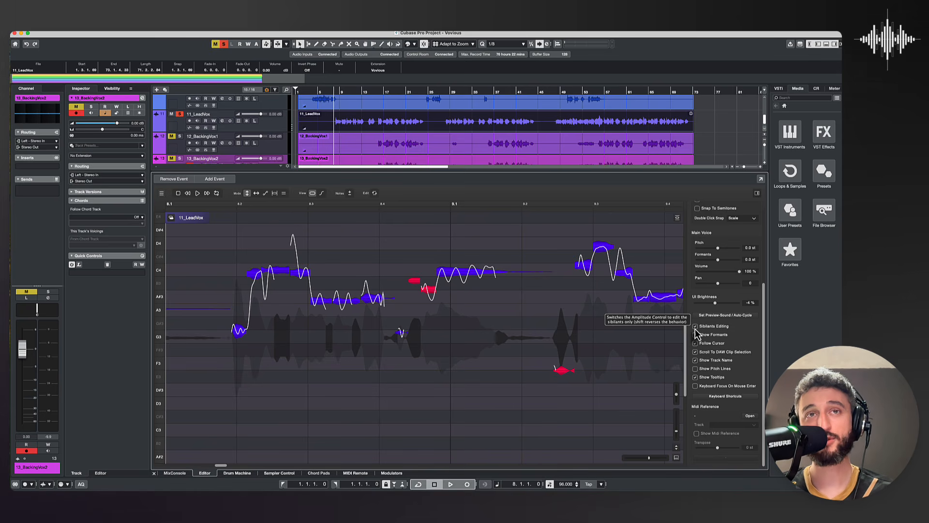
Step: Turn off Sibilants Editing, and switch Show Formants on and back off
{"action": "left_click", "coordinate": [695, 327]}
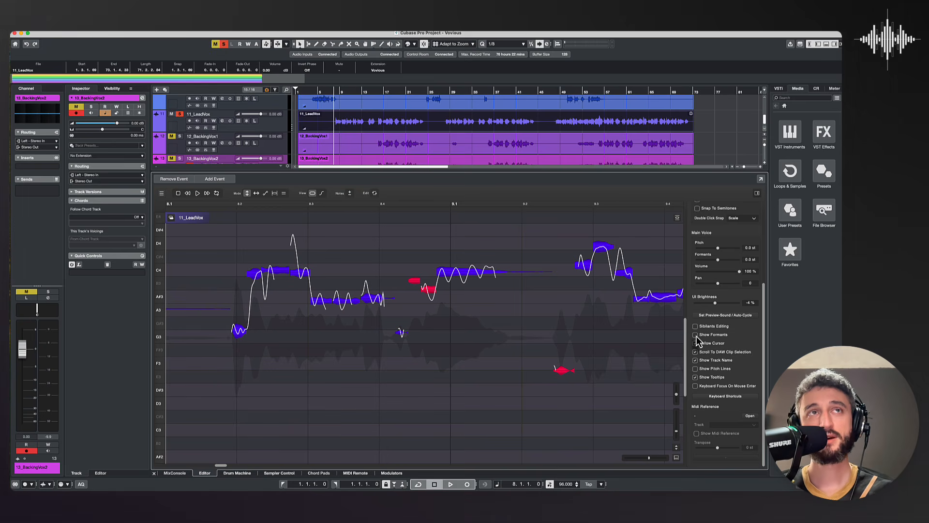
{"action": "left_click", "coordinate": [695, 334]}
{"action": "left_click", "coordinate": [695, 335]}
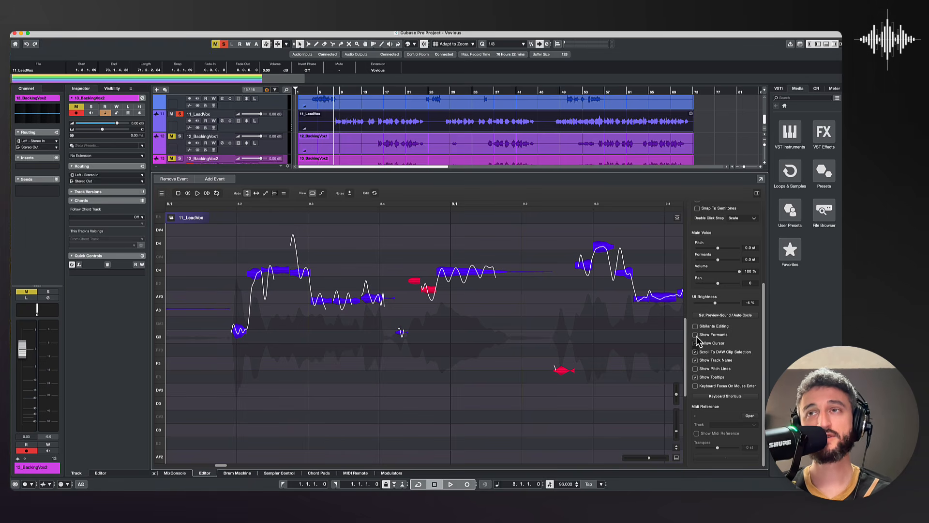
Step: Play the lead vocal from bar 8 with Follow Cursor enabled to check how the view tracks playback
{"action": "left_click", "coordinate": [696, 343]}
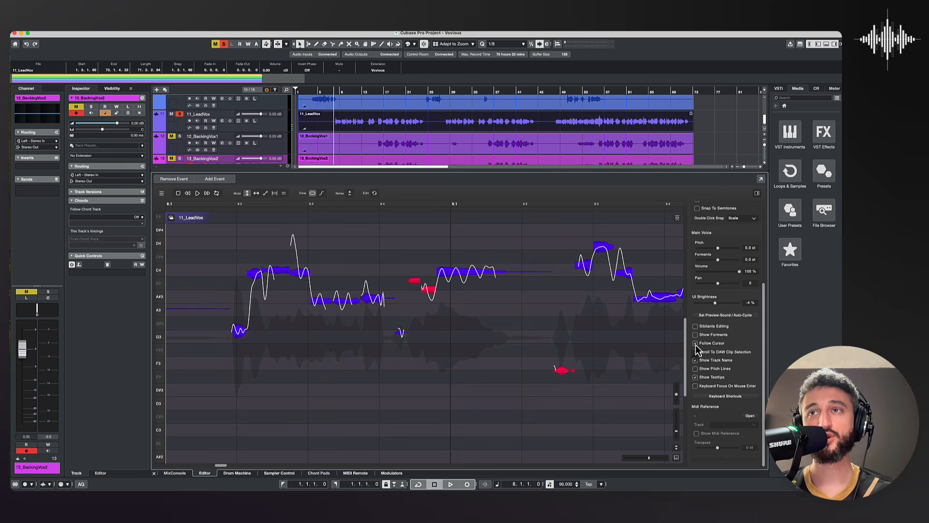
{"action": "key", "text": "space"}
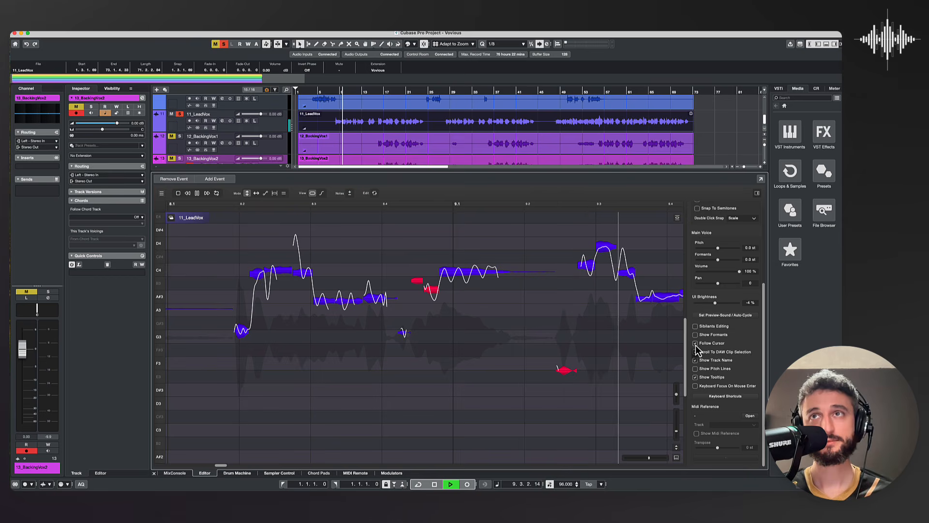
{"action": "key", "text": "space"}
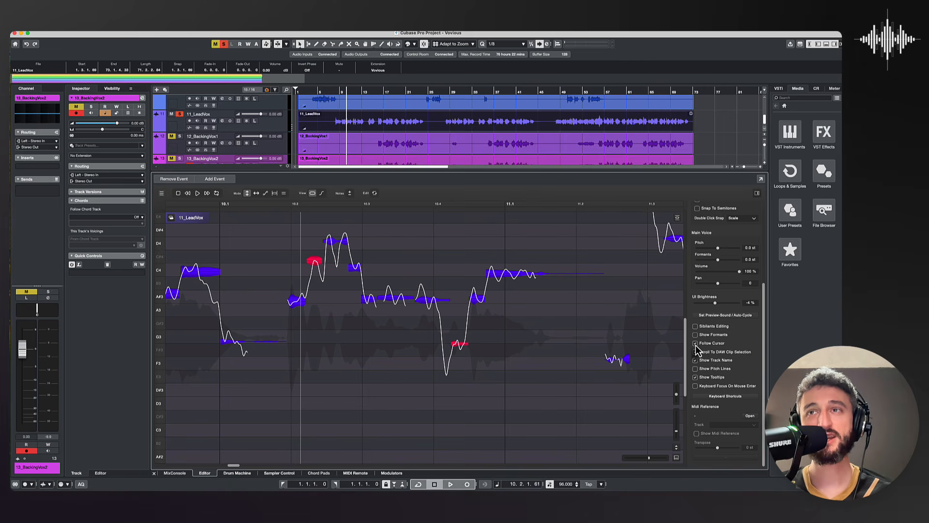
Step: Turn off Follow Cursor and play the vocal to compare how the view behaves
{"action": "left_click", "coordinate": [695, 351]}
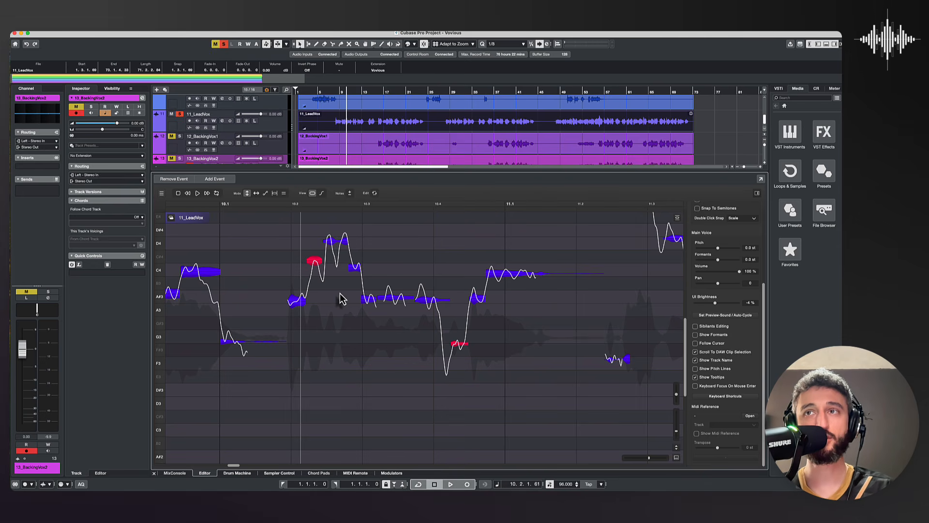
{"action": "key", "text": "space"}
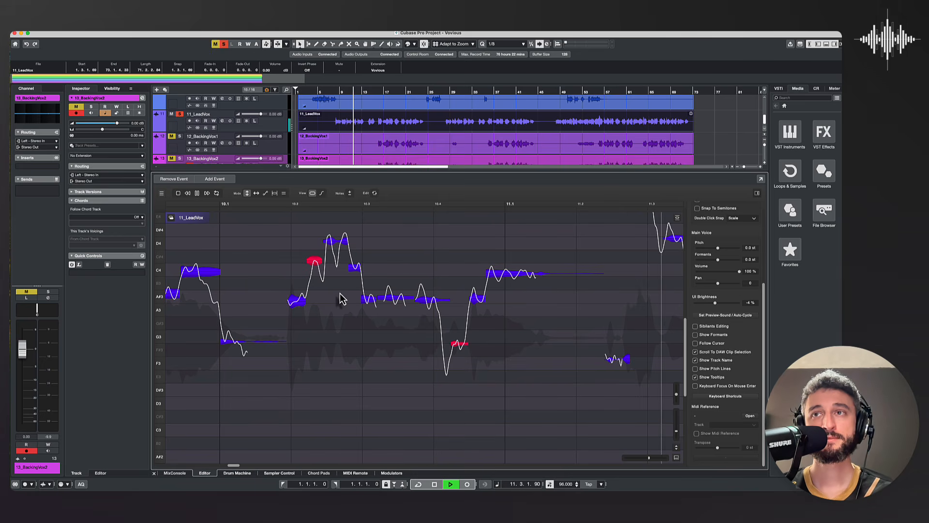
{"action": "key", "text": "space"}
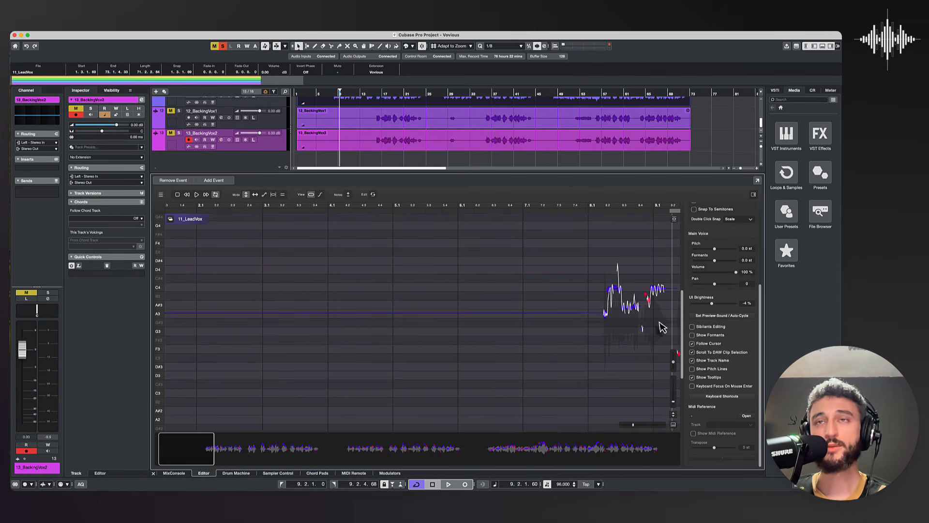
Step: Split the 11_LeadVox event at bars 8, 25 and 28
{"action": "scroll", "coordinate": [515, 170], "scroll_direction": "up", "scroll_amount": 5}
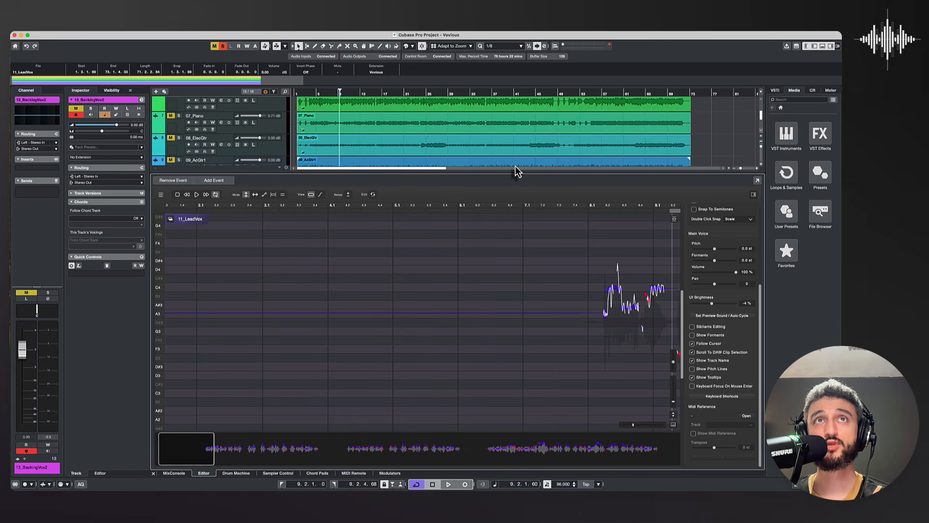
{"action": "scroll", "coordinate": [498, 160], "scroll_direction": "down", "scroll_amount": 3}
{"action": "scroll", "coordinate": [497, 155], "scroll_direction": "down", "scroll_amount": 2}
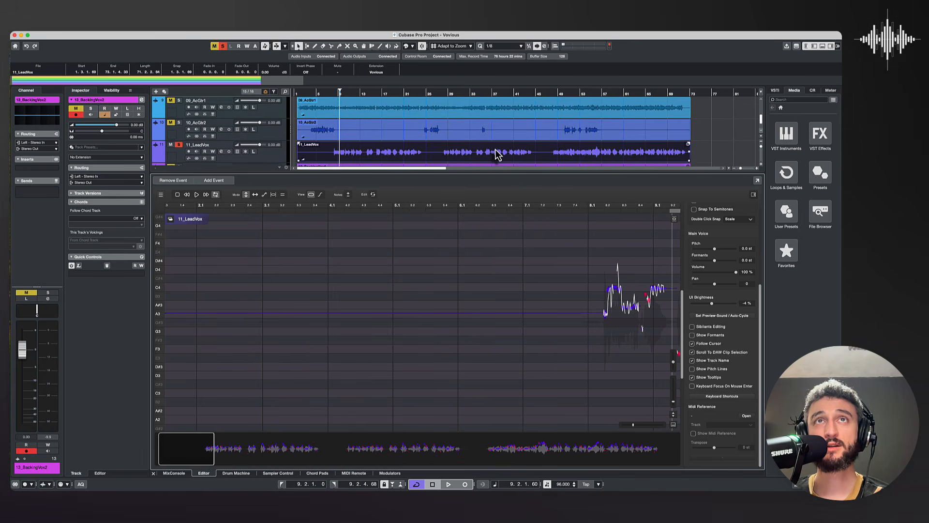
{"action": "left_click", "coordinate": [705, 160]}
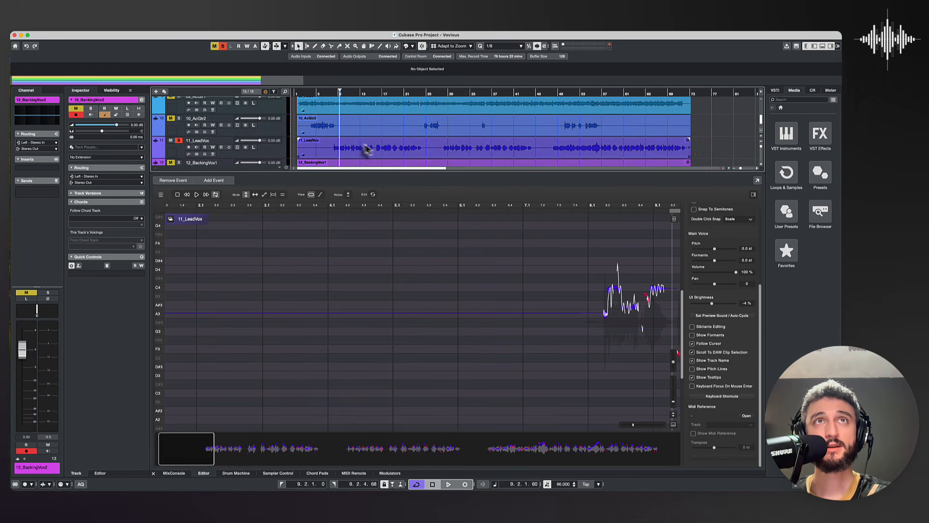
{"action": "key", "text": "3"}
{"action": "left_click", "coordinate": [334, 153]}
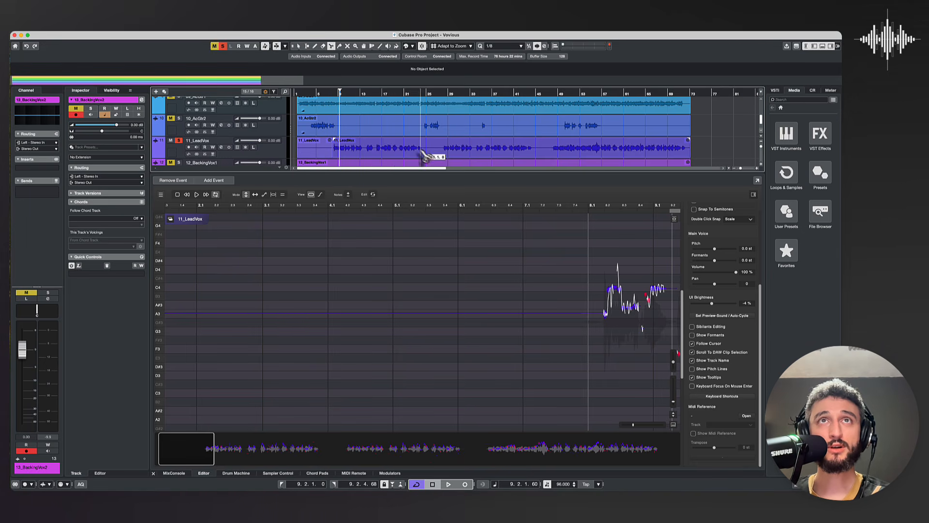
{"action": "left_click", "coordinate": [435, 155]}
{"action": "left_click", "coordinate": [441, 154]}
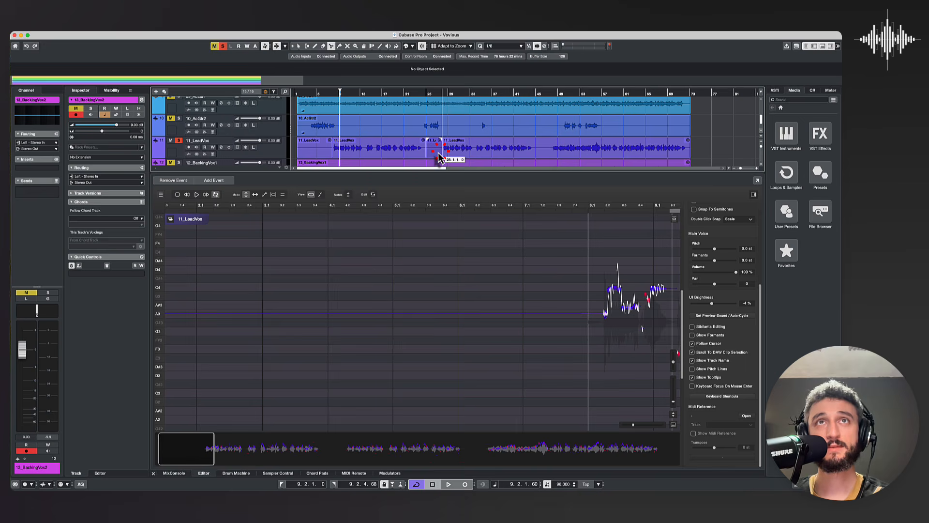
Step: Delete the short 11_LeadVox piece between bars 25 and 28 and the empty piece before bar 8
{"action": "key", "text": "1"}
{"action": "left_click", "coordinate": [435, 154]}
{"action": "key", "text": "Delete"}
{"action": "left_click", "coordinate": [323, 148]}
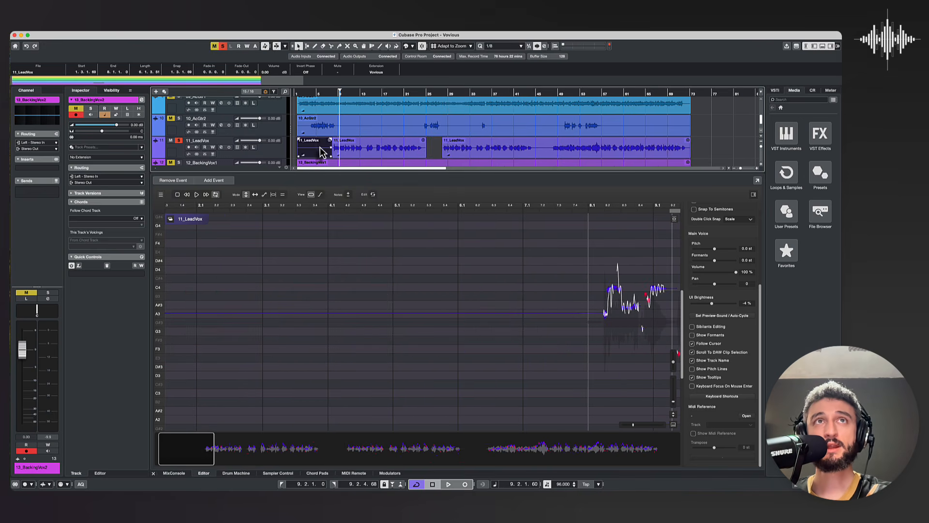
{"action": "key", "text": "Delete"}
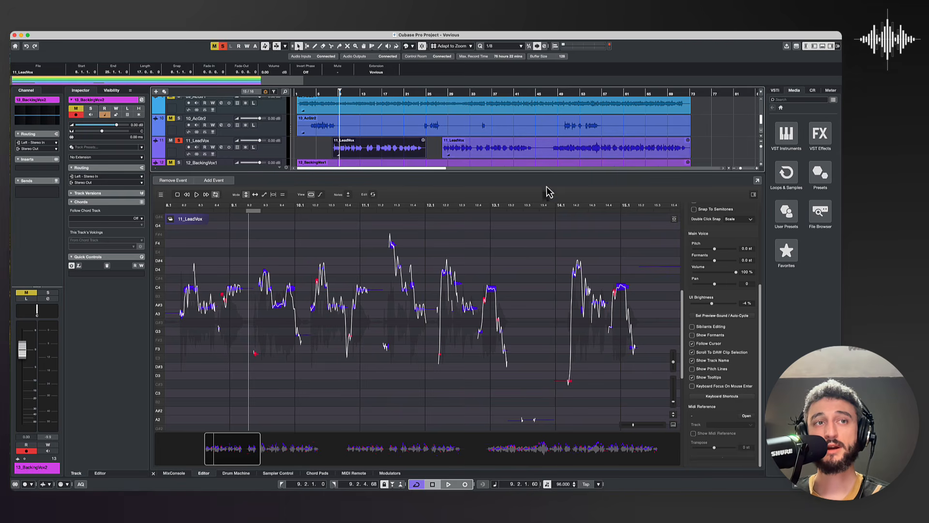
Step: Alternate the selection between the two remaining 11_LeadVox events to check that the editor scrolls to the selected clip
{"action": "left_click", "coordinate": [468, 157]}
{"action": "left_click", "coordinate": [400, 151]}
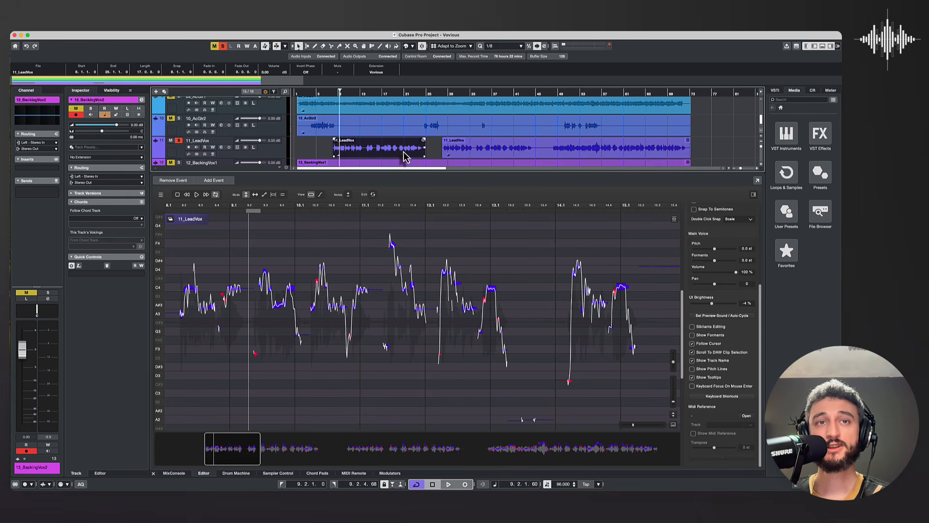
{"action": "left_click", "coordinate": [484, 155]}
{"action": "left_click", "coordinate": [389, 154]}
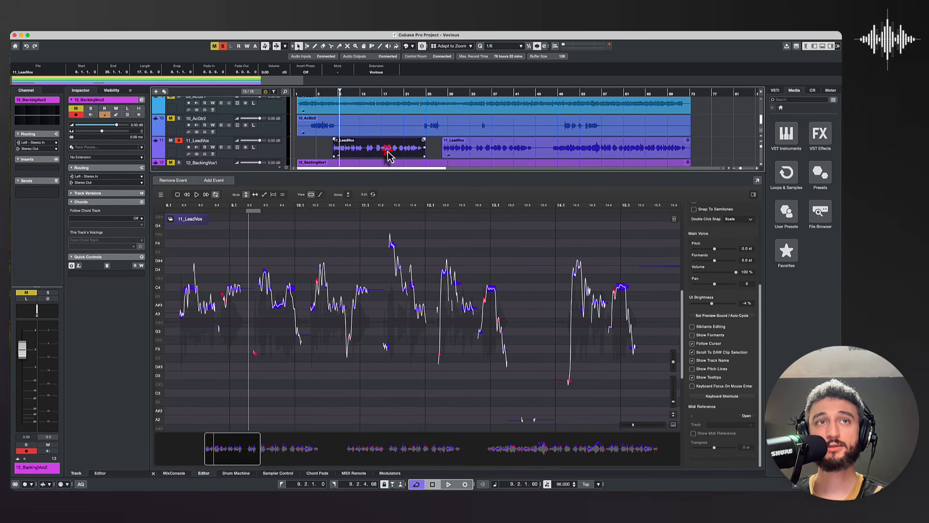
{"action": "left_click", "coordinate": [450, 156]}
{"action": "left_click", "coordinate": [408, 156]}
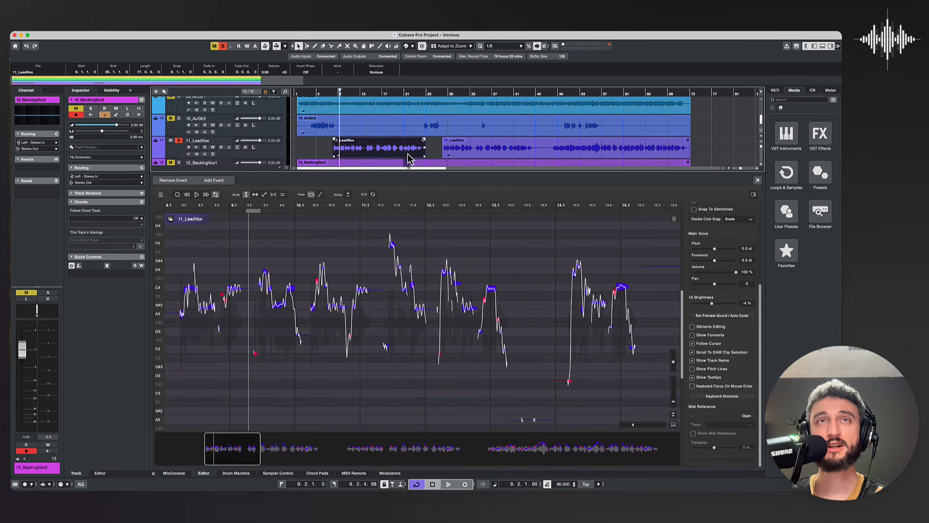
{"action": "left_click", "coordinate": [472, 153]}
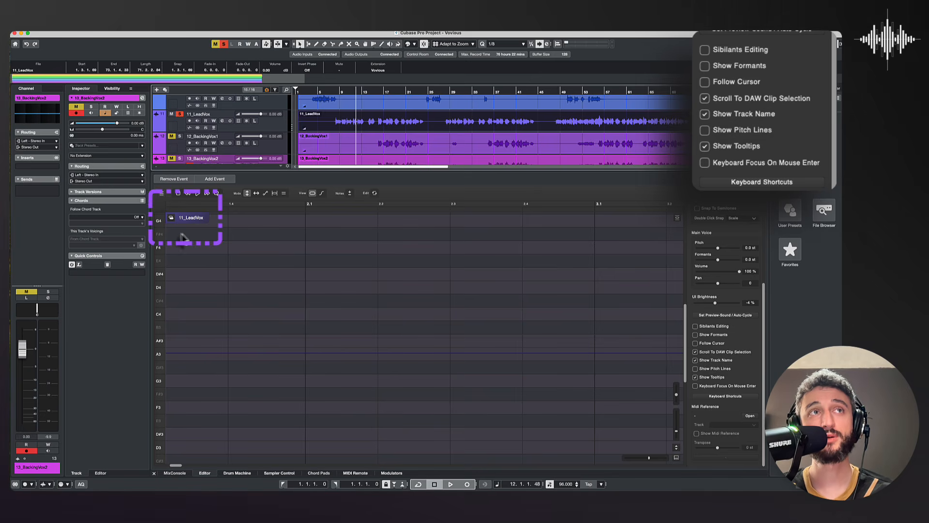
Step: Switch Show Track Name off and back on, and switch Show Pitch Lines on and back off
{"action": "left_click", "coordinate": [696, 360]}
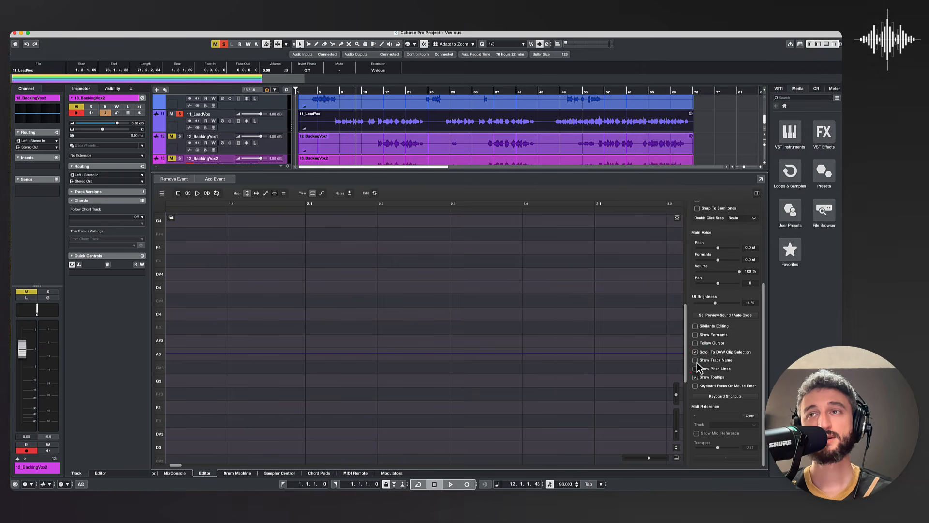
{"action": "left_click", "coordinate": [696, 361]}
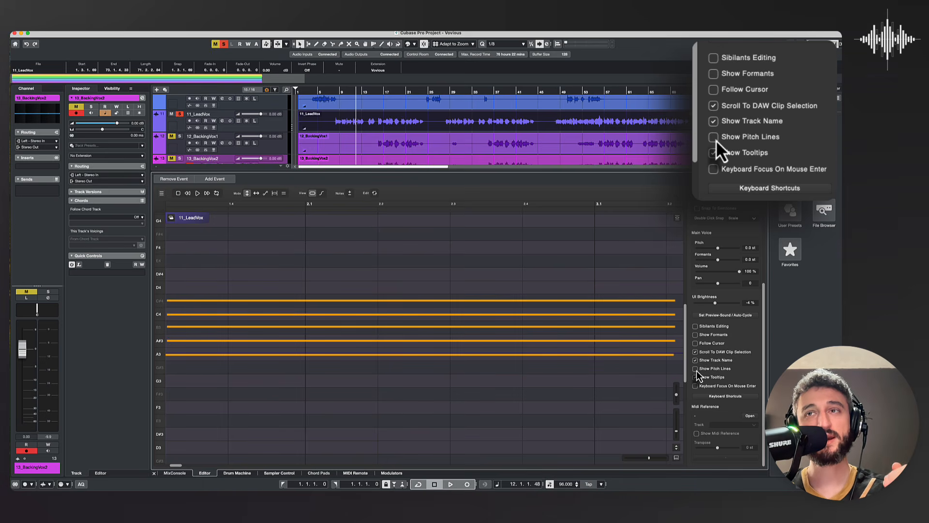
{"action": "left_click", "coordinate": [715, 138]}
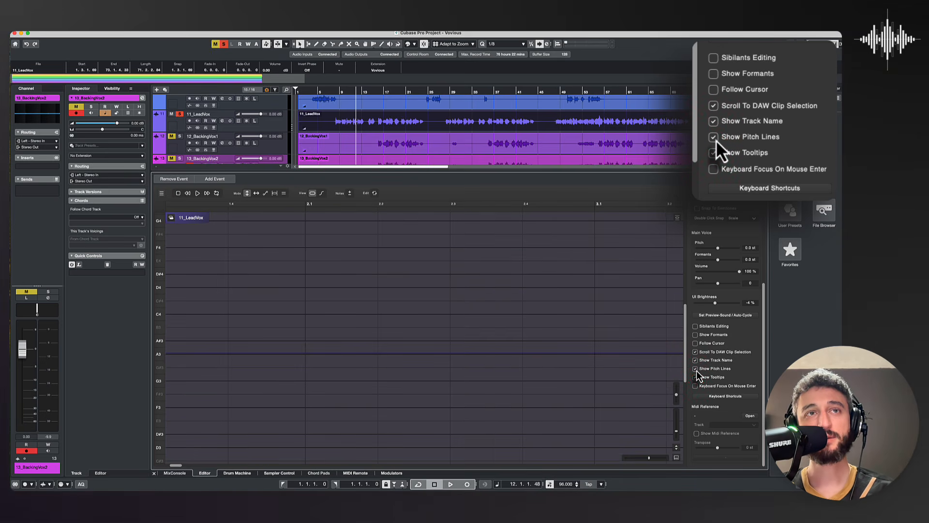
{"action": "left_click", "coordinate": [714, 138]}
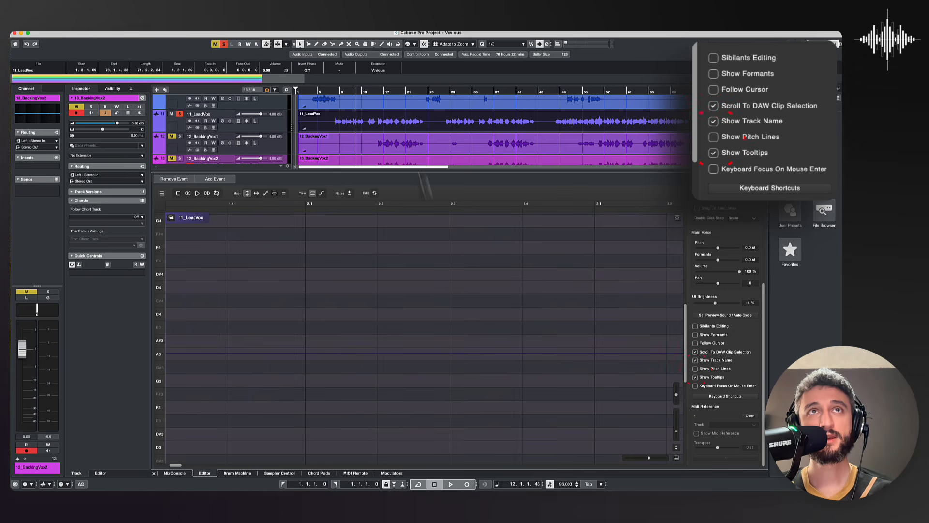
Step: With the cursor at bar 8 and Follow Cursor enabled, raise the G3 note at beat 8.2 to A3
{"action": "left_click", "coordinate": [336, 93]}
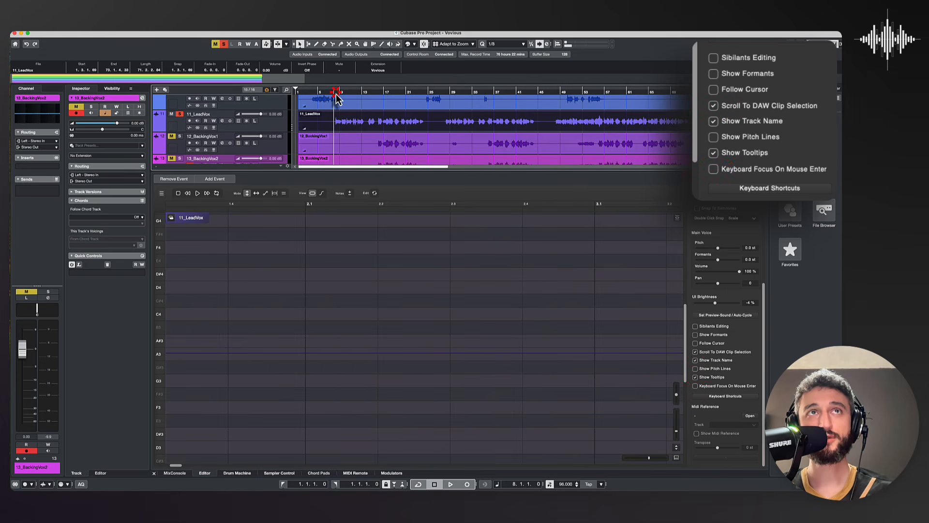
{"action": "left_click", "coordinate": [714, 90]}
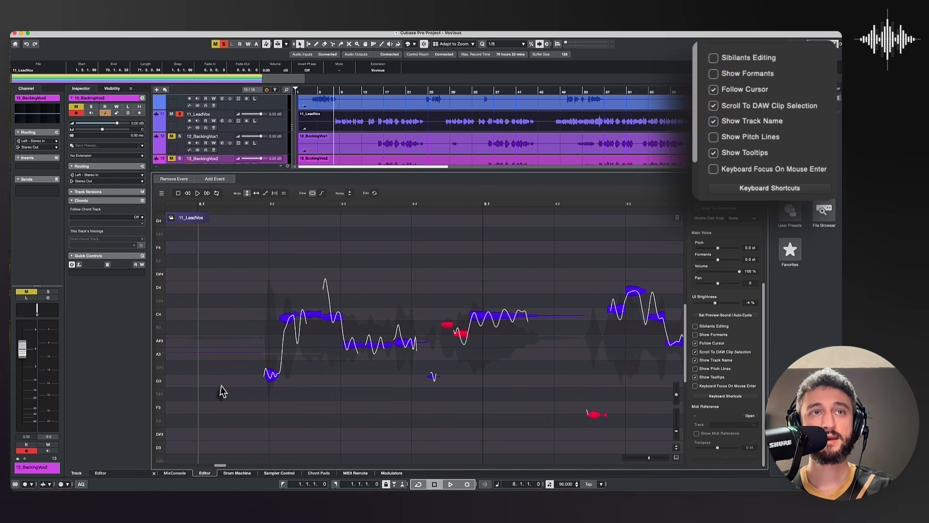
{"action": "left_click_drag", "start_coordinate": [274, 383], "coordinate": [271, 363]}
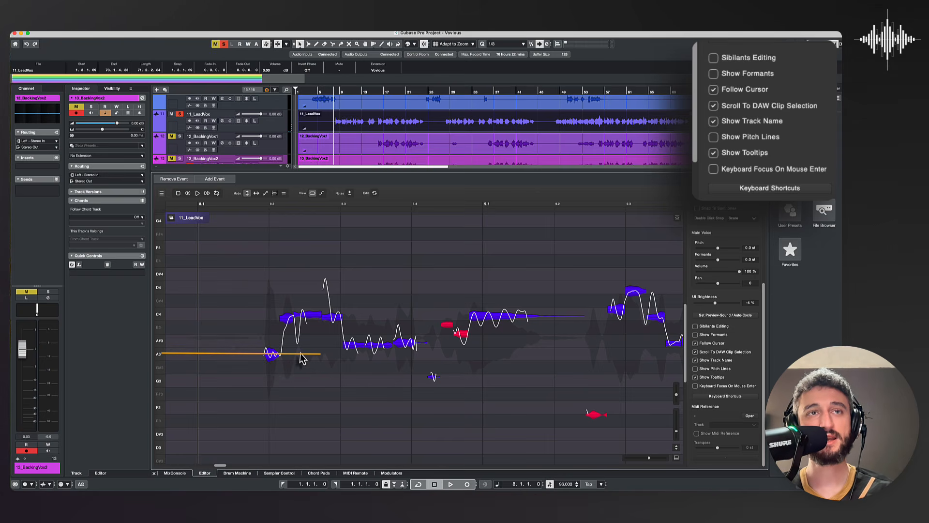
Step: Turn on Show Pitch Lines to compare the notes against the pitch lines, and turn it off again
{"action": "left_click", "coordinate": [695, 369]}
{"action": "left_click", "coordinate": [696, 377]}
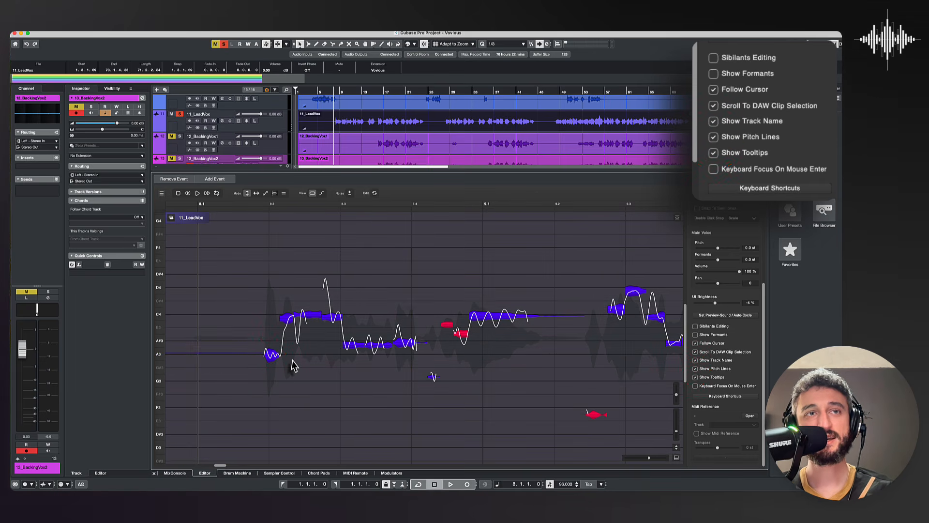
{"action": "left_click", "coordinate": [715, 141]}
{"action": "left_click", "coordinate": [716, 140]}
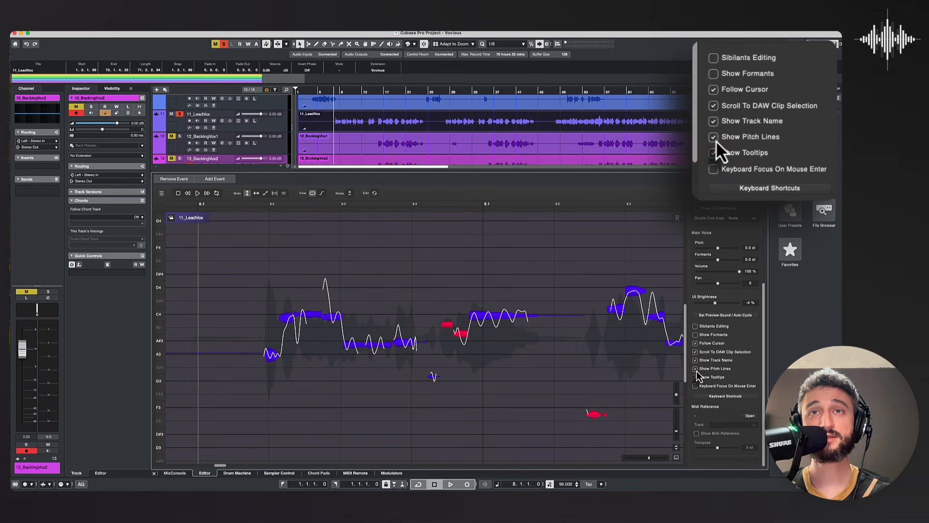
{"action": "left_click", "coordinate": [716, 147]}
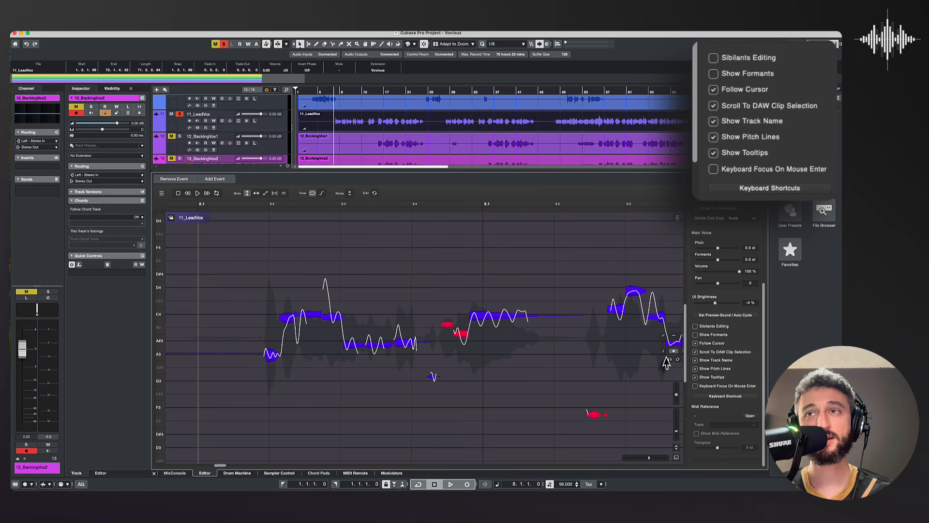
{"action": "left_click", "coordinate": [713, 139]}
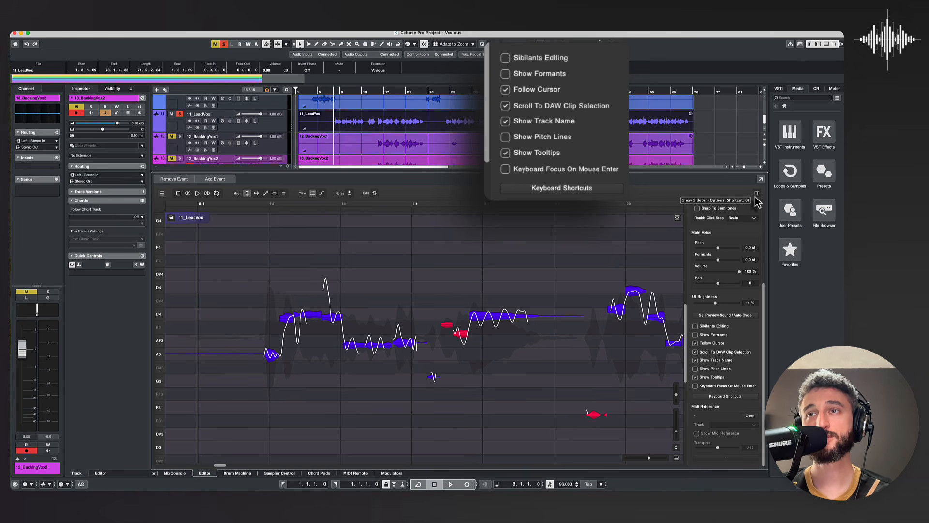
Step: Switch Show Tooltips off and back on, and try the Keyboard Focus On Mouse Enter option
{"action": "left_click", "coordinate": [695, 377]}
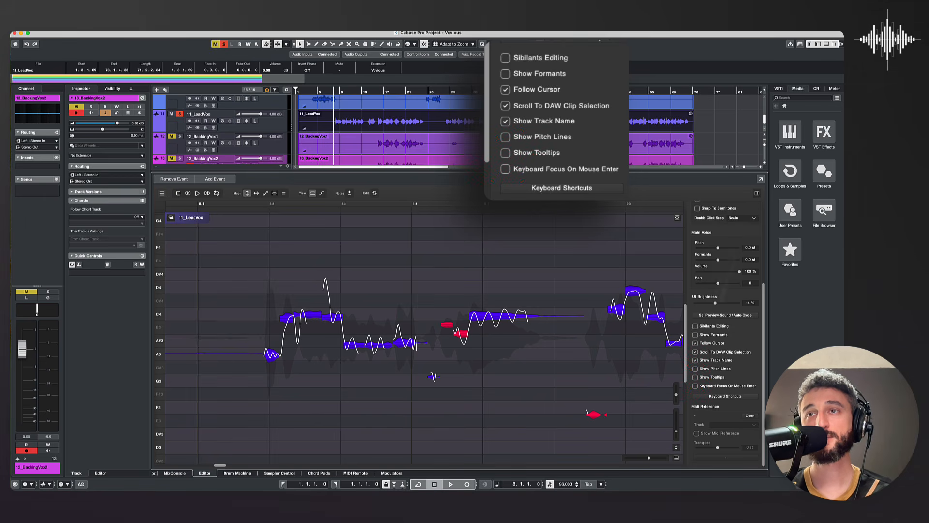
{"action": "left_click", "coordinate": [695, 377]}
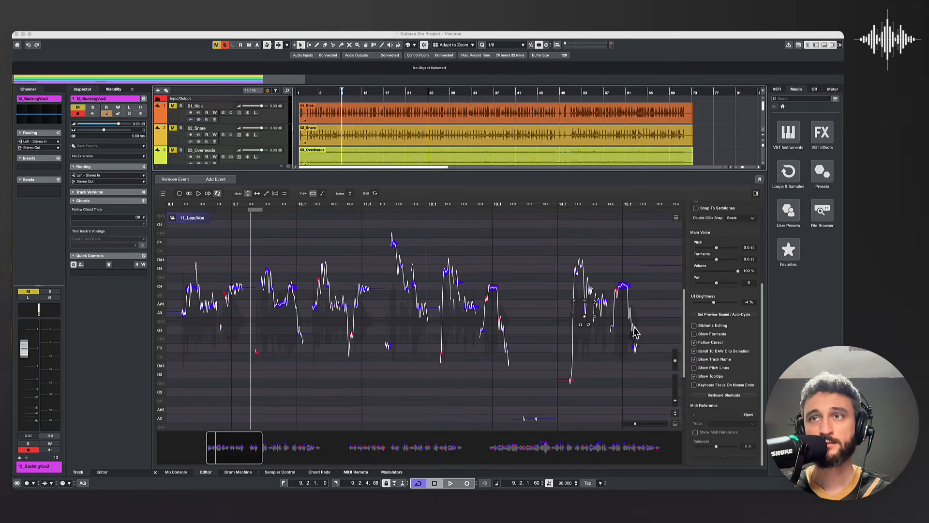
{"action": "left_click", "coordinate": [695, 387]}
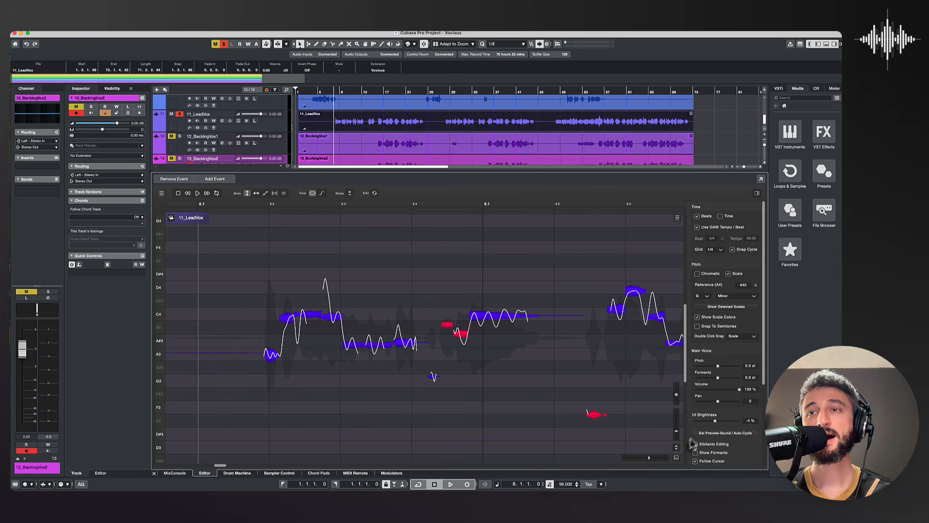
Step: Show the waveform overview and use it to view the notes around bars 62 to 64 and bars 55 to 57
{"action": "left_click", "coordinate": [677, 458]}
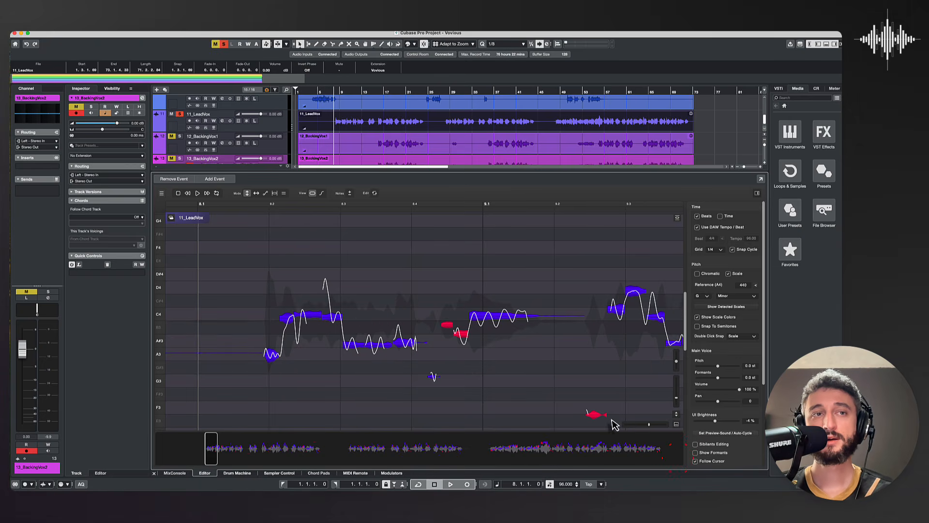
{"action": "left_click_drag", "start_coordinate": [217, 446], "coordinate": [222, 446]}
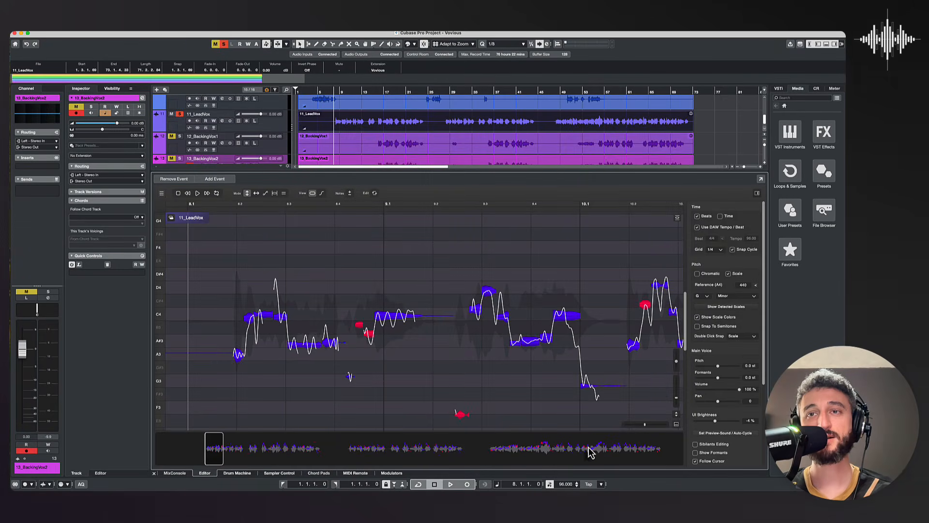
{"action": "left_click", "coordinate": [598, 455]}
{"action": "left_click_drag", "start_coordinate": [599, 452], "coordinate": [600, 453]}
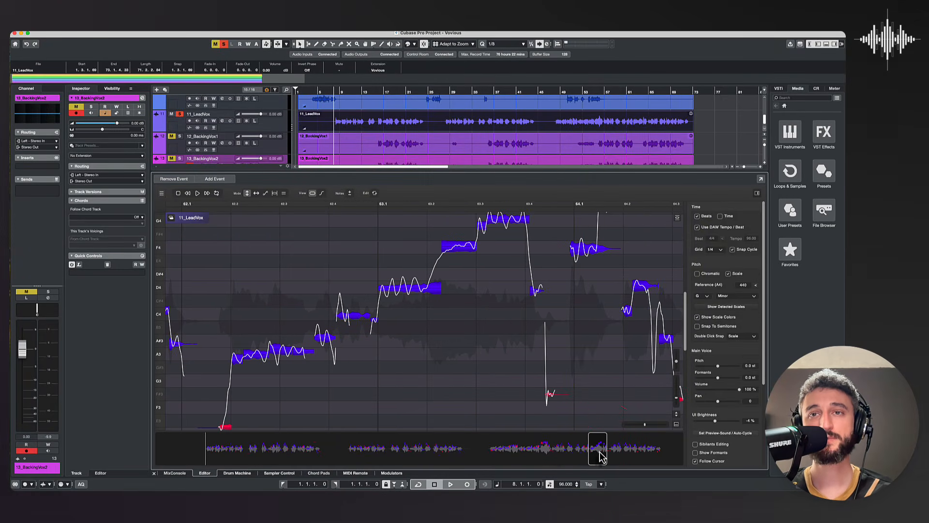
{"action": "left_click", "coordinate": [548, 452]}
{"action": "left_click_drag", "start_coordinate": [547, 450], "coordinate": [545, 451]}
{"action": "scroll", "coordinate": [450, 370], "scroll_direction": "up", "scroll_amount": 2}
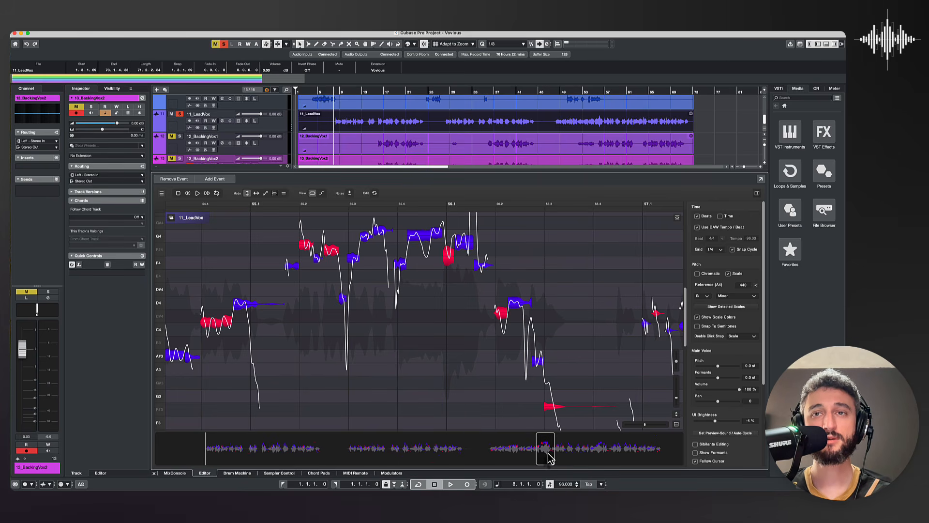
Step: Bring the overview window back to bar 8 and widen the visible range to reach about bar 11
{"action": "left_click_drag", "start_coordinate": [548, 457], "coordinate": [216, 463]}
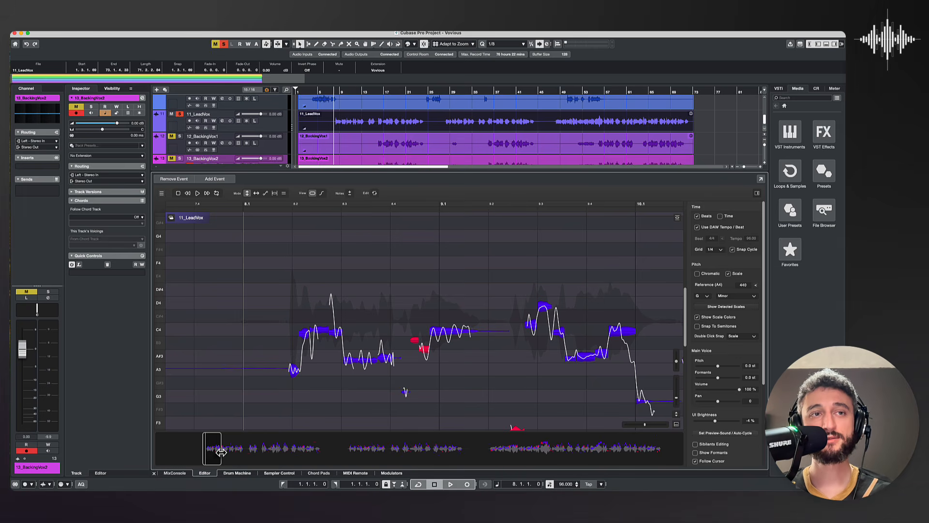
{"action": "mouse_move", "coordinate": [221, 452]}
{"action": "left_mouse_down"}
{"action": "mouse_move", "coordinate": [328, 451]}
{"action": "mouse_move", "coordinate": [227, 455]}
{"action": "left_mouse_up"}
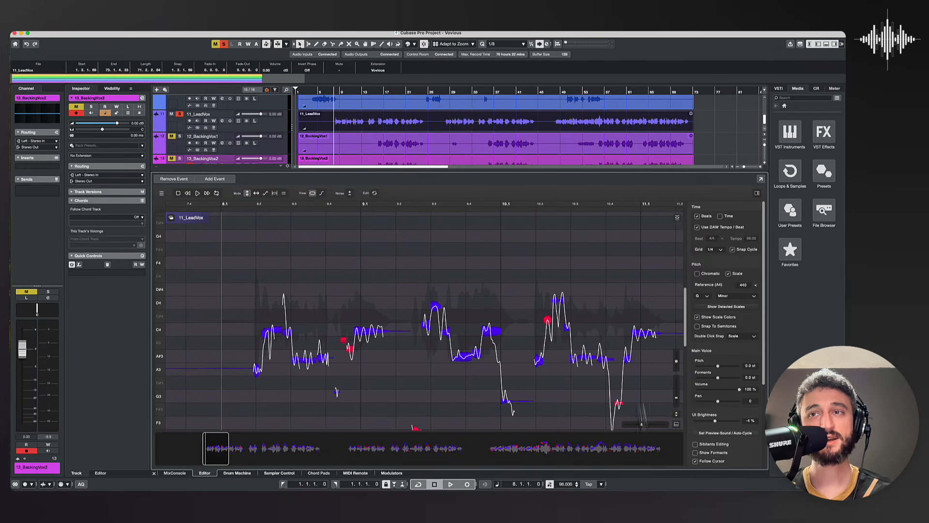
{"action": "mouse_move", "coordinate": [643, 431]}
{"action": "left_mouse_down"}
{"action": "mouse_move", "coordinate": [635, 428]}
{"action": "mouse_move", "coordinate": [645, 432]}
{"action": "left_mouse_up"}
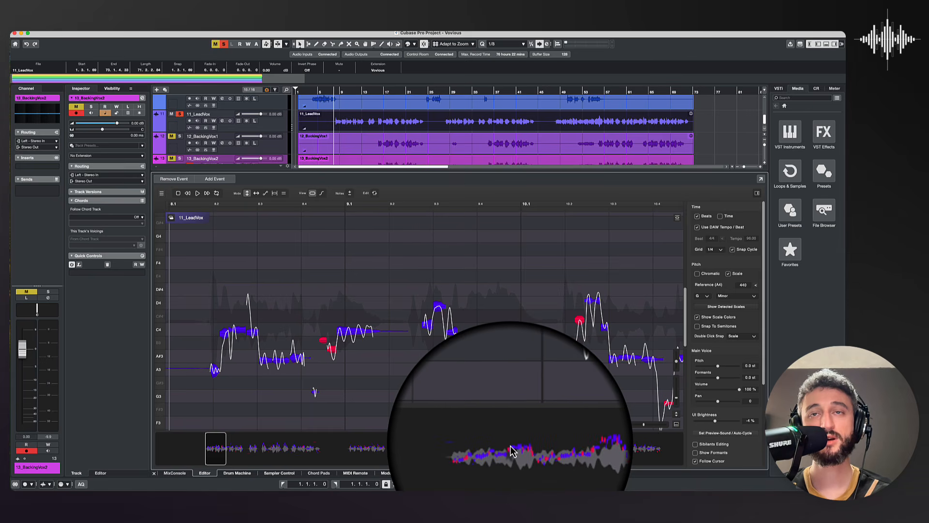
Step: Go to the notes around bars 55 and 56 and try the vertical zoom and the fit of the pitch range
{"action": "left_click", "coordinate": [542, 455]}
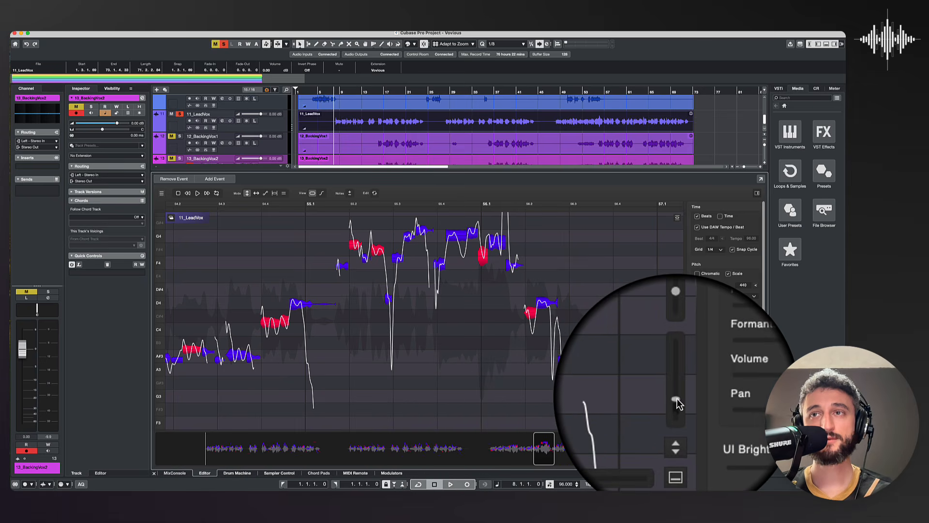
{"action": "left_click_drag", "start_coordinate": [677, 399], "coordinate": [677, 404]}
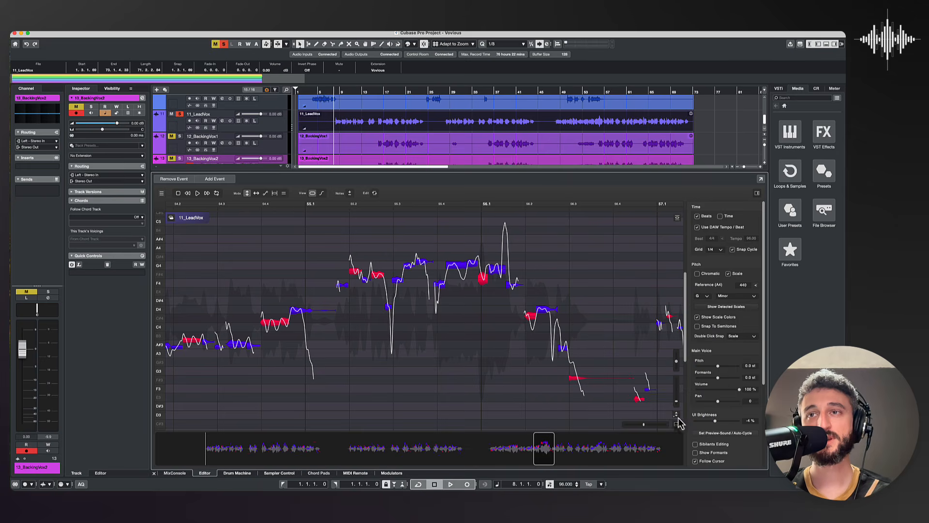
{"action": "left_click", "coordinate": [677, 417]}
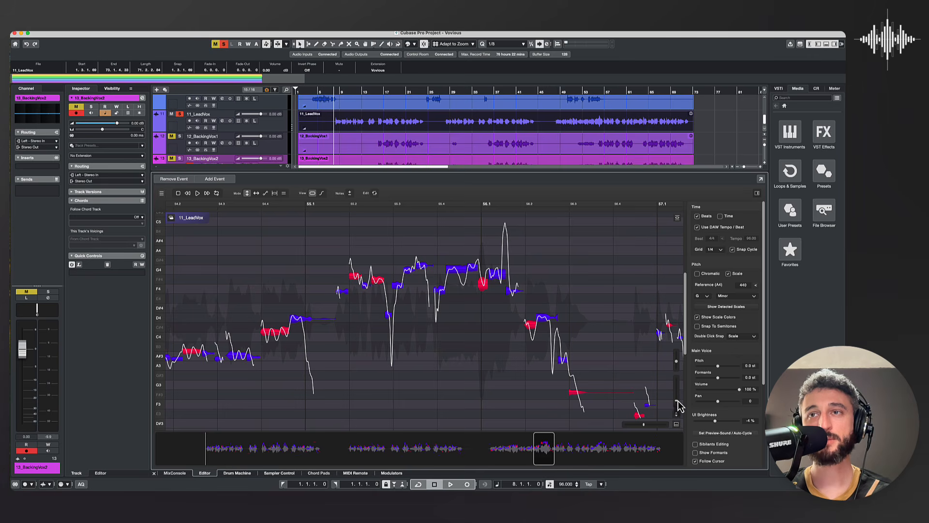
{"action": "left_click_drag", "start_coordinate": [677, 399], "coordinate": [677, 394]}
{"action": "left_click", "coordinate": [676, 414]}
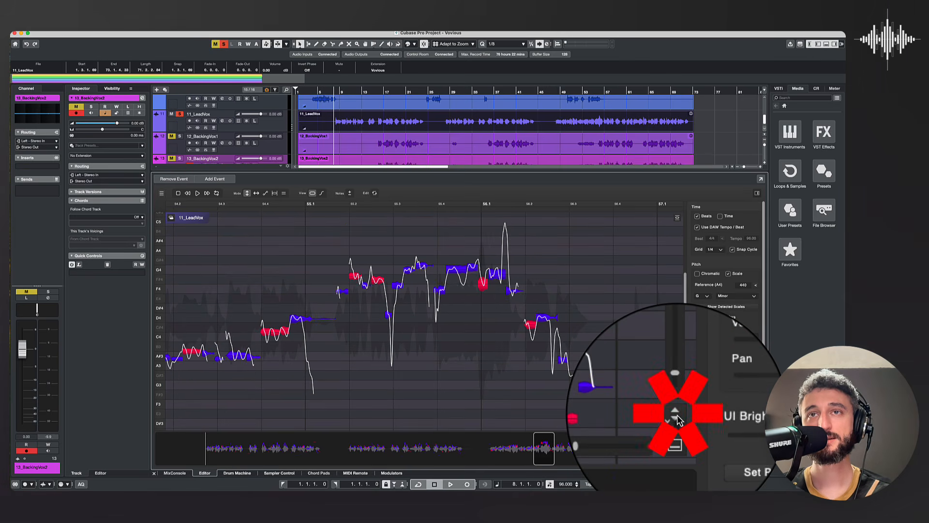
{"action": "left_click", "coordinate": [677, 414]}
Step: Fit the pitch range to the notes around bars 48 to 51, and repeat the fit around bars 39 to 41
{"action": "left_click_drag", "start_coordinate": [545, 449], "coordinate": [504, 448]}
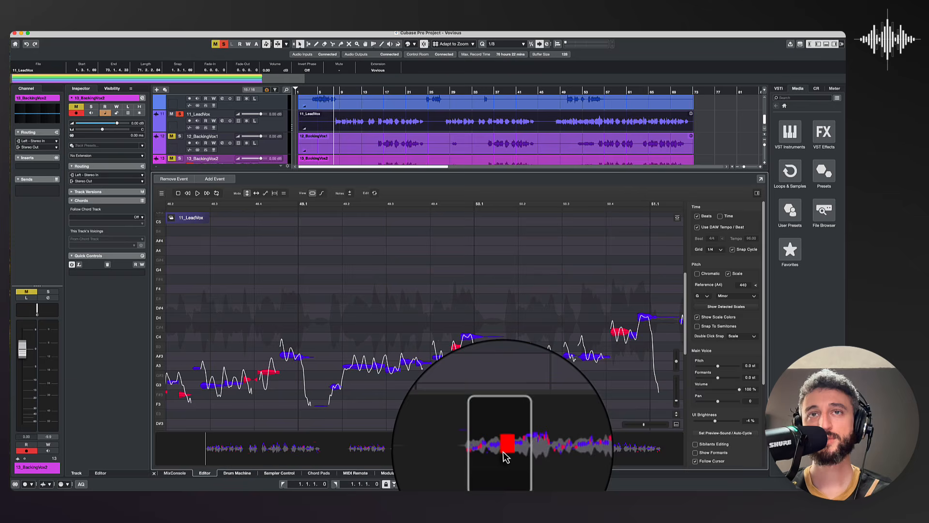
{"action": "left_click", "coordinate": [677, 416]}
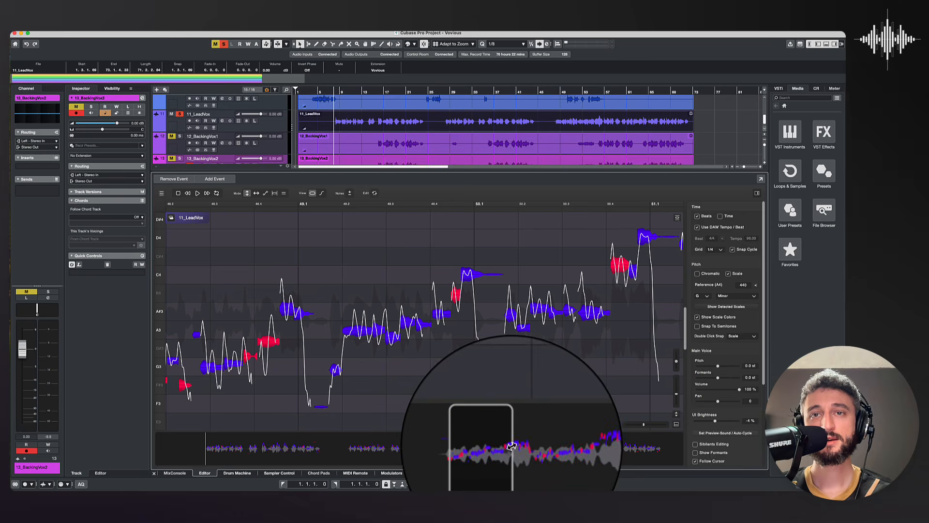
{"action": "left_click_drag", "start_coordinate": [505, 450], "coordinate": [437, 460]}
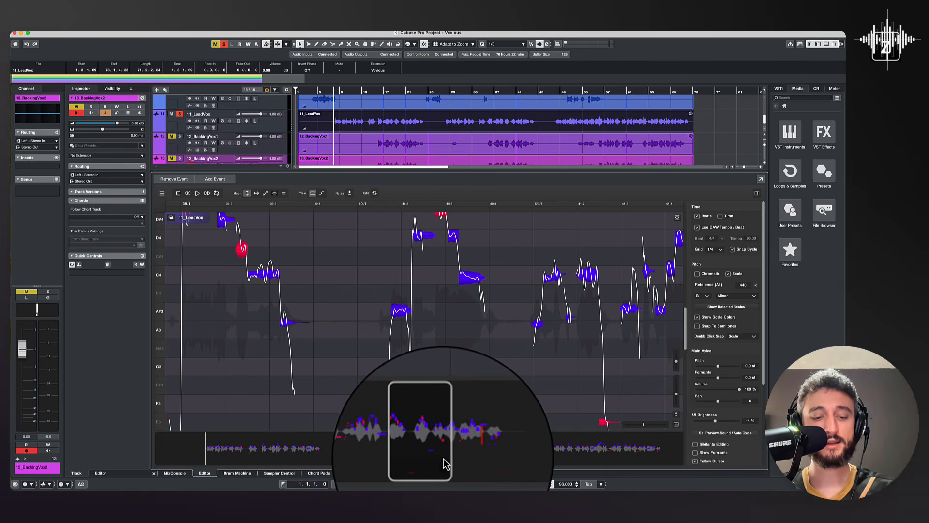
{"action": "key", "text": "z"}
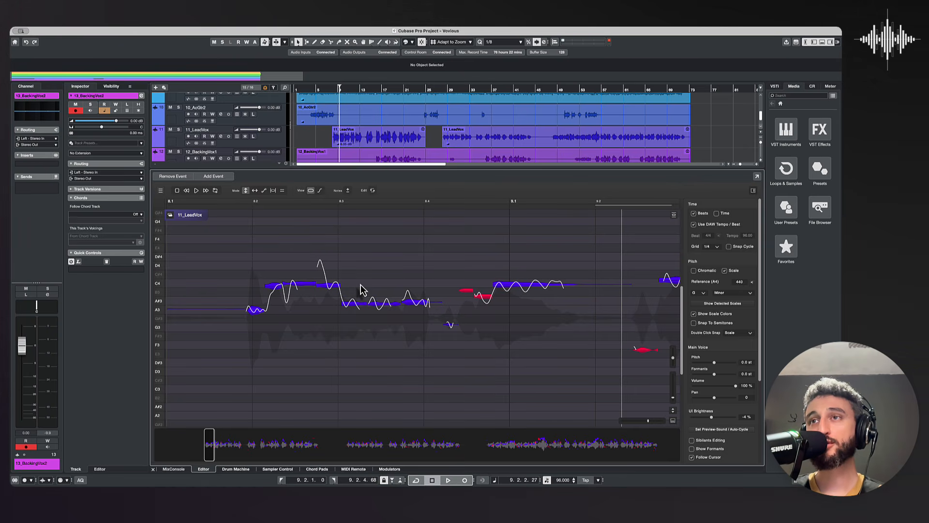
Step: Hide the settings panel and snap the notes from beat 8.3 through bar 9 beat 1 to the scale in pitch mode
{"action": "left_click", "coordinate": [753, 191]}
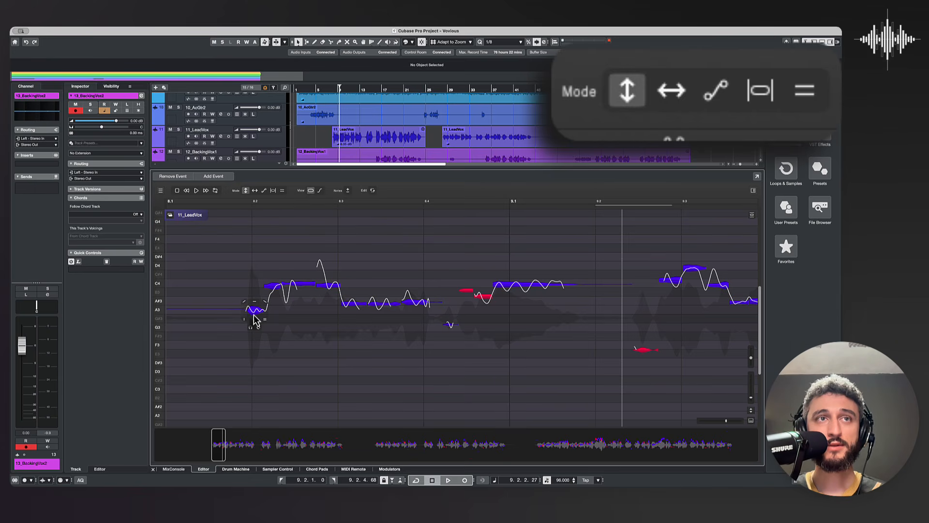
{"action": "mouse_move", "coordinate": [255, 318]}
{"action": "left_mouse_down"}
{"action": "mouse_move", "coordinate": [259, 290]}
{"action": "mouse_move", "coordinate": [256, 320]}
{"action": "left_mouse_up"}
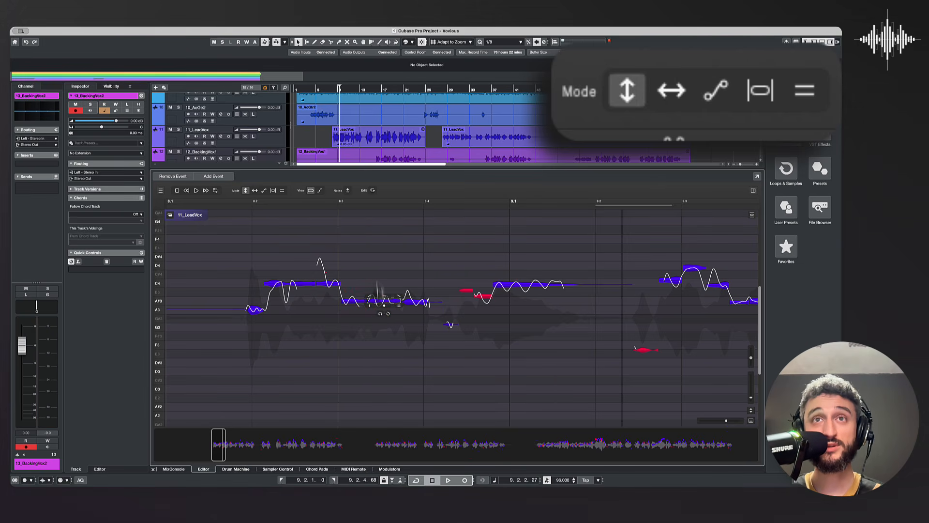
{"action": "left_click_drag", "start_coordinate": [356, 231], "coordinate": [556, 368]}
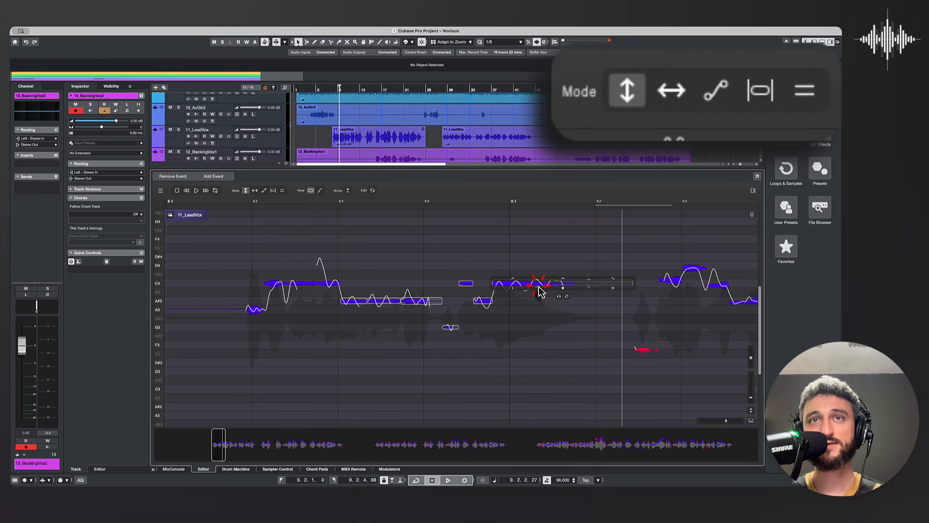
{"action": "left_click", "coordinate": [505, 335]}
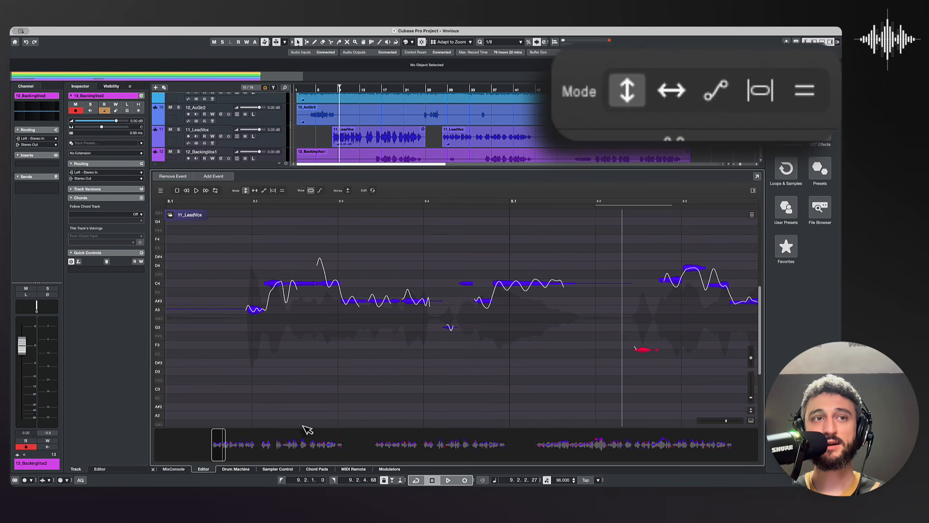
Step: Select the notes from beat 9.2 to the start of bar 10, snap them all to the scale and clear the selection
{"action": "left_click_drag", "start_coordinate": [217, 446], "coordinate": [226, 450]}
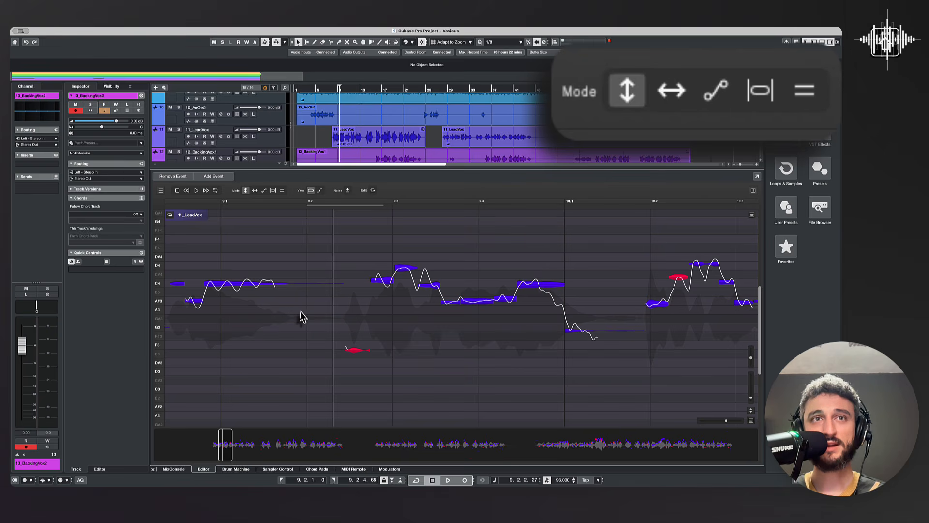
{"action": "scroll", "coordinate": [358, 317], "scroll_direction": "right", "scroll_amount": 3}
{"action": "scroll", "coordinate": [360, 317], "scroll_direction": "right", "scroll_amount": 6}
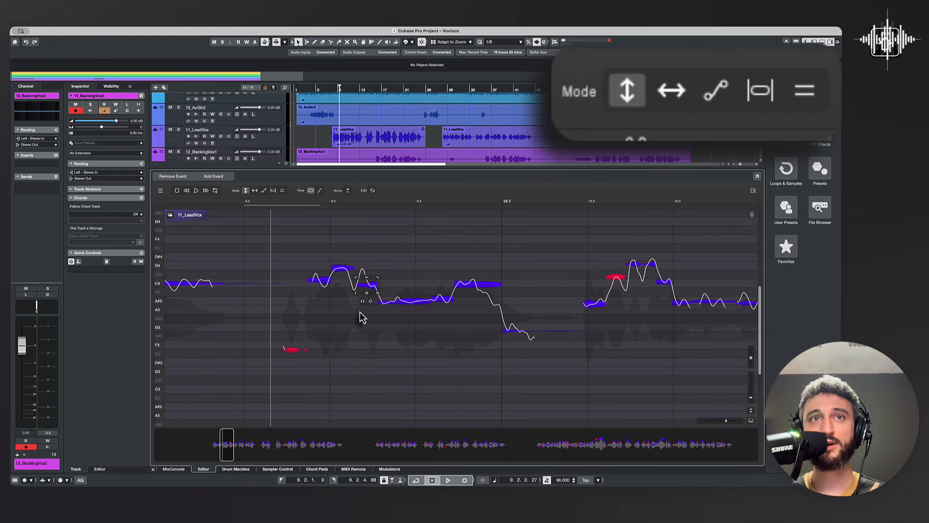
{"action": "scroll", "coordinate": [394, 338], "scroll_direction": "right", "scroll_amount": 3}
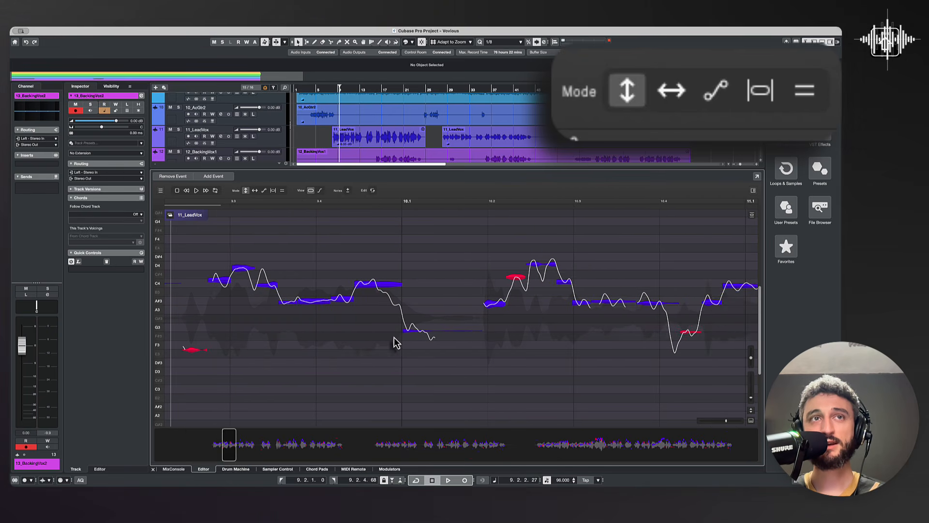
{"action": "scroll", "coordinate": [394, 338], "scroll_direction": "left", "scroll_amount": 3}
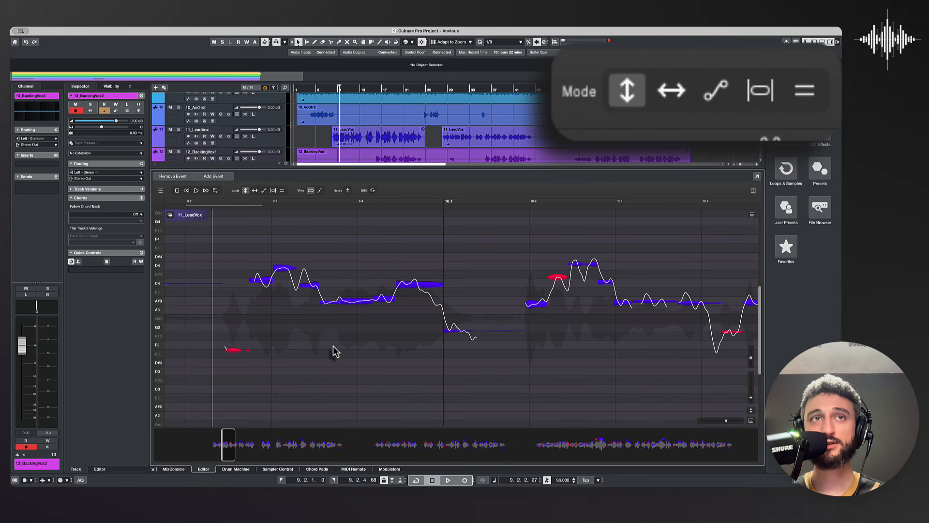
{"action": "scroll", "coordinate": [336, 353], "scroll_direction": "up", "scroll_amount": 2}
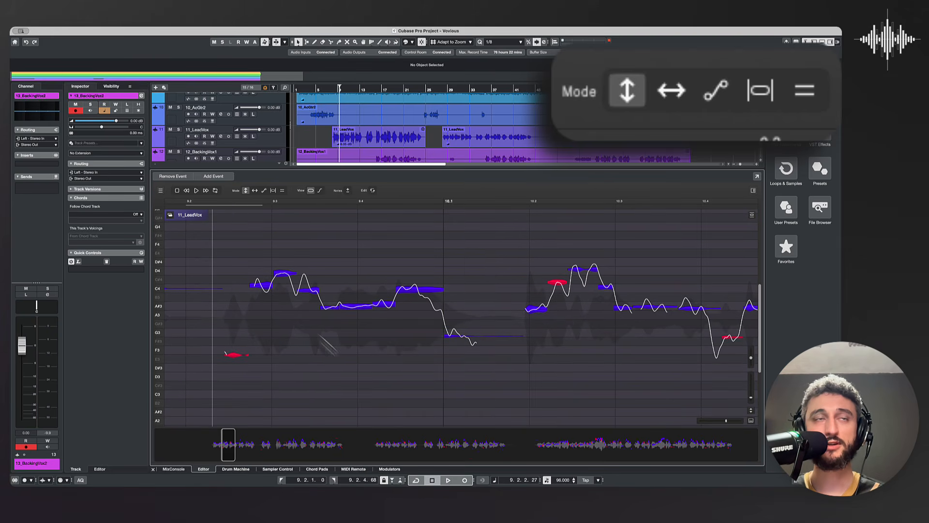
{"action": "left_click_drag", "start_coordinate": [227, 232], "coordinate": [489, 396]}
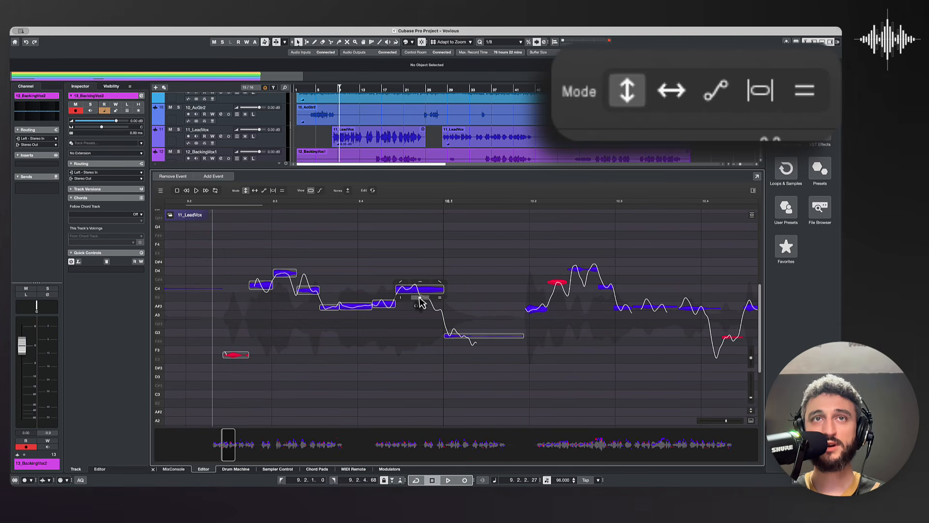
{"action": "left_click", "coordinate": [419, 290]}
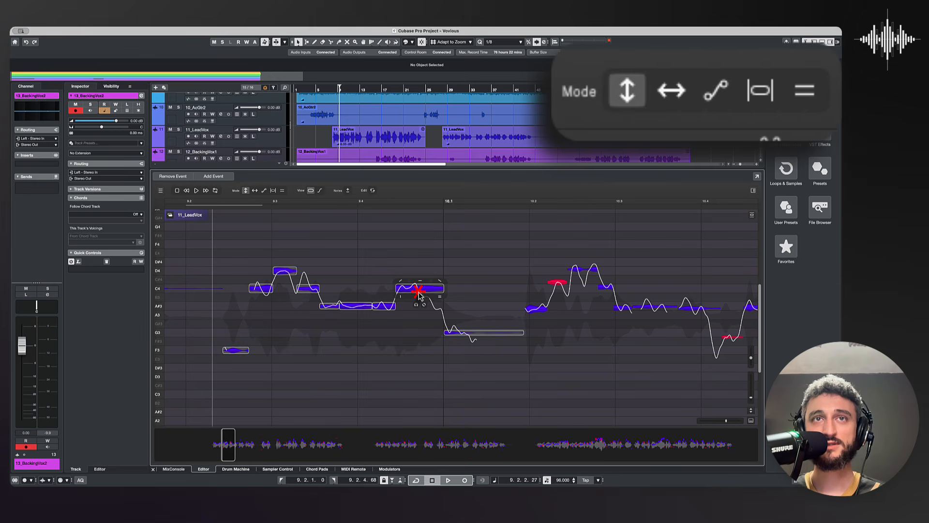
{"action": "left_click", "coordinate": [408, 342]}
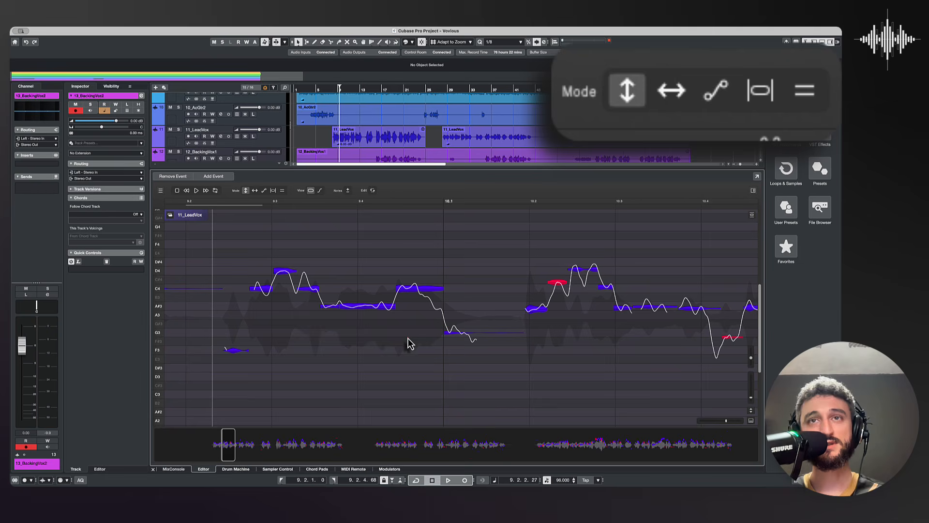
Step: Select all lead vocal notes, snap them to the scale and clear the selection
{"action": "key", "text": "super+a"}
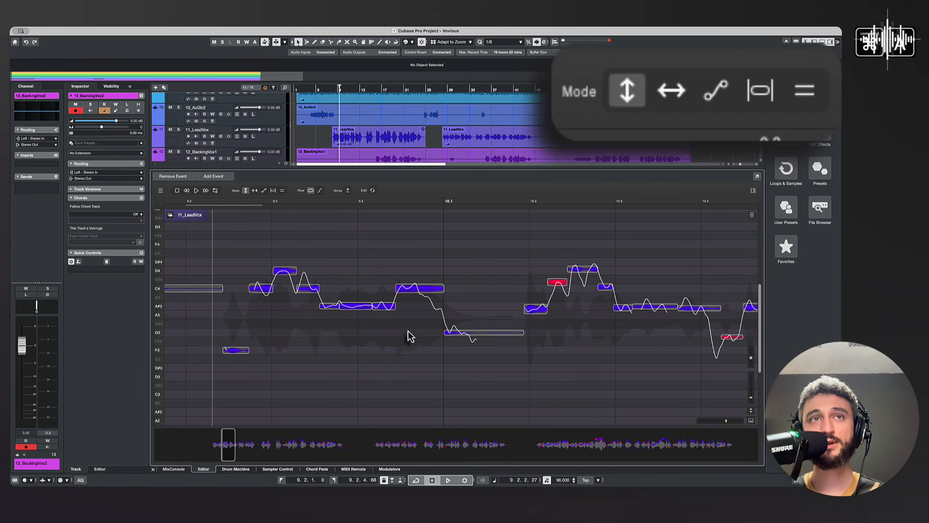
{"action": "mouse_move", "coordinate": [235, 443]}
{"action": "left_mouse_down"}
{"action": "mouse_move", "coordinate": [296, 445]}
{"action": "mouse_move", "coordinate": [238, 451]}
{"action": "left_mouse_up"}
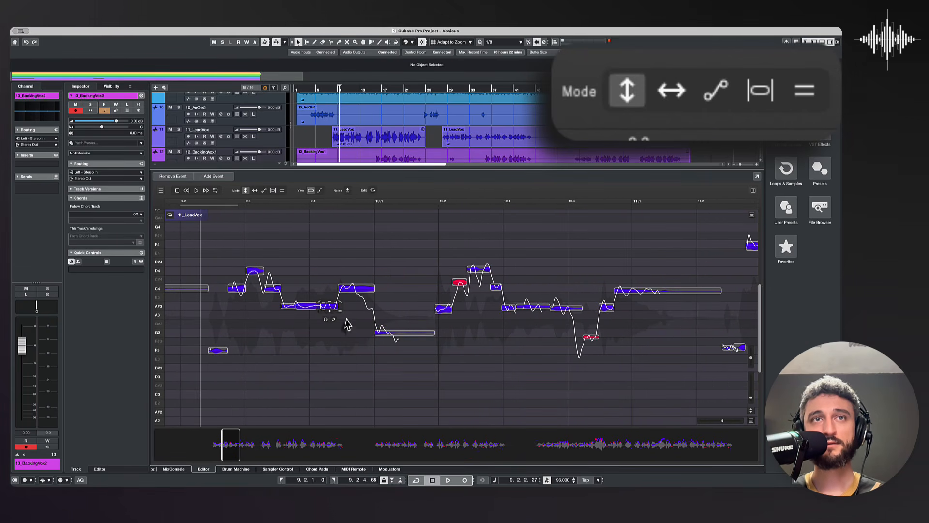
{"action": "left_click", "coordinate": [482, 361]}
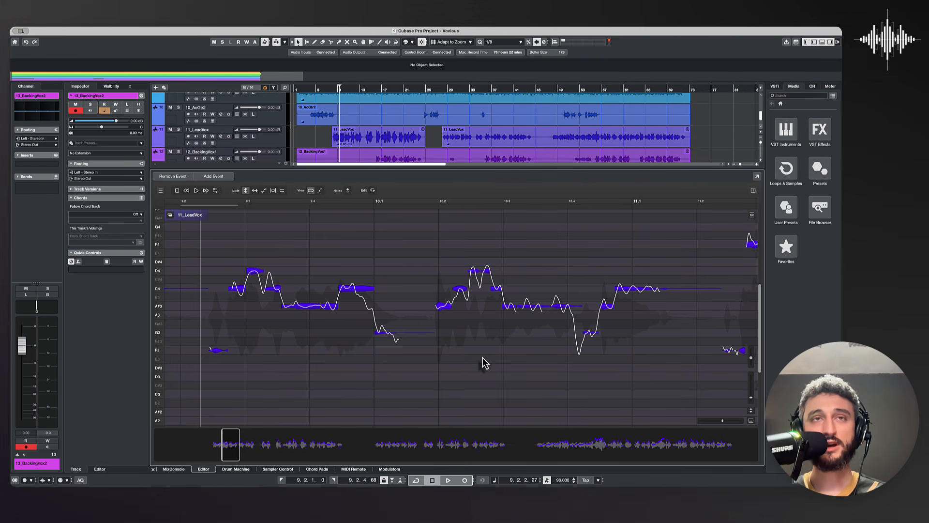
Step: Apply automatic pitch correction to the lead vocal with Snap To Scale (G - Minor) enabled and Amount at 100 %
{"action": "left_click_drag", "start_coordinate": [233, 451], "coordinate": [222, 453]}
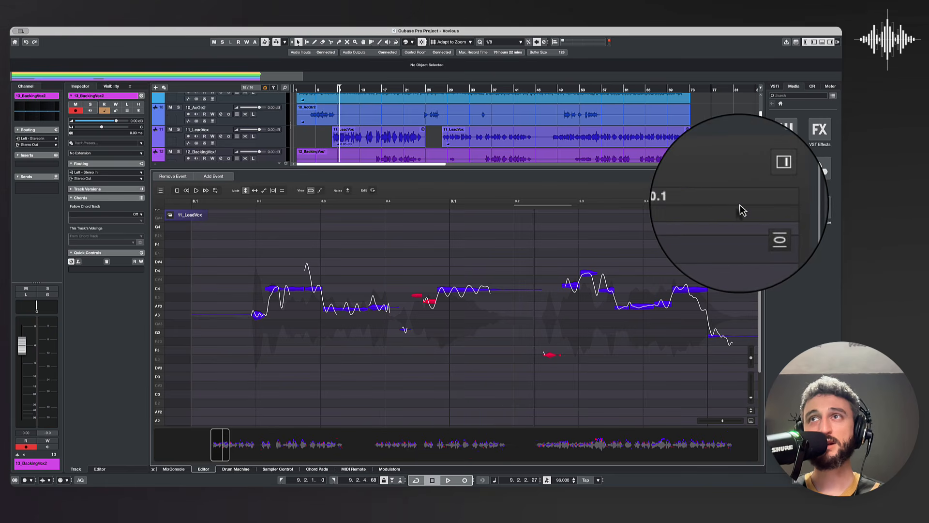
{"action": "left_click", "coordinate": [752, 220]}
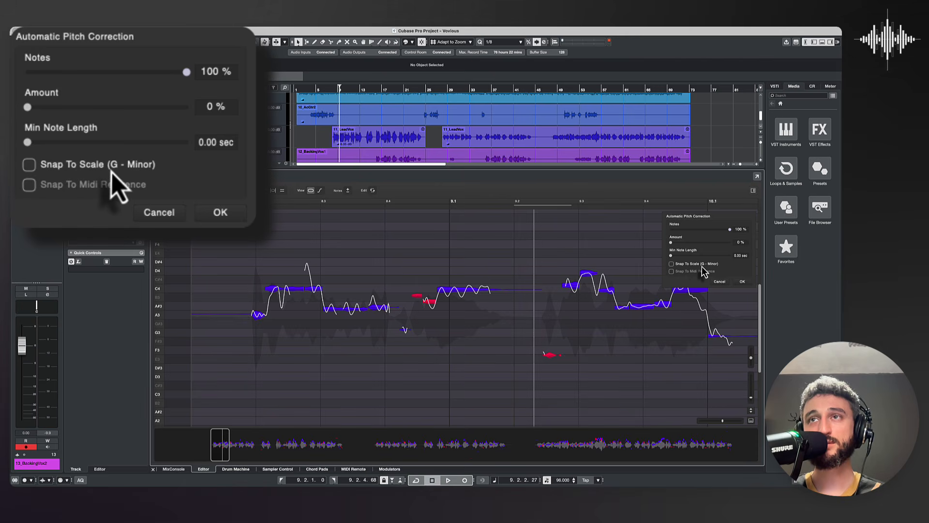
{"action": "left_click", "coordinate": [671, 263]}
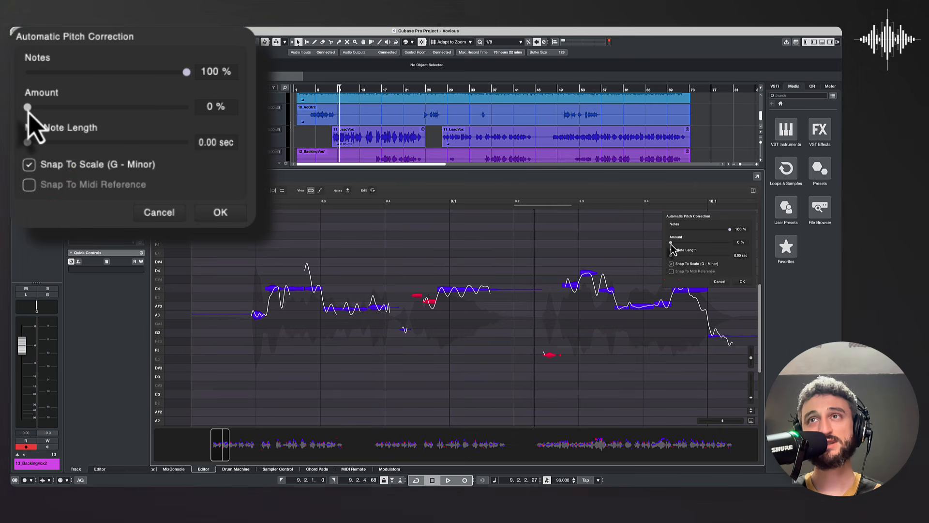
{"action": "mouse_move", "coordinate": [670, 243]}
{"action": "left_mouse_down"}
{"action": "mouse_move", "coordinate": [729, 243]}
{"action": "mouse_move", "coordinate": [661, 245]}
{"action": "left_mouse_up"}
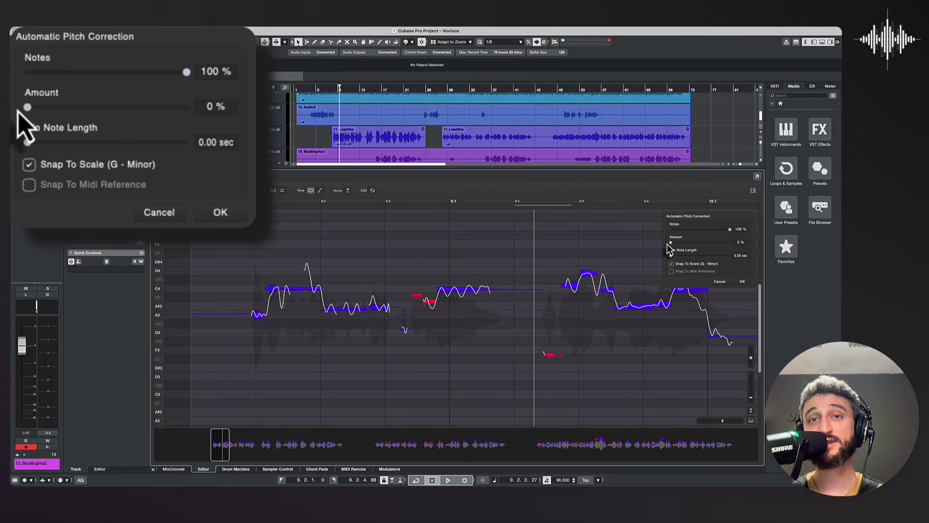
{"action": "left_click_drag", "start_coordinate": [669, 243], "coordinate": [733, 243]}
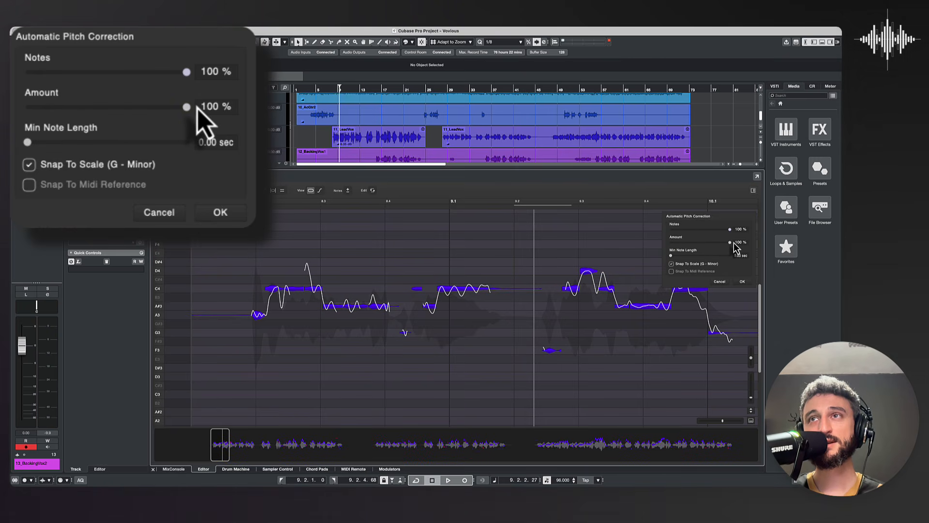
{"action": "left_click", "coordinate": [744, 282]}
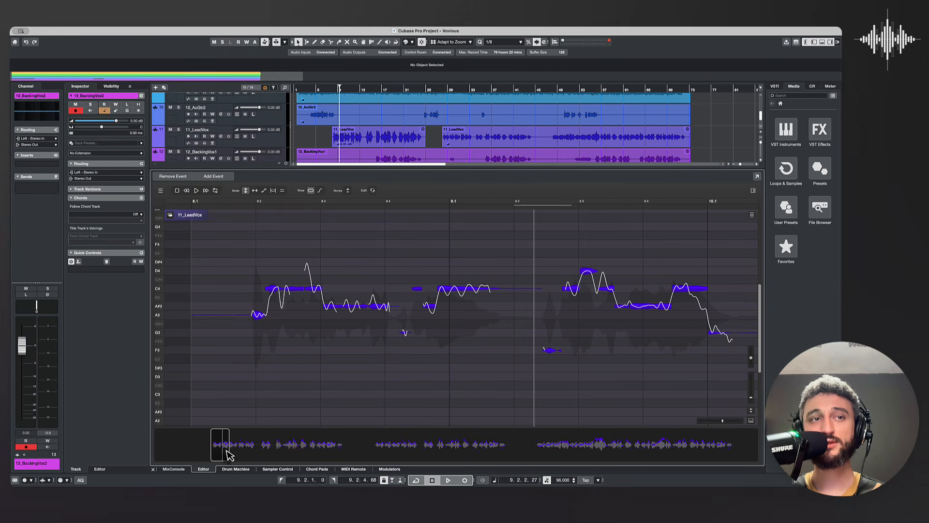
Step: Try out the Left Slope and Fine Pitch controls on the long C4 note at bar 9
{"action": "mouse_move", "coordinate": [228, 455]}
{"action": "left_mouse_down"}
{"action": "mouse_move", "coordinate": [720, 457]}
{"action": "mouse_move", "coordinate": [217, 455]}
{"action": "left_mouse_up"}
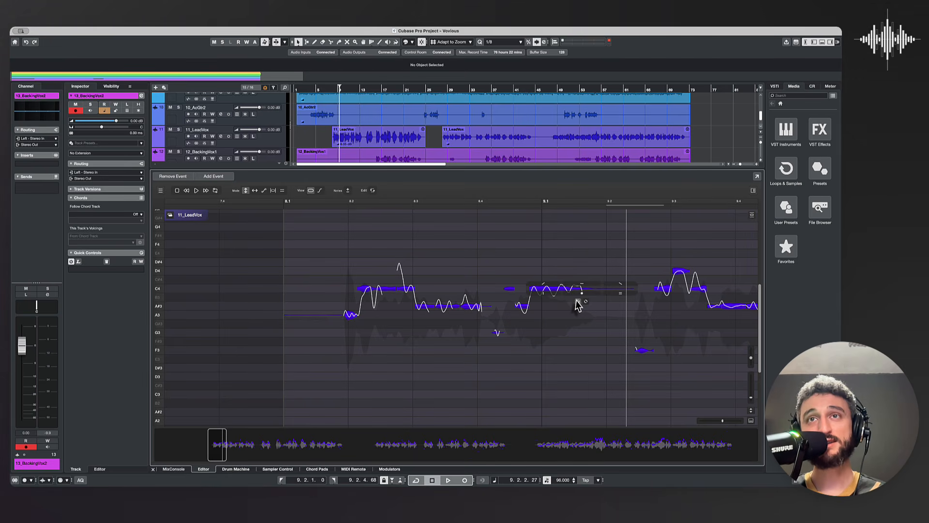
{"action": "left_click", "coordinate": [551, 292]}
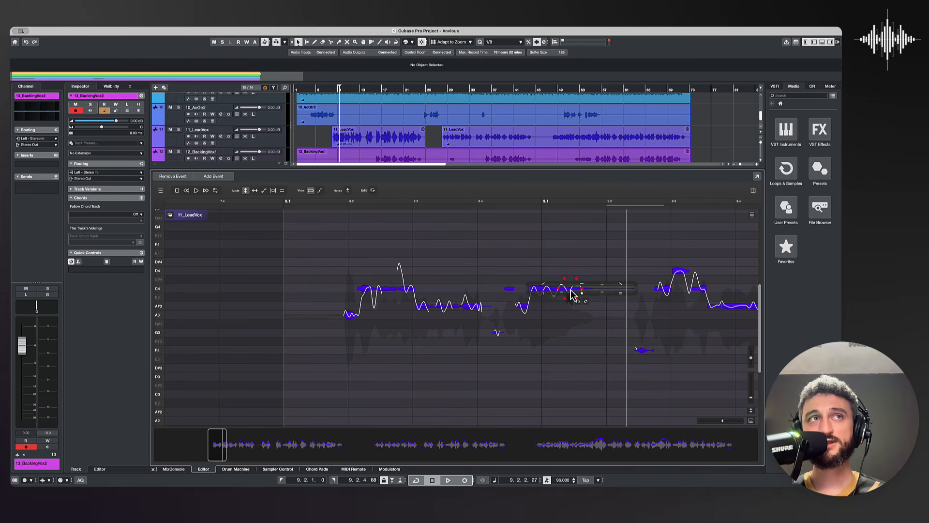
{"action": "left_click_drag", "start_coordinate": [721, 421], "coordinate": [751, 387]}
{"action": "scroll", "coordinate": [540, 328], "scroll_direction": "right", "scroll_amount": 3}
{"action": "scroll", "coordinate": [541, 329], "scroll_direction": "up", "scroll_amount": 2}
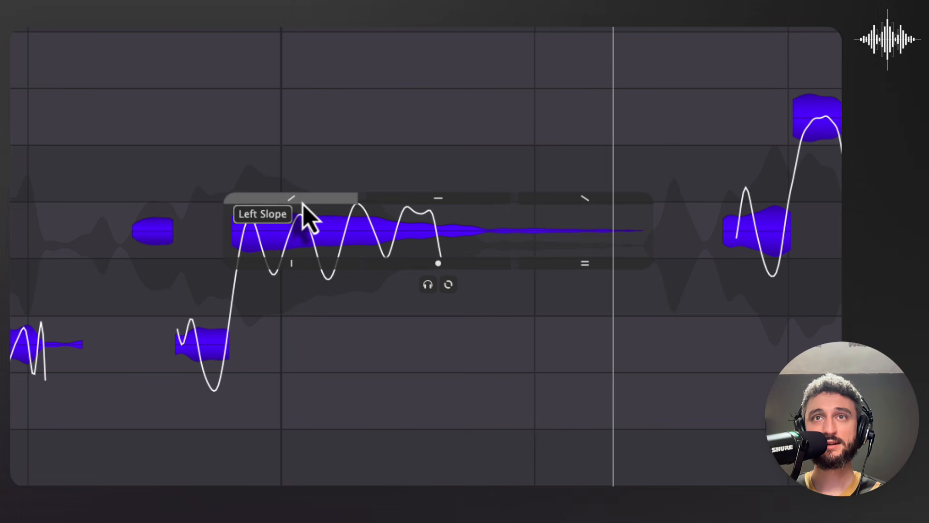
{"action": "mouse_move", "coordinate": [303, 205]}
{"action": "left_mouse_down"}
{"action": "mouse_move", "coordinate": [321, 15]}
{"action": "mouse_move", "coordinate": [301, 217]}
{"action": "mouse_move", "coordinate": [300, 209]}
{"action": "left_mouse_up"}
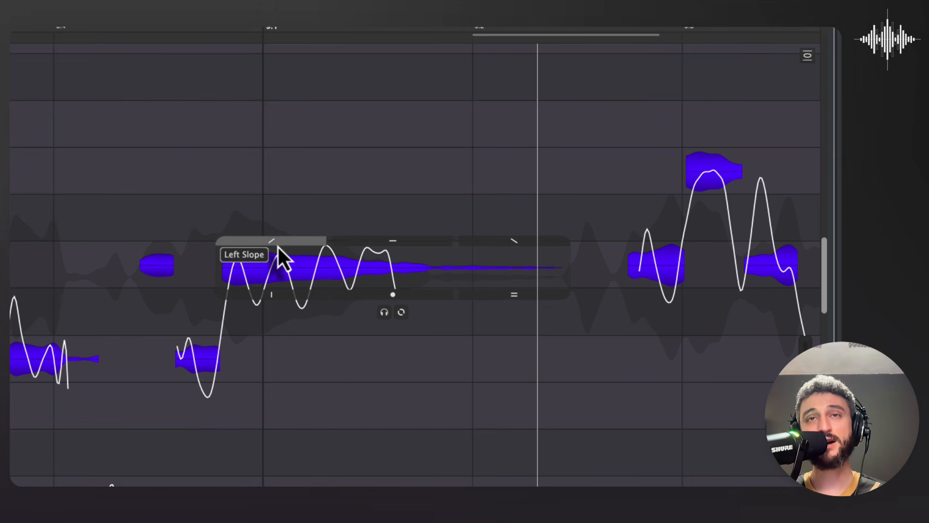
{"action": "left_click_drag", "start_coordinate": [278, 259], "coordinate": [254, 228]}
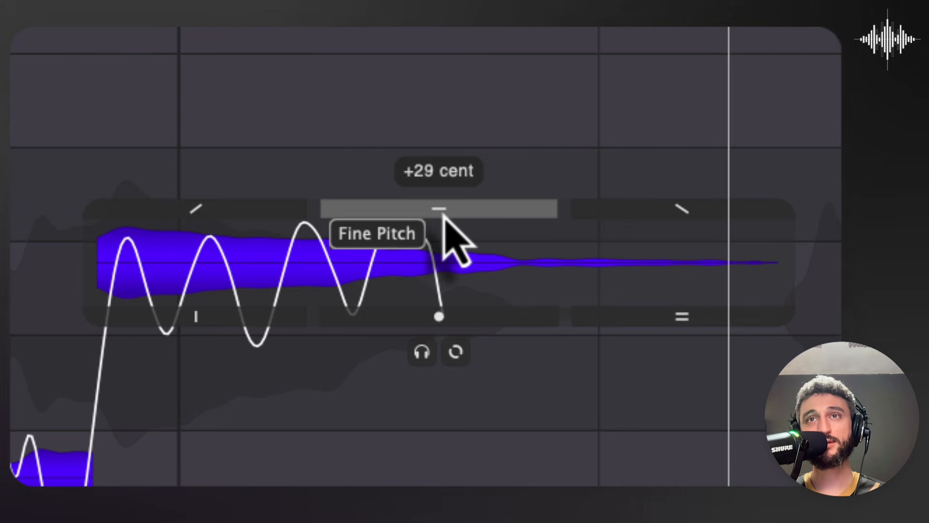
{"action": "left_click_drag", "start_coordinate": [443, 214], "coordinate": [429, 485]}
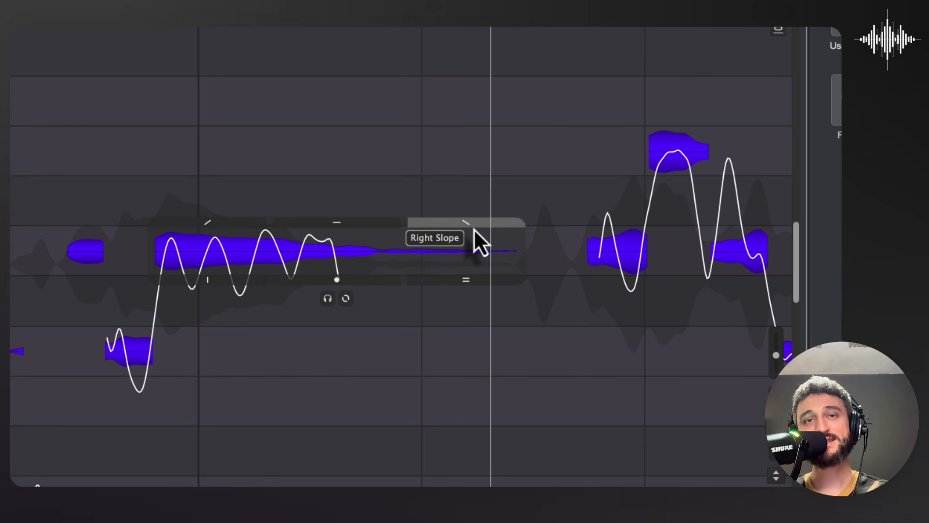
Step: Try the Right Slope and Formants controls on the long note at bar 9, moving the note back to C4
{"action": "left_click_drag", "start_coordinate": [474, 230], "coordinate": [455, 43]}
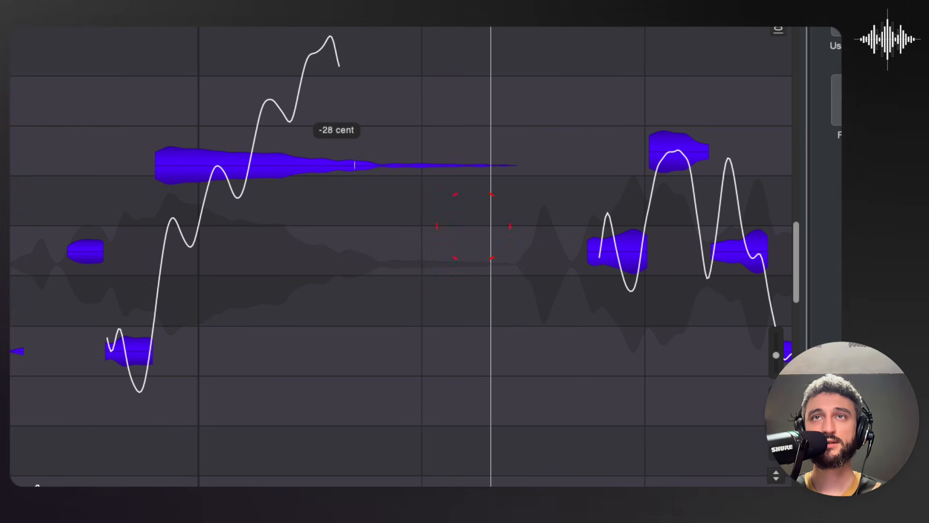
{"action": "left_click_drag", "start_coordinate": [422, 144], "coordinate": [421, 237]}
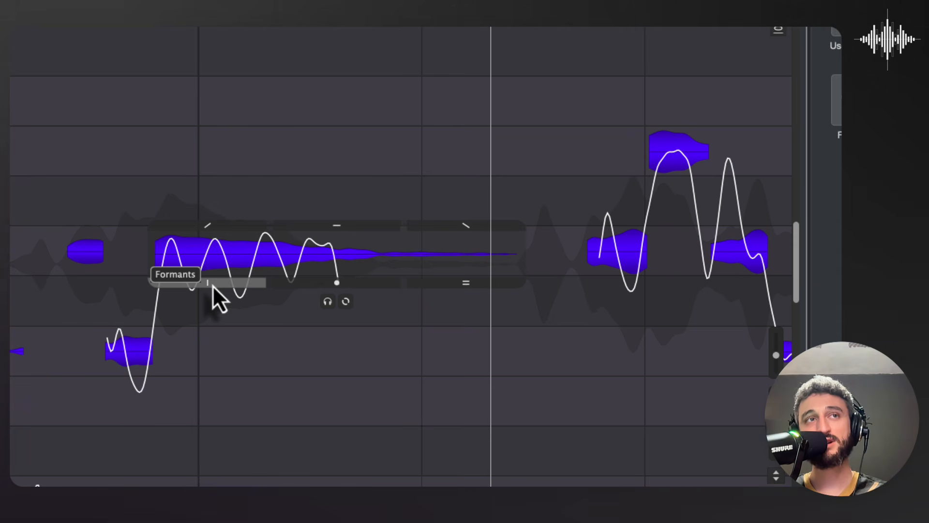
{"action": "left_click_drag", "start_coordinate": [213, 285], "coordinate": [179, 283]}
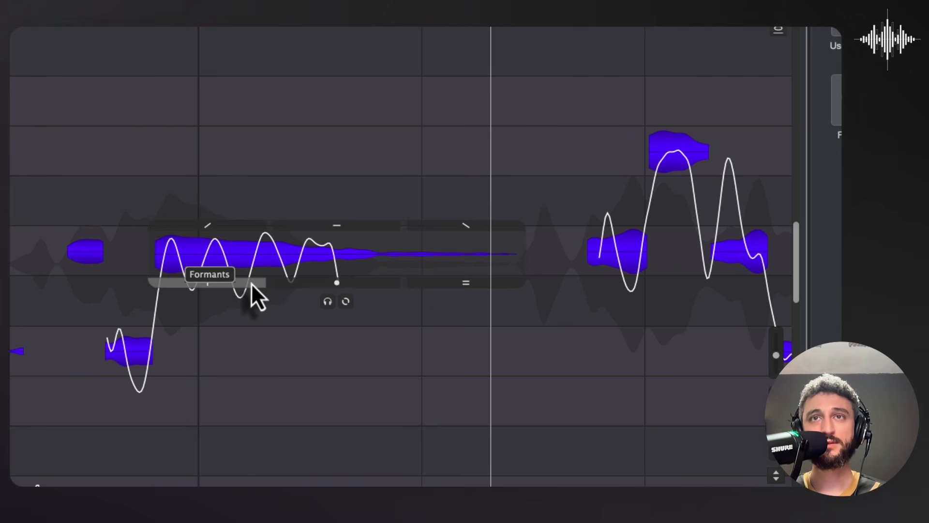
{"action": "left_click", "coordinate": [289, 256]}
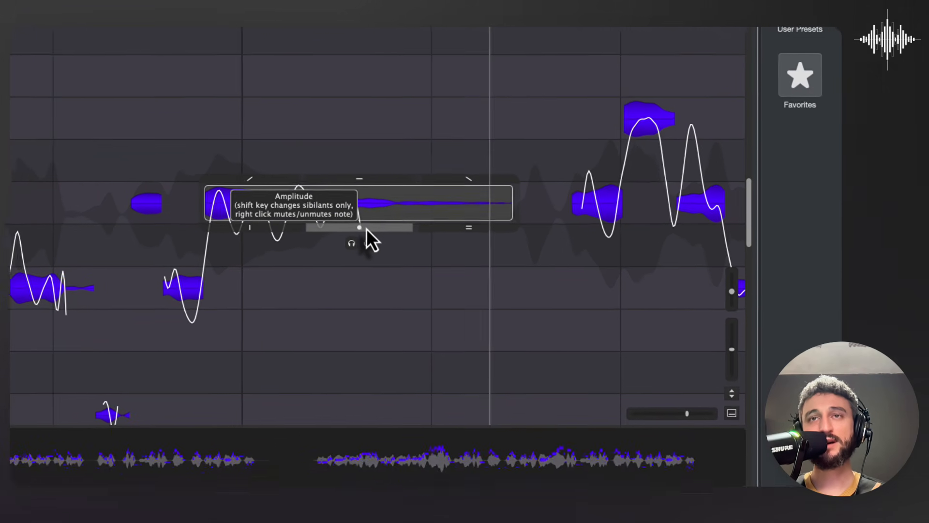
Step: Switch Sibilants Editing on and off in the settings, and lower the amplitude of the long C4 note at bar 9
{"action": "left_click", "coordinate": [644, 29]}
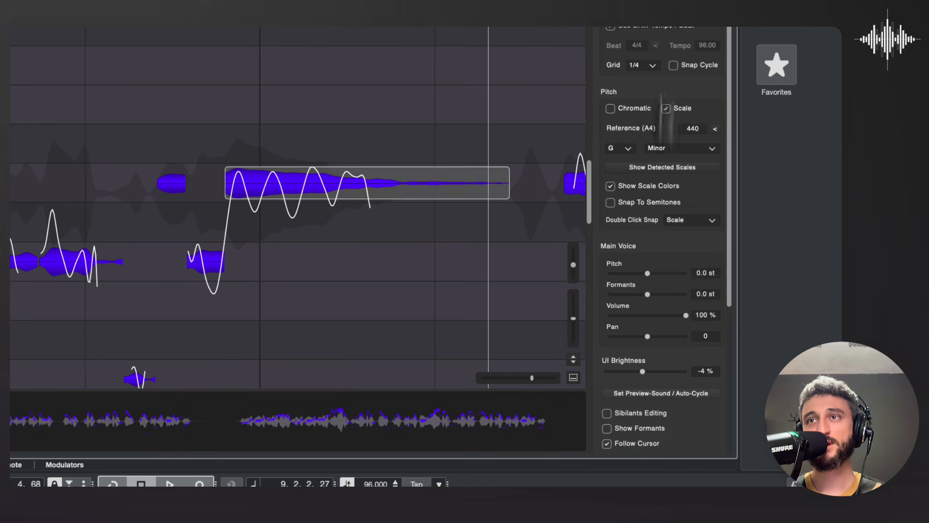
{"action": "left_click", "coordinate": [608, 414]}
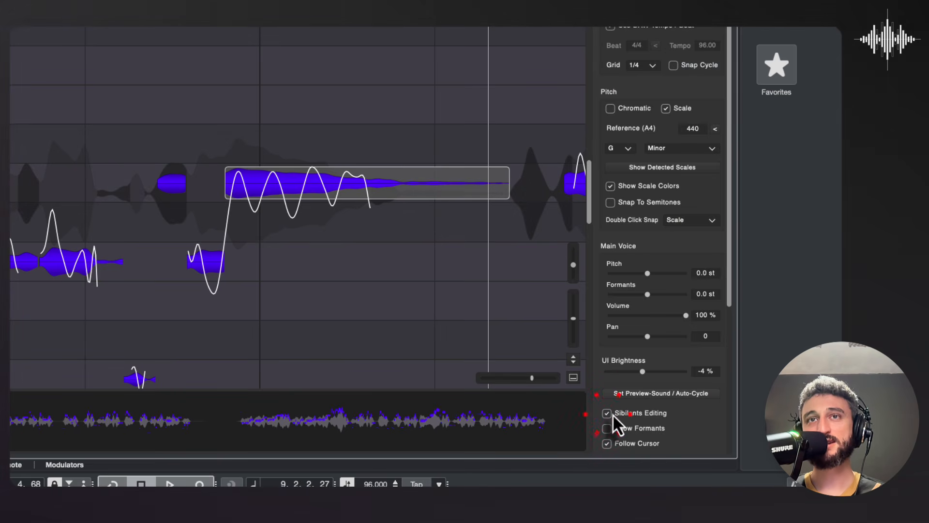
{"action": "left_click", "coordinate": [608, 414]}
{"action": "mouse_move", "coordinate": [383, 213]}
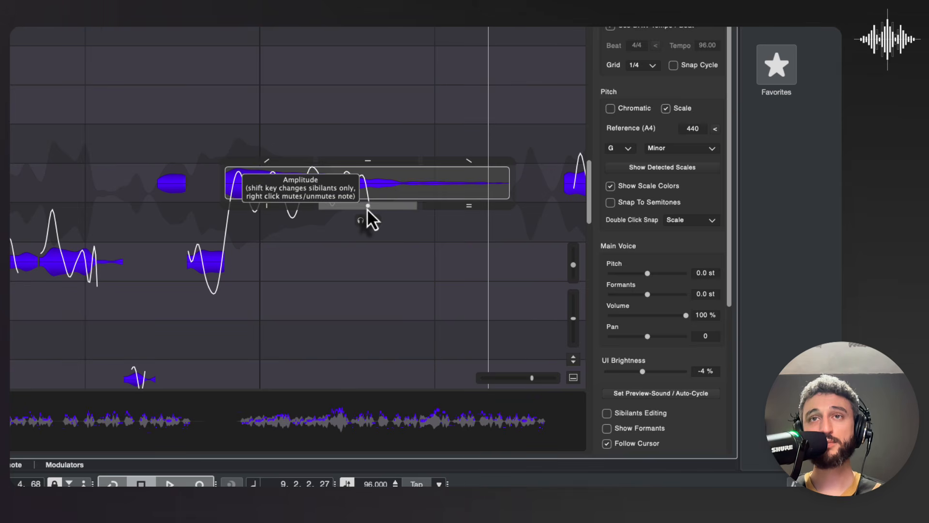
{"action": "left_click_drag", "start_coordinate": [367, 208], "coordinate": [353, 257]}
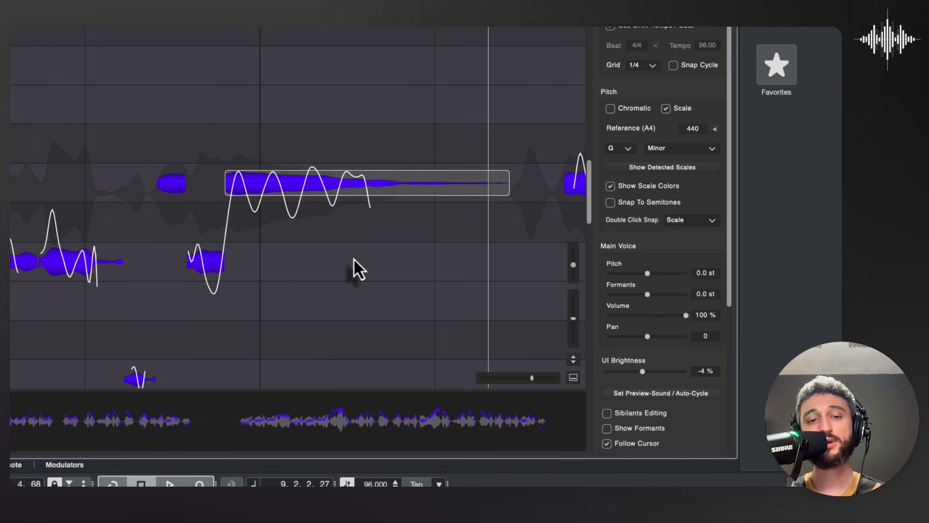
Step: Lower the amplitude of the short A3 note at beat 8.2 and hide the settings panel
{"action": "mouse_move", "coordinate": [346, 198]}
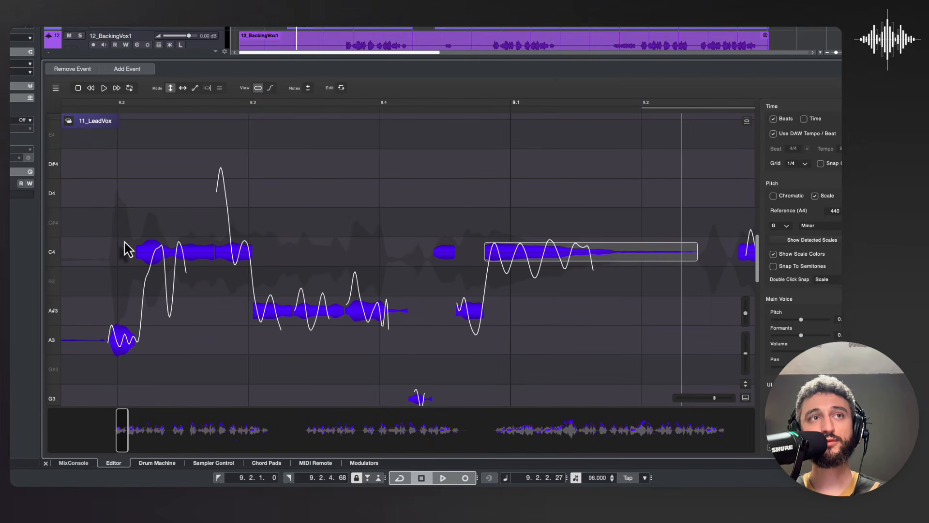
{"action": "mouse_move", "coordinate": [122, 353]}
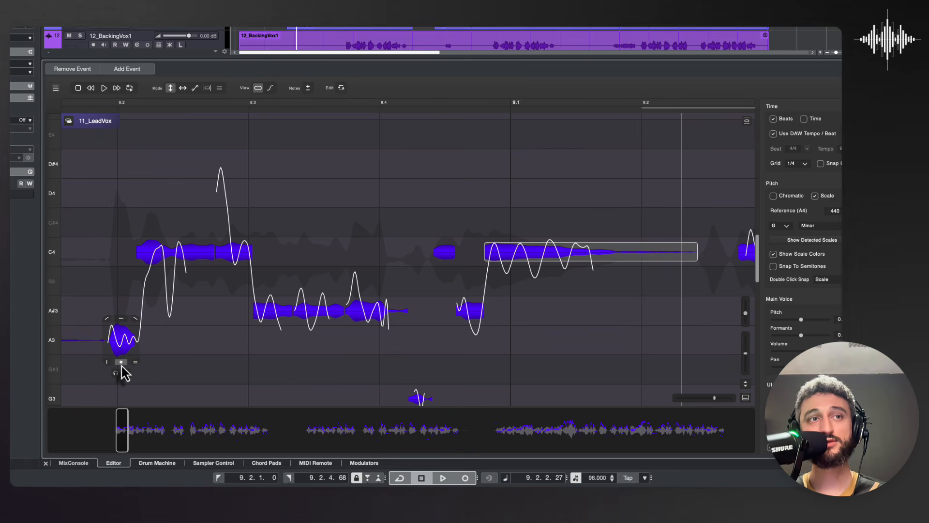
{"action": "left_click_drag", "start_coordinate": [121, 363], "coordinate": [121, 420]}
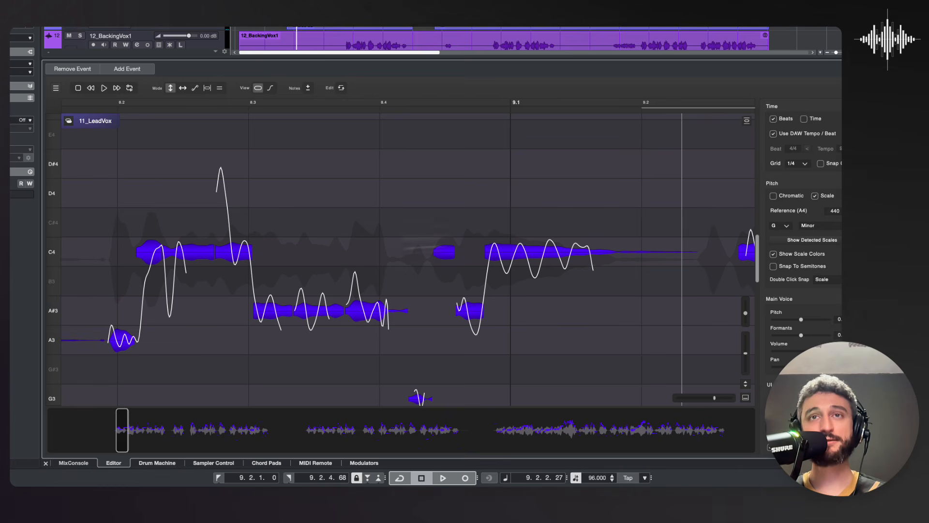
{"action": "left_click", "coordinate": [841, 88]}
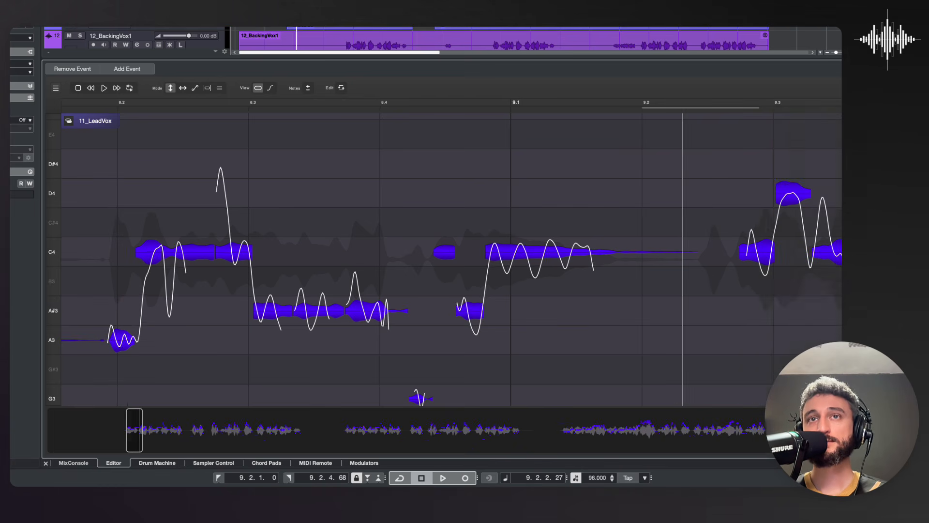
Step: Exaggerate the pitch curve variation of the long C4 note at bar 9 and shift the note down toward A#3
{"action": "mouse_move", "coordinate": [591, 245]}
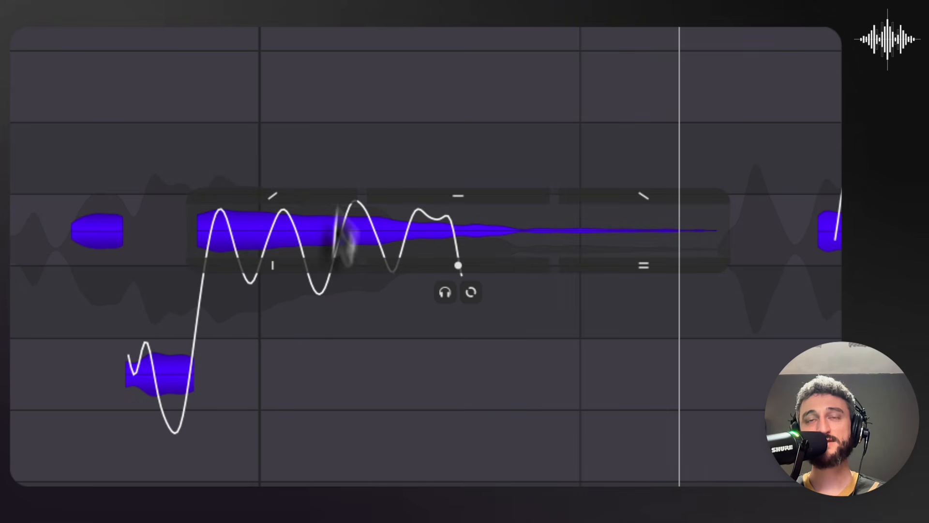
{"action": "mouse_move", "coordinate": [535, 290]}
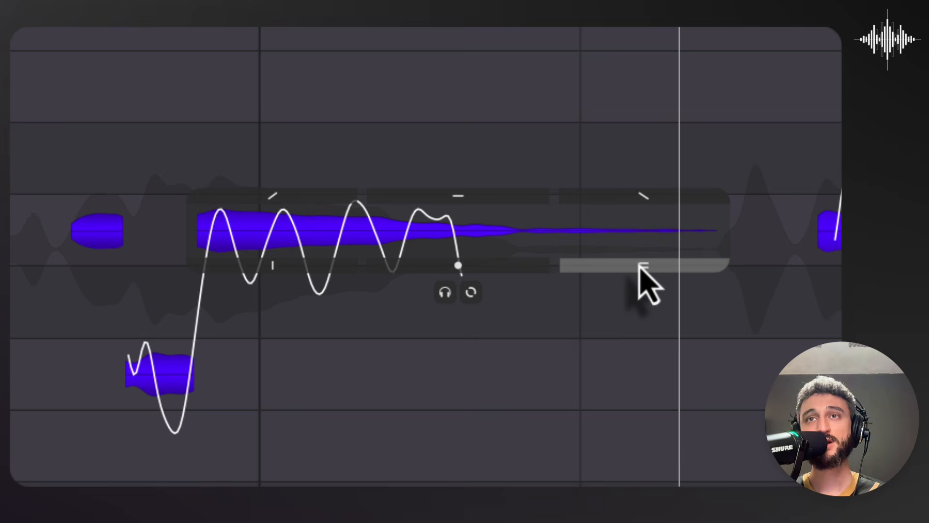
{"action": "left_click_drag", "start_coordinate": [643, 265], "coordinate": [384, 87]}
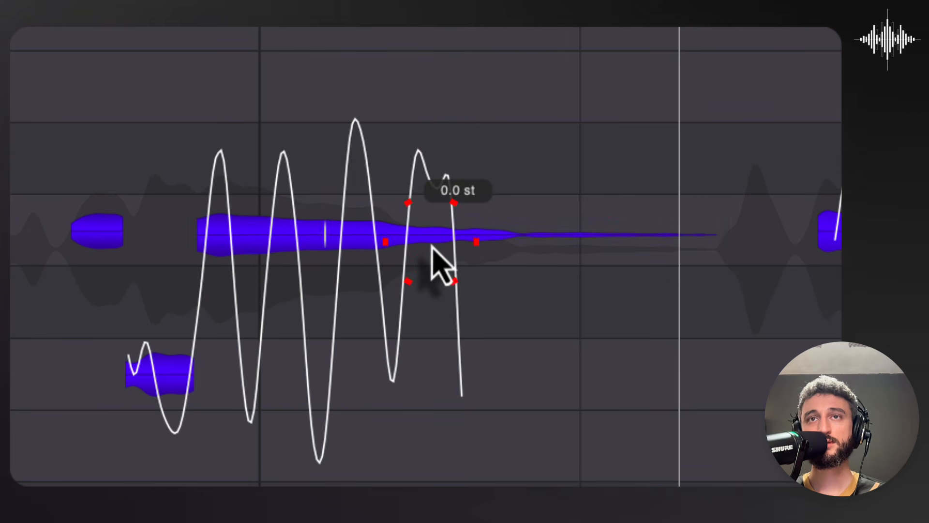
{"action": "left_click", "coordinate": [654, 273]}
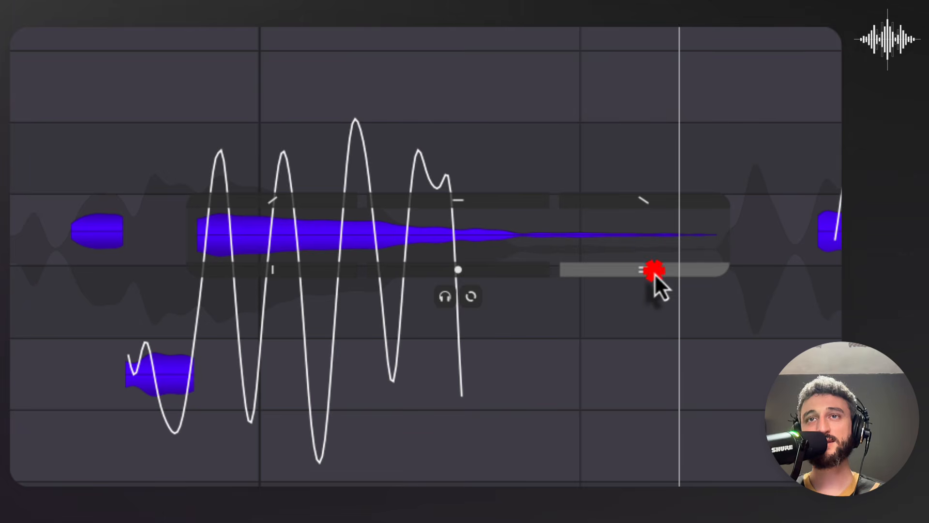
{"action": "left_click_drag", "start_coordinate": [655, 273], "coordinate": [611, 383]}
{"action": "left_click", "coordinate": [376, 370]}
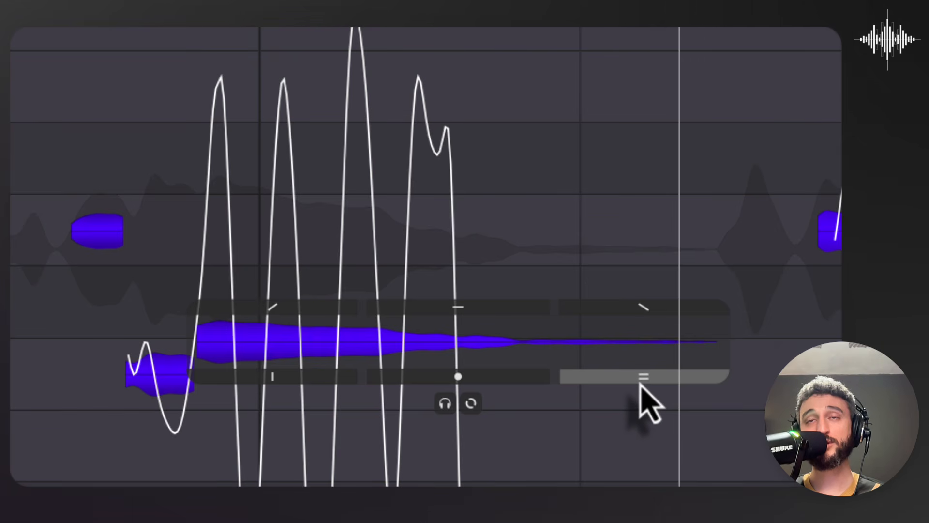
Step: Invert the long note's pitch curve with a reduced swing and return the note to C4
{"action": "left_click_drag", "start_coordinate": [640, 380], "coordinate": [637, 513]}
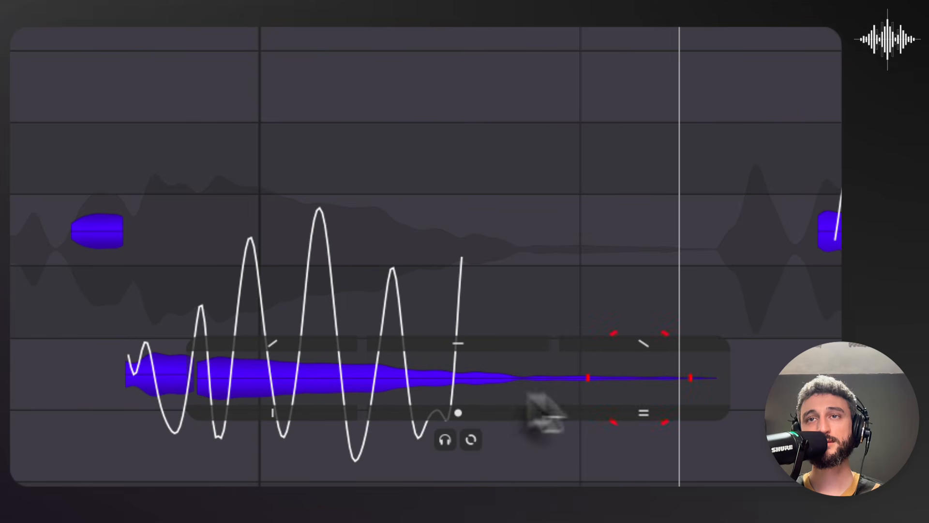
{"action": "left_click_drag", "start_coordinate": [661, 419], "coordinate": [466, 329]}
{"action": "left_click_drag", "start_coordinate": [347, 379], "coordinate": [342, 233]}
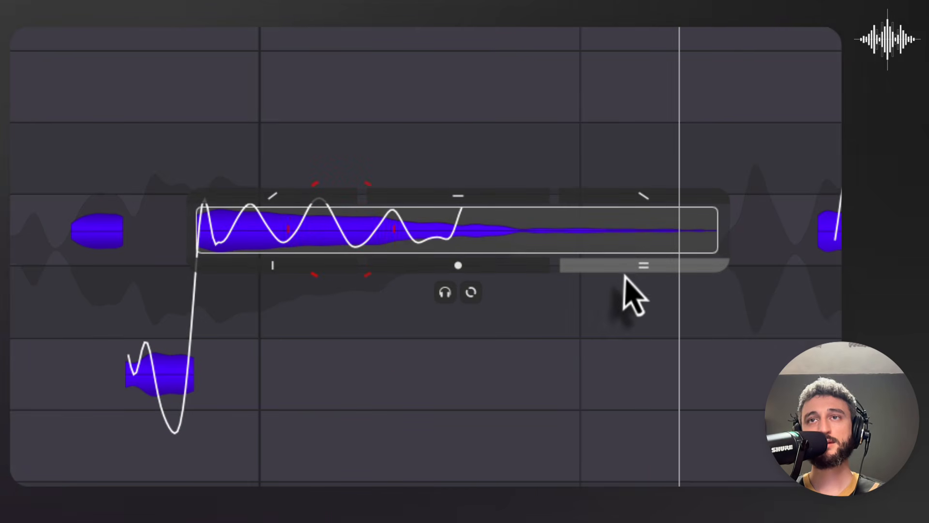
{"action": "left_click_drag", "start_coordinate": [629, 267], "coordinate": [630, 296]}
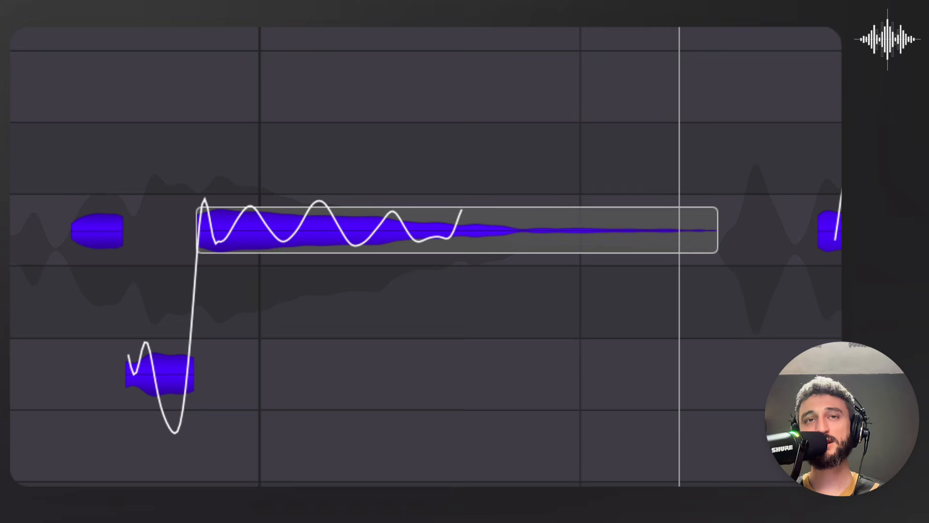
Step: Reduce the vibrato of the D4 note between beats 10.2 and 10.3 and shift the note slightly lower in pitch
{"action": "mouse_move", "coordinate": [104, 209]}
{"action": "mouse_move", "coordinate": [284, 249]}
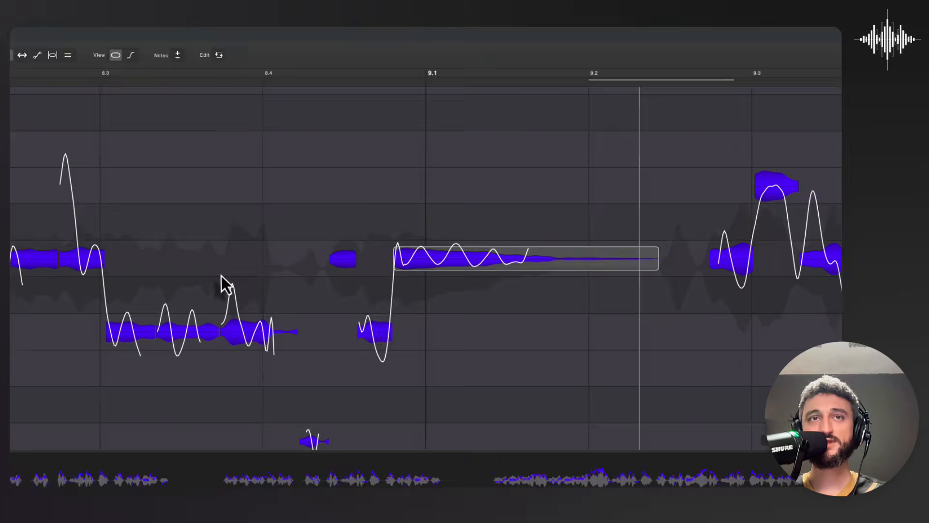
{"action": "scroll", "coordinate": [222, 276], "scroll_direction": "right", "scroll_amount": 5}
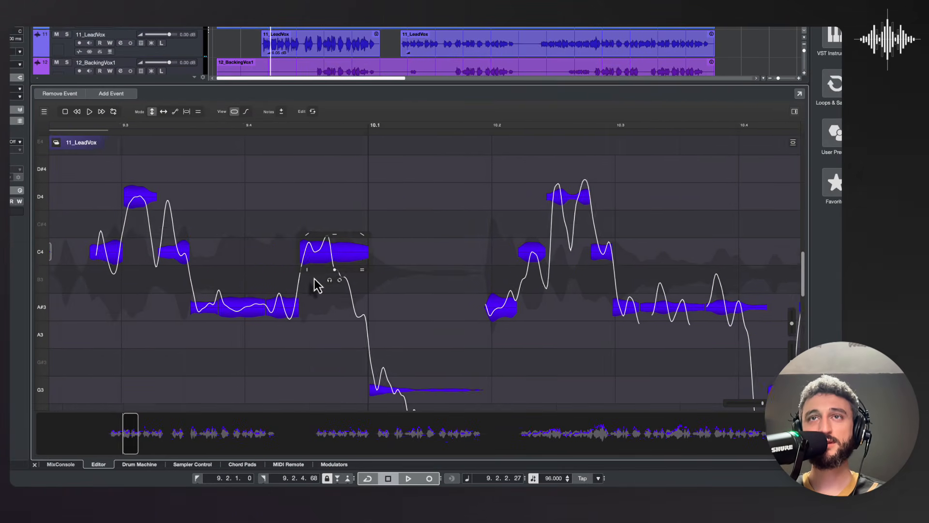
{"action": "scroll", "coordinate": [316, 285], "scroll_direction": "right", "scroll_amount": 3}
{"action": "scroll", "coordinate": [315, 286], "scroll_direction": "up", "scroll_amount": 1}
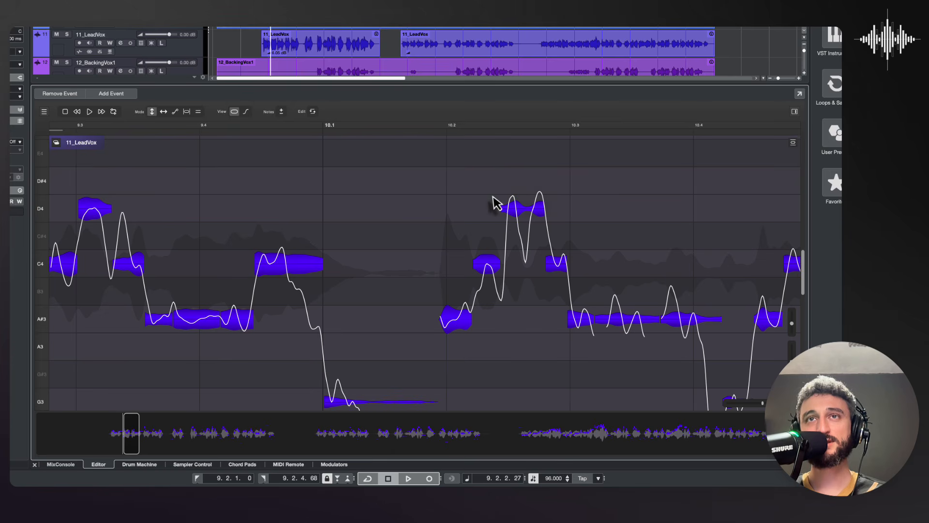
{"action": "left_click_drag", "start_coordinate": [486, 191], "coordinate": [562, 227]}
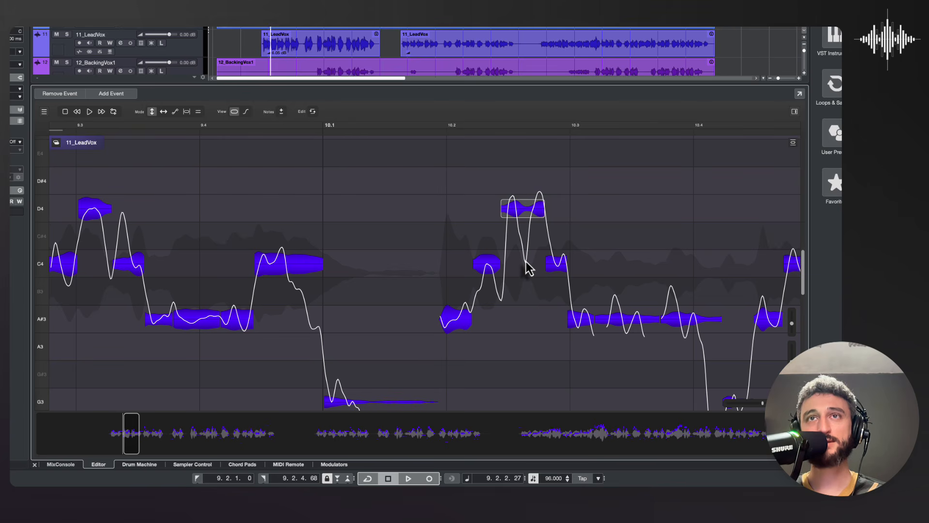
{"action": "left_click", "coordinate": [526, 210]}
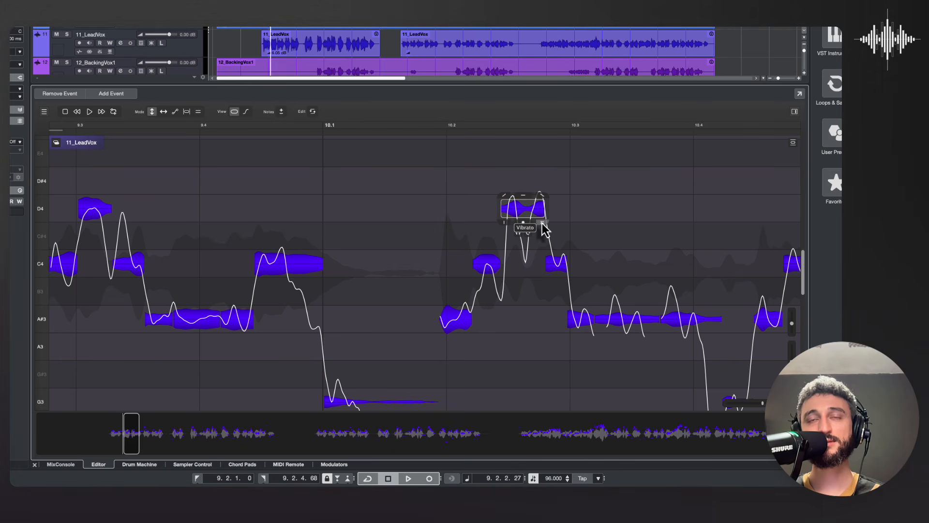
{"action": "left_click_drag", "start_coordinate": [542, 223], "coordinate": [542, 254]}
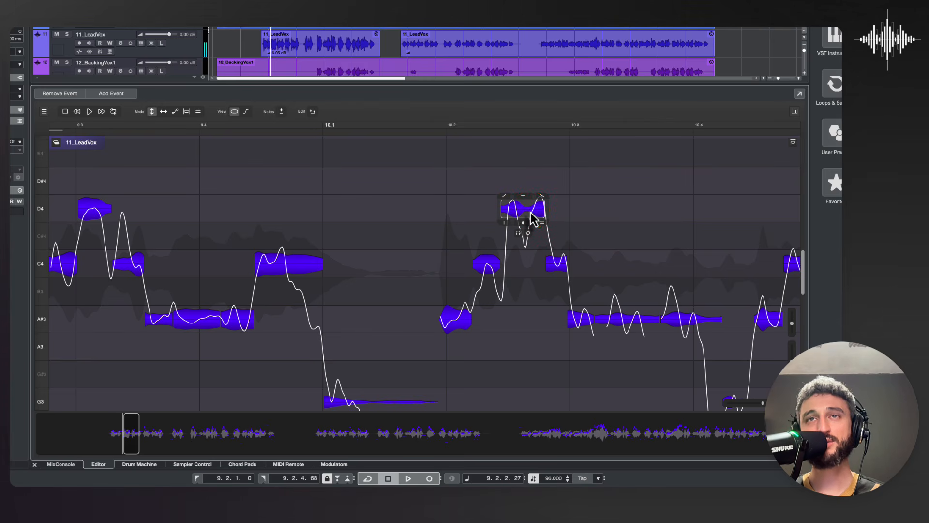
{"action": "left_click_drag", "start_coordinate": [531, 214], "coordinate": [530, 224]}
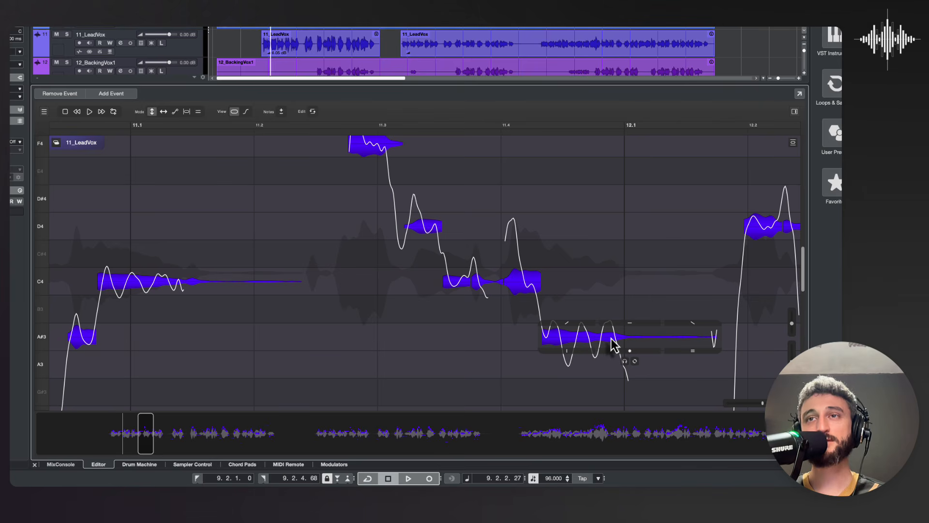
Step: Reduce the vibrato of the long A#3 note leading into bar 12 to 44 %
{"action": "left_click_drag", "start_coordinate": [693, 351], "coordinate": [692, 422]}
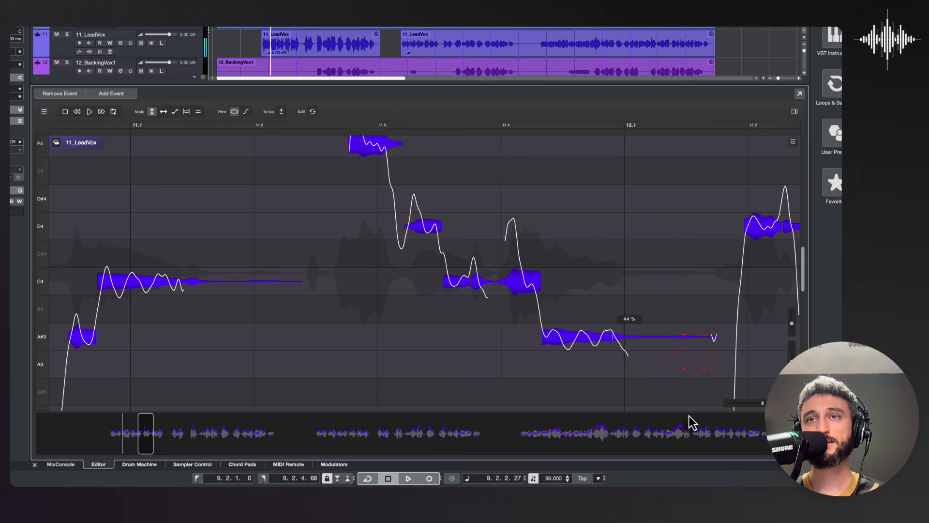
{"action": "left_click", "coordinate": [584, 338]}
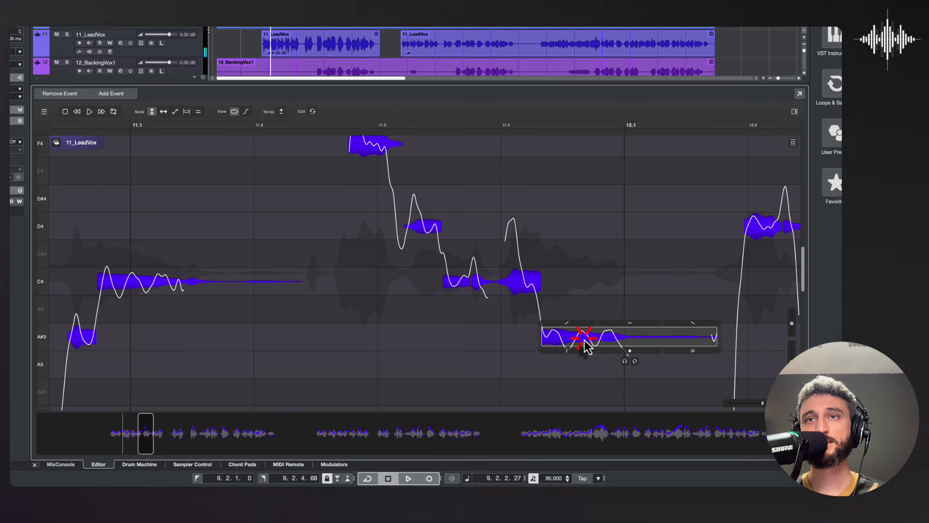
Step: Switch to Timing Mode at bar 8, cycle through the three modes after it and return to Timing Mode
{"action": "scroll", "coordinate": [511, 242], "scroll_direction": "up", "scroll_amount": 2}
{"action": "scroll", "coordinate": [511, 242], "scroll_direction": "left", "scroll_amount": 1}
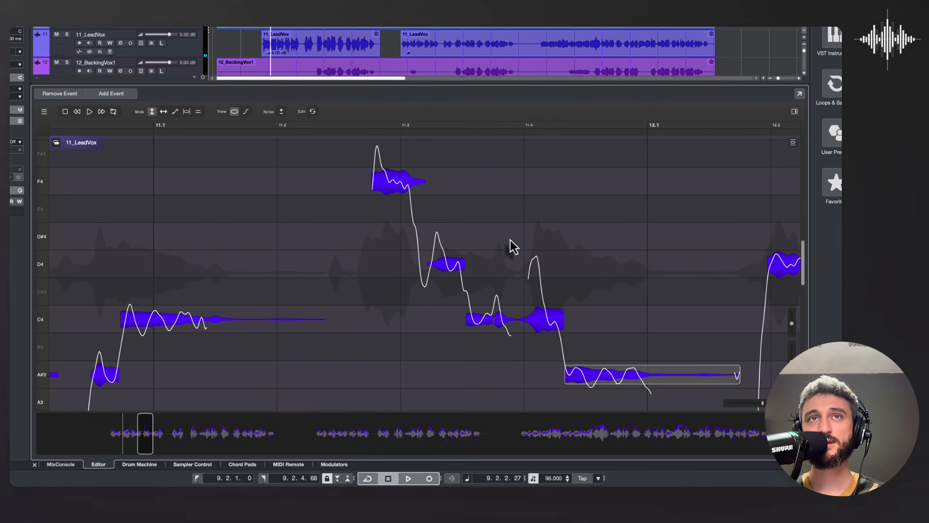
{"action": "scroll", "coordinate": [513, 247], "scroll_direction": "left", "scroll_amount": 10}
{"action": "scroll", "coordinate": [513, 247], "scroll_direction": "down", "scroll_amount": 2}
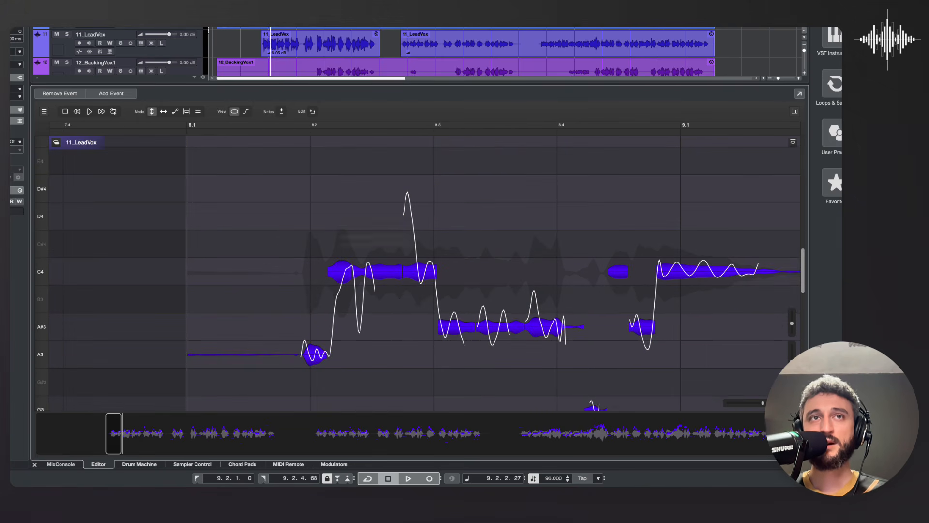
{"action": "left_click", "coordinate": [164, 117]}
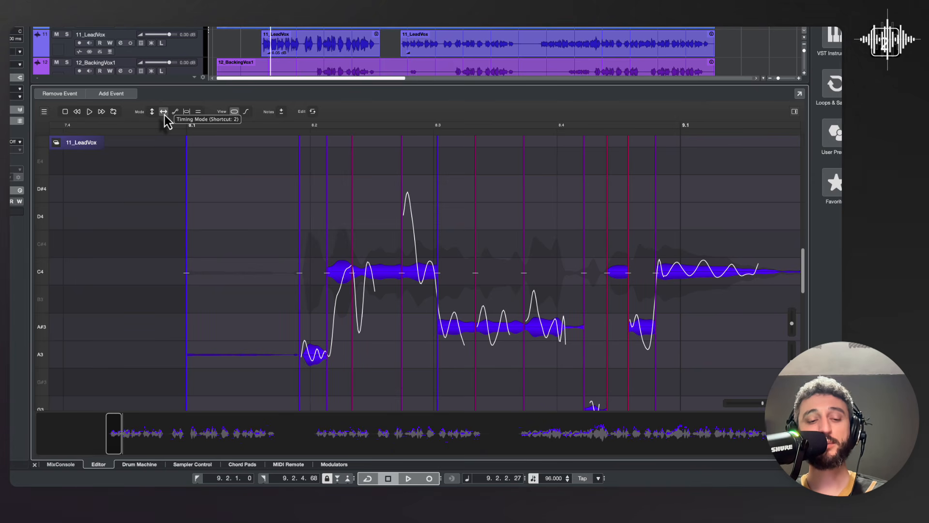
{"action": "key", "text": "3"}
{"action": "key", "text": "4"}
{"action": "key", "text": "5"}
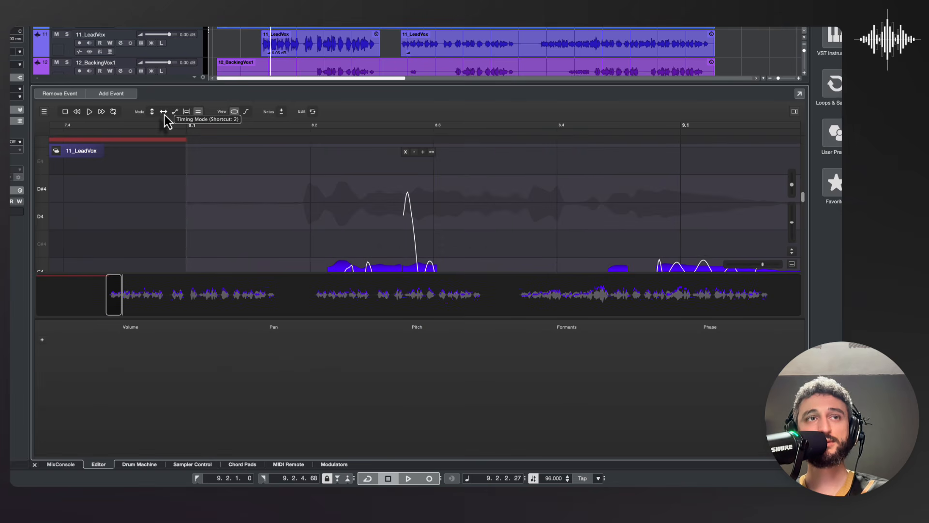
{"action": "key", "text": "2"}
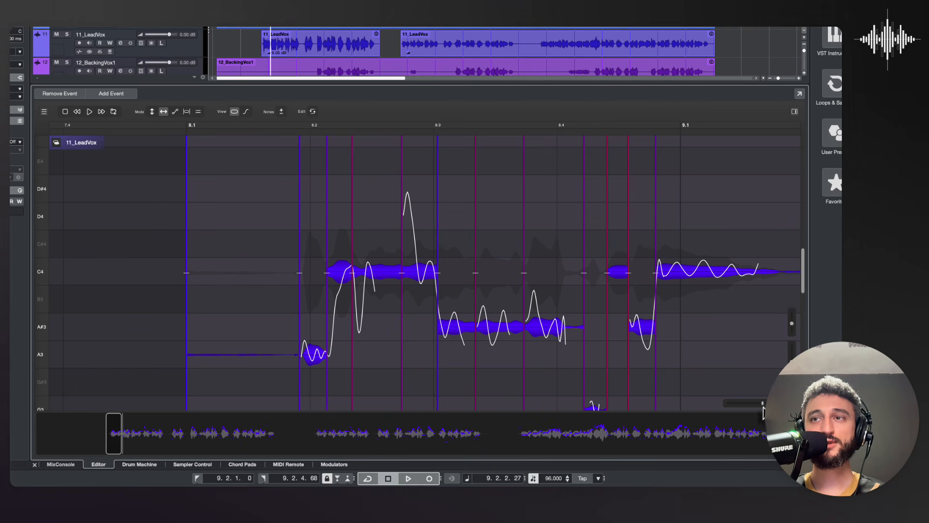
Step: Try moving the timing markers before beat 8.2 and after beat 8.3 later with all following notes shifting along, and undo both moves
{"action": "left_click_drag", "start_coordinate": [763, 407], "coordinate": [773, 407]}
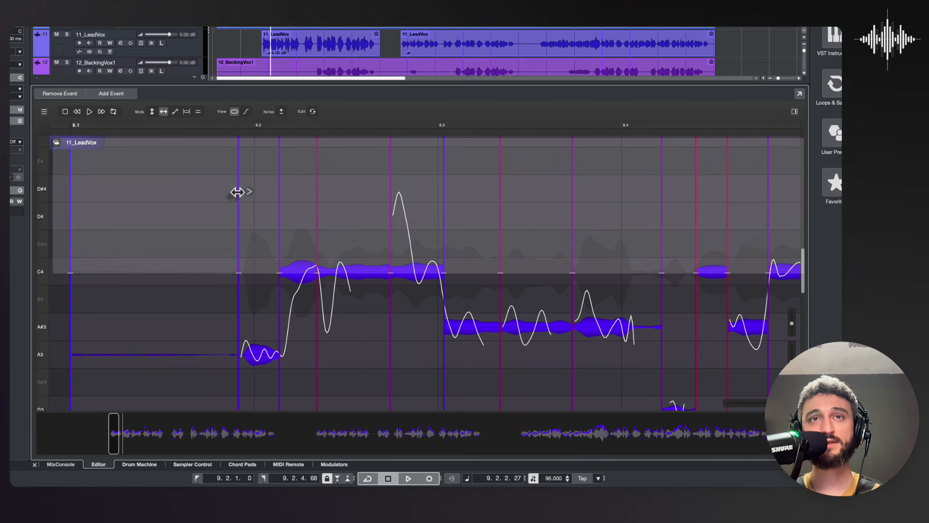
{"action": "left_click_drag", "start_coordinate": [237, 192], "coordinate": [248, 195]}
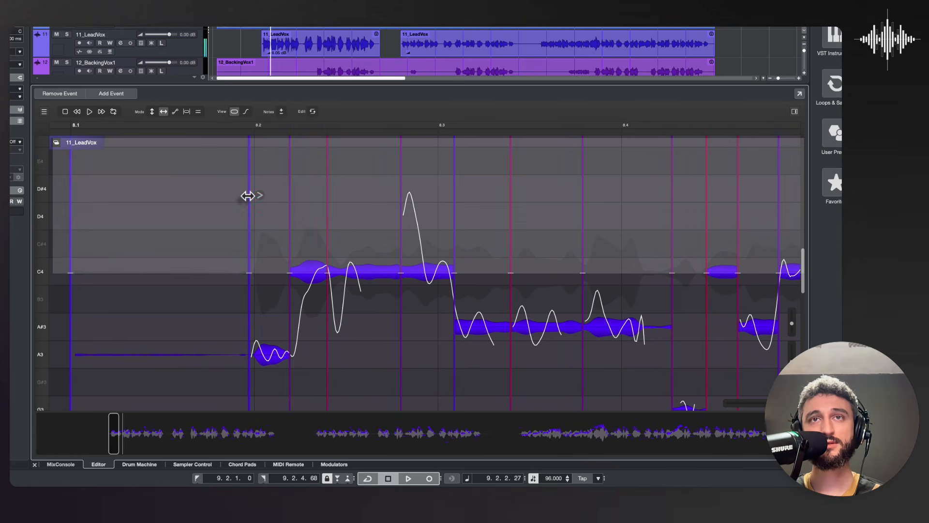
{"action": "left_click_drag", "start_coordinate": [510, 191], "coordinate": [579, 193]}
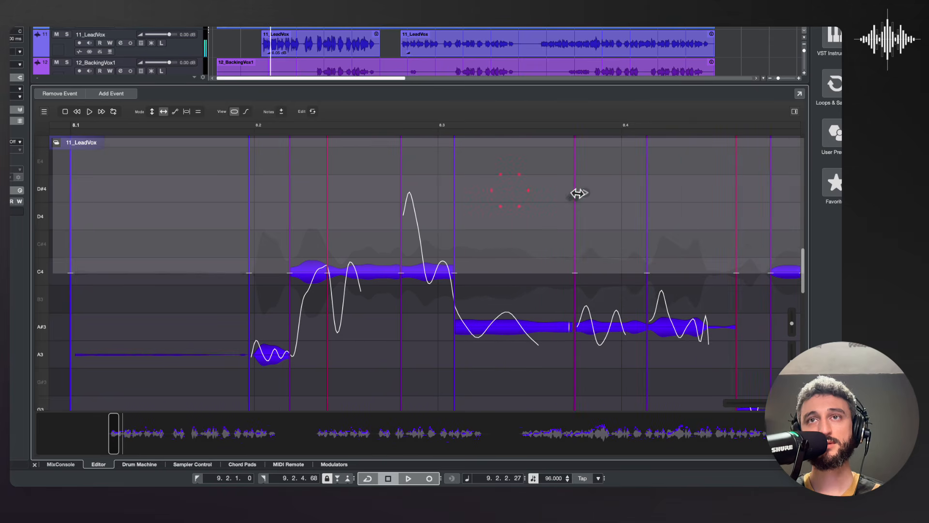
{"action": "key", "text": "ctrl+z"}
{"action": "key", "text": "ctrl+z"}
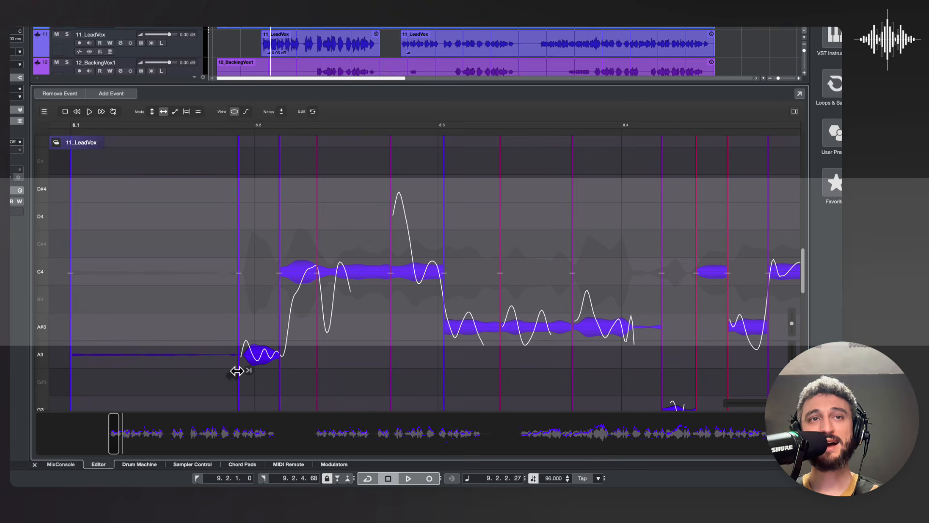
Step: Delay the start of the short A3 note toward beat 8.2 without shifting the later phrase, and set the time grid to 1/16
{"action": "left_click_drag", "start_coordinate": [236, 370], "coordinate": [323, 375]}
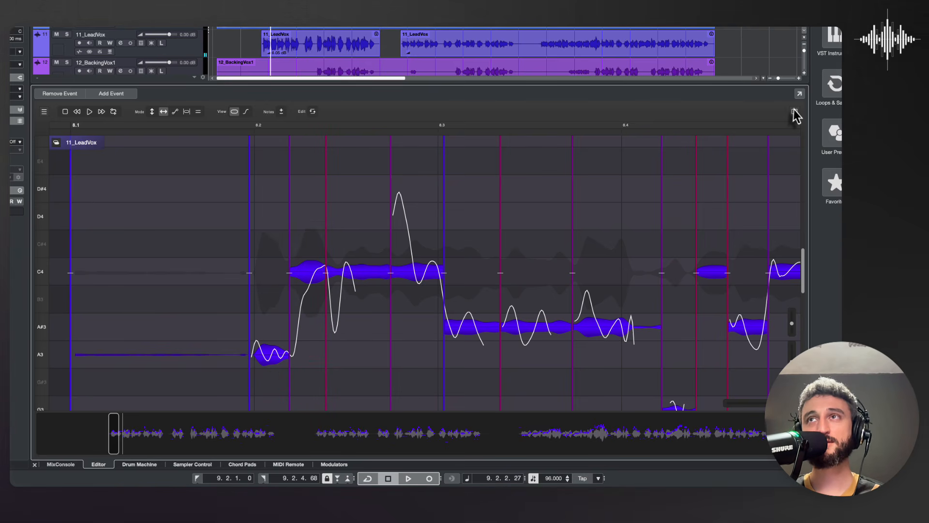
{"action": "left_click", "coordinate": [794, 112]}
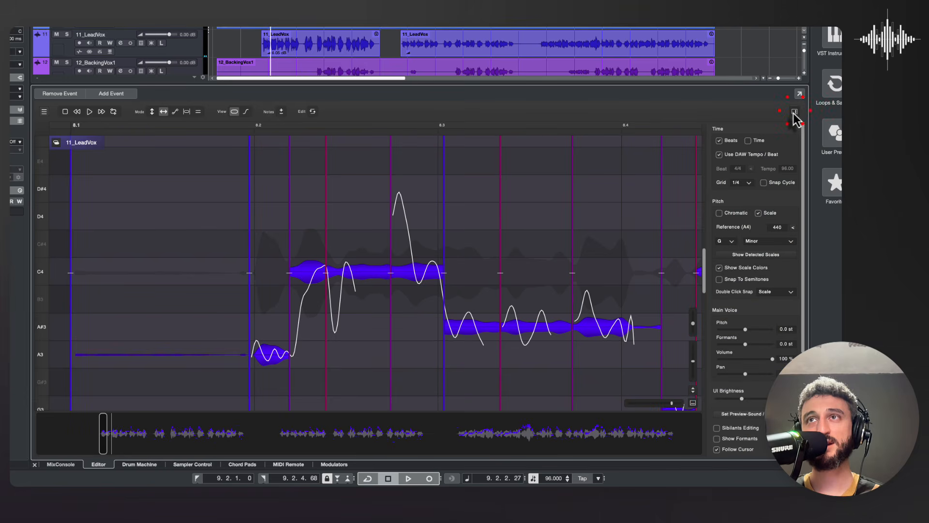
{"action": "left_click", "coordinate": [742, 204]}
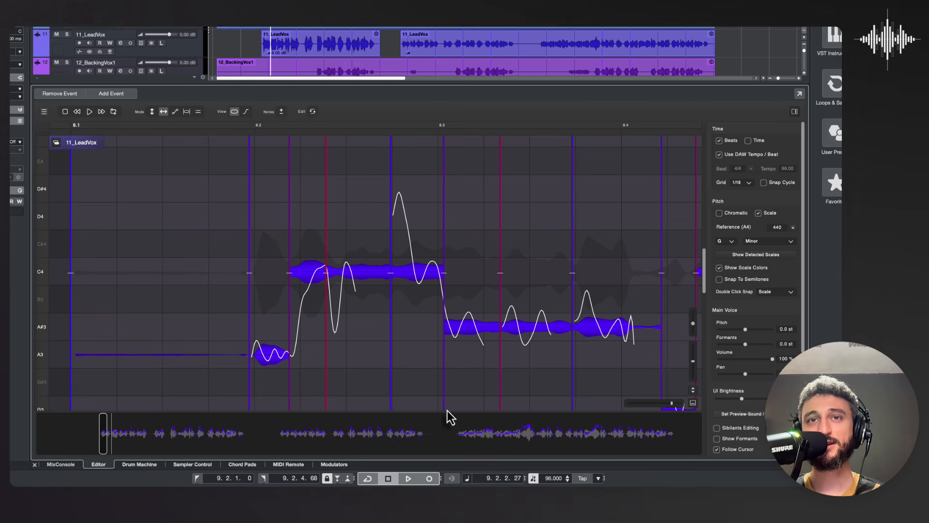
Step: Align the start of the A#3 note with beat 8.3 and nudge the timing marker before beat 8.4 slightly later
{"action": "left_click_drag", "start_coordinate": [444, 403], "coordinate": [438, 405]}
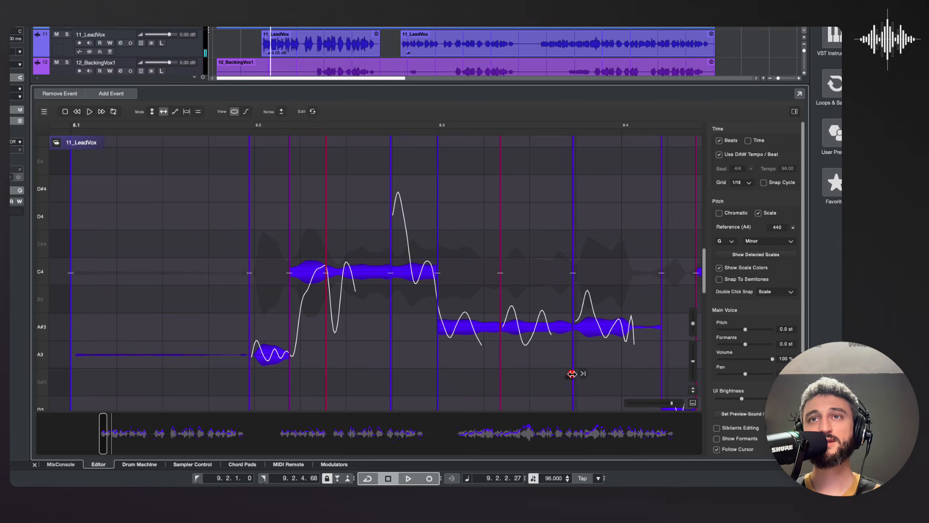
{"action": "left_click_drag", "start_coordinate": [573, 373], "coordinate": [573, 374]}
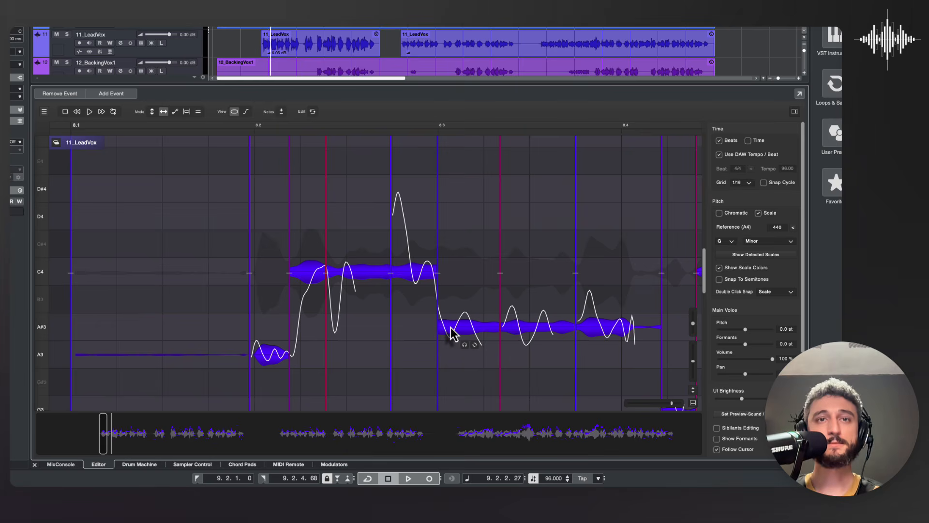
Step: Switch to the pitch curve editing mode and examine the vocal's pitch curves from bar 8 through bar 10
{"action": "scroll", "coordinate": [451, 333], "scroll_direction": "right", "scroll_amount": 5}
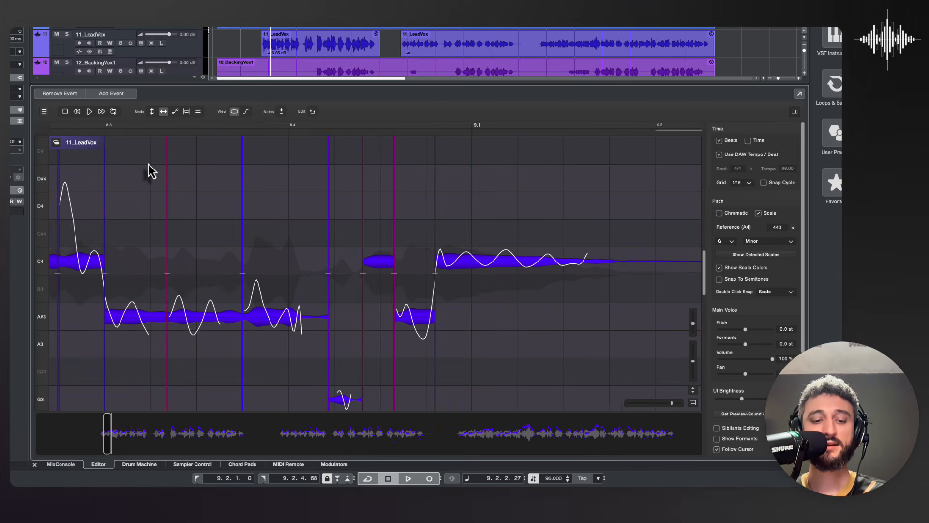
{"action": "key", "text": "3"}
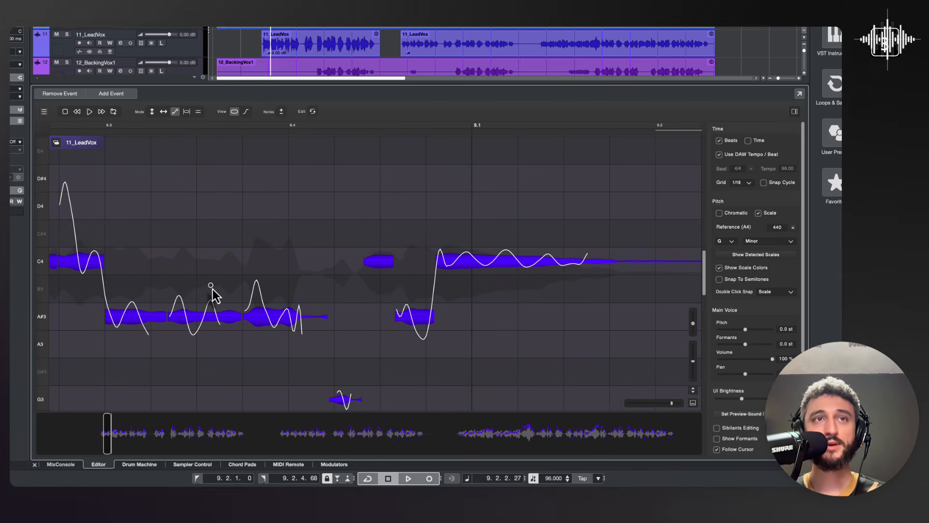
{"action": "scroll", "coordinate": [212, 293], "scroll_direction": "left", "scroll_amount": 3}
{"action": "scroll", "coordinate": [212, 293], "scroll_direction": "down", "scroll_amount": 1}
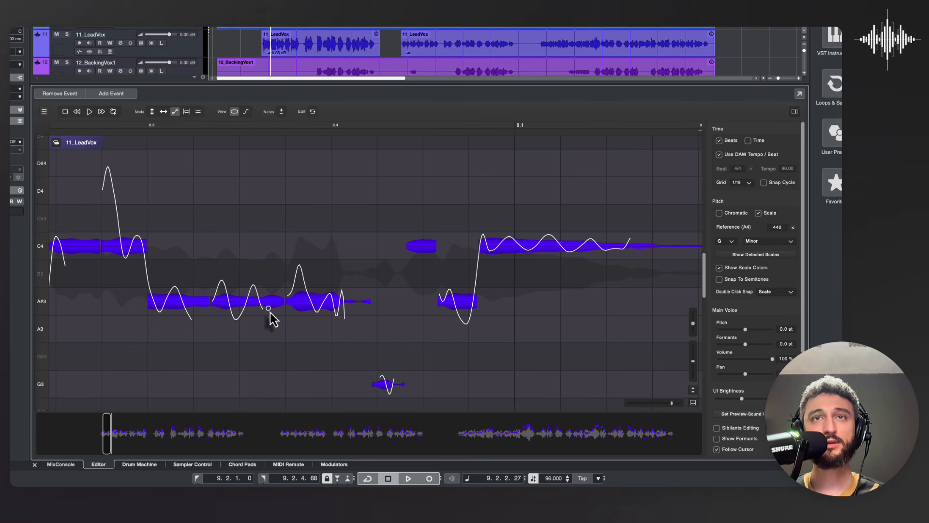
{"action": "scroll", "coordinate": [268, 314], "scroll_direction": "right", "scroll_amount": 15}
{"action": "scroll", "coordinate": [534, 305], "scroll_direction": "up", "scroll_amount": 1}
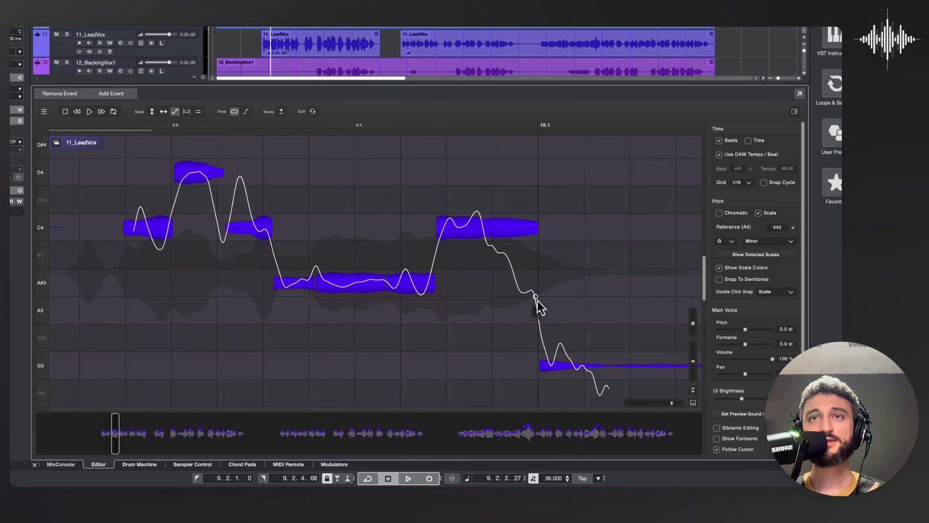
{"action": "scroll", "coordinate": [537, 305], "scroll_direction": "right", "scroll_amount": 15}
{"action": "scroll", "coordinate": [537, 305], "scroll_direction": "up", "scroll_amount": 2}
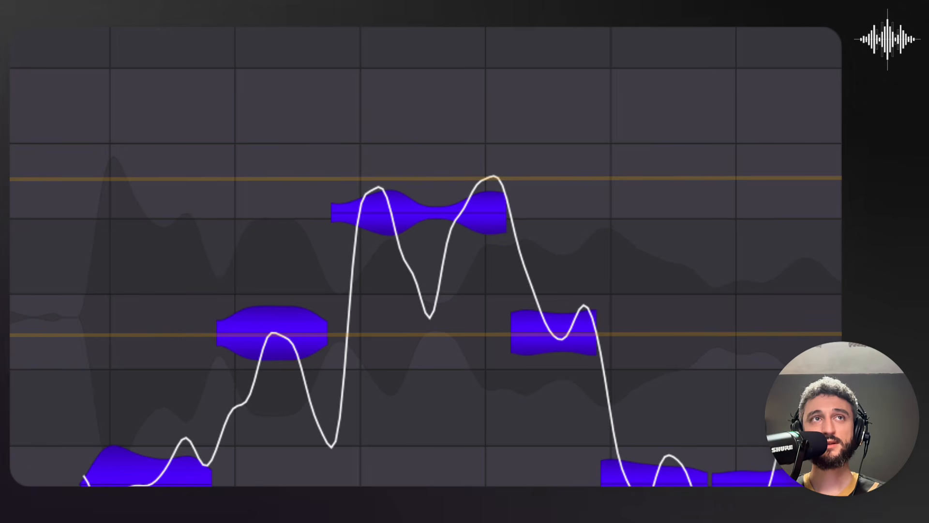
Step: Snap the D4 note between beats 10.2 and 10.3 to its scale pitch and increase its vibrato
{"action": "double_click", "coordinate": [448, 222]}
{"action": "left_click", "coordinate": [500, 221]}
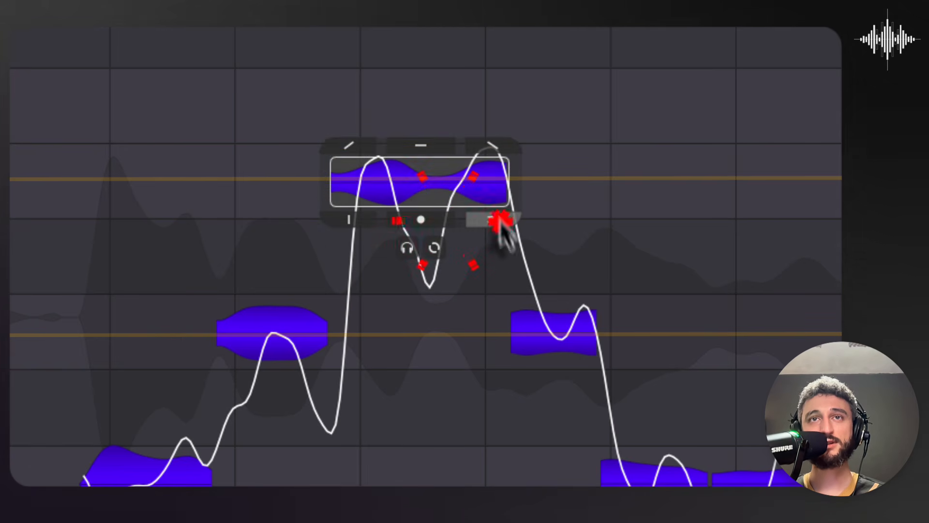
{"action": "left_click_drag", "start_coordinate": [500, 222], "coordinate": [510, 142]}
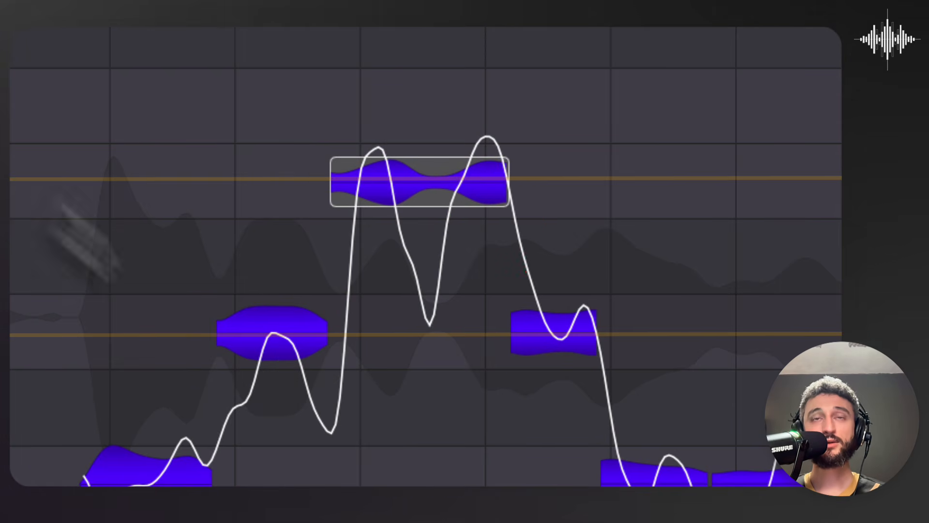
Step: Redraw the pitch curve of the D4 note between beats 10.2 and 10.3, lowering both peaks toward D4, and make the changes permanent
{"action": "mouse_move", "coordinate": [414, 224]}
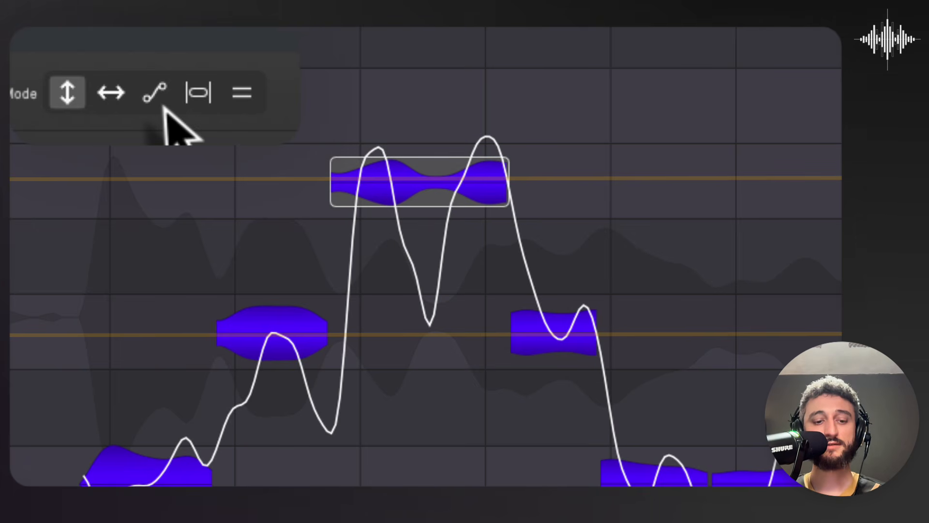
{"action": "left_click", "coordinate": [157, 97]}
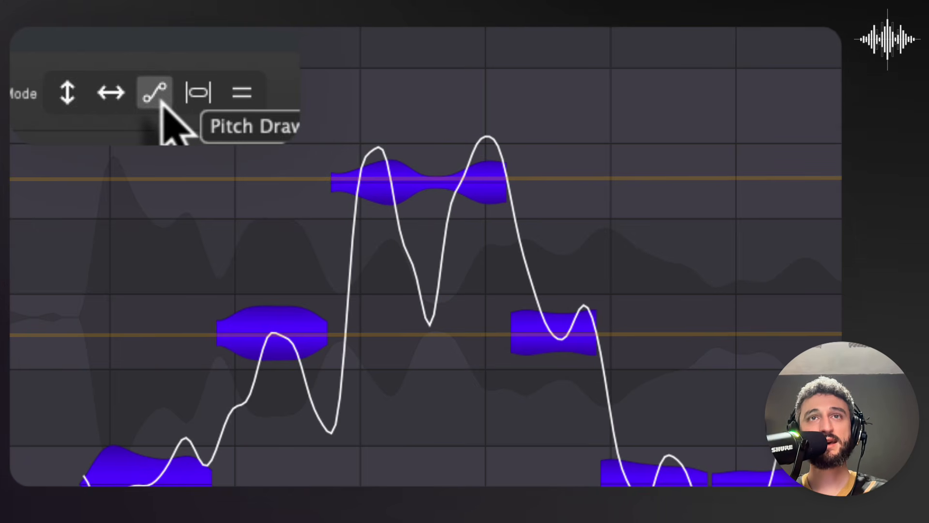
{"action": "left_click", "coordinate": [353, 202]}
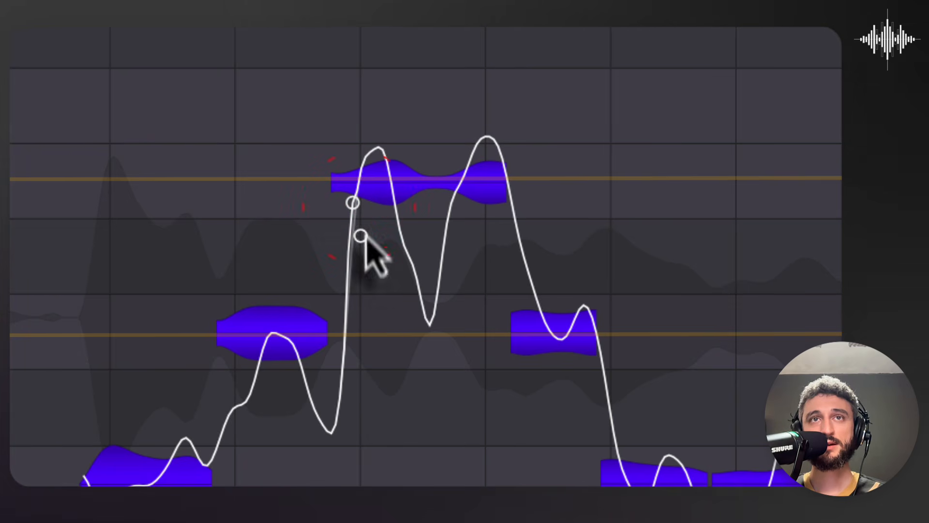
{"action": "left_click", "coordinate": [375, 189]}
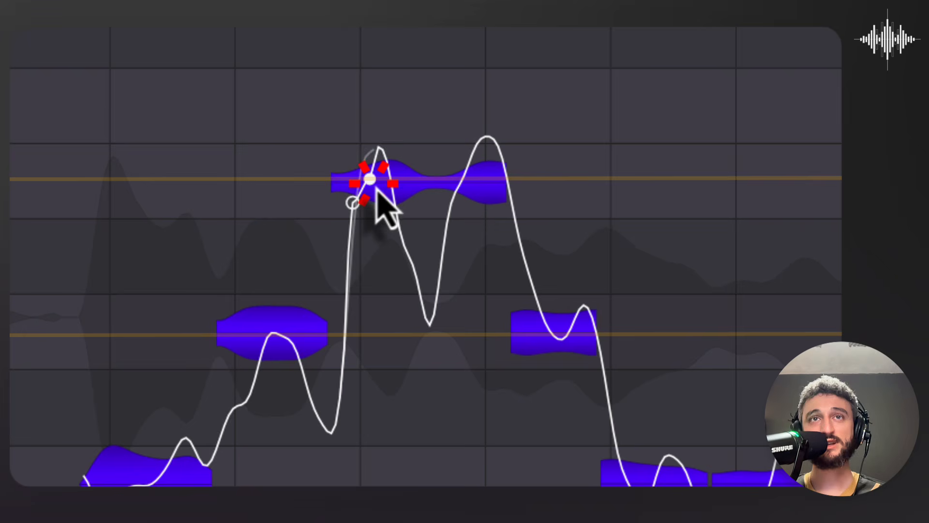
{"action": "left_click", "coordinate": [396, 213]}
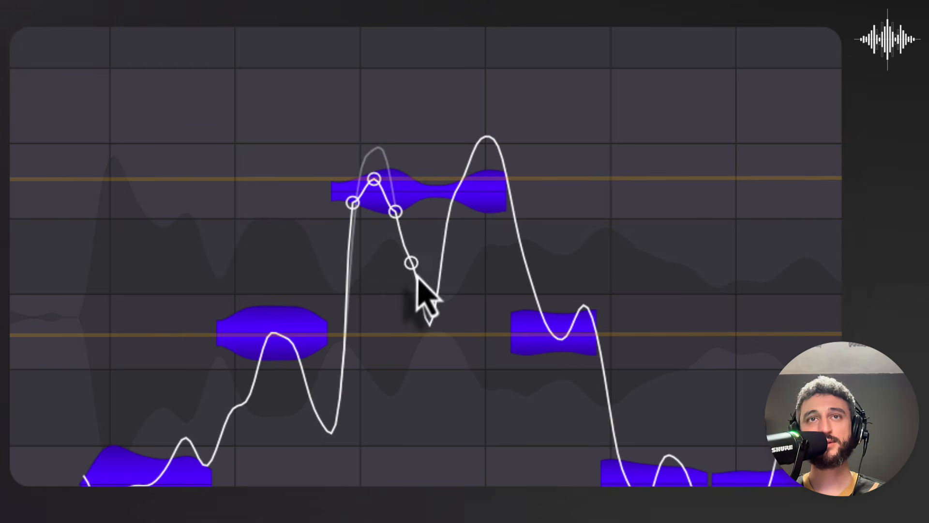
{"action": "left_click", "coordinate": [432, 333]}
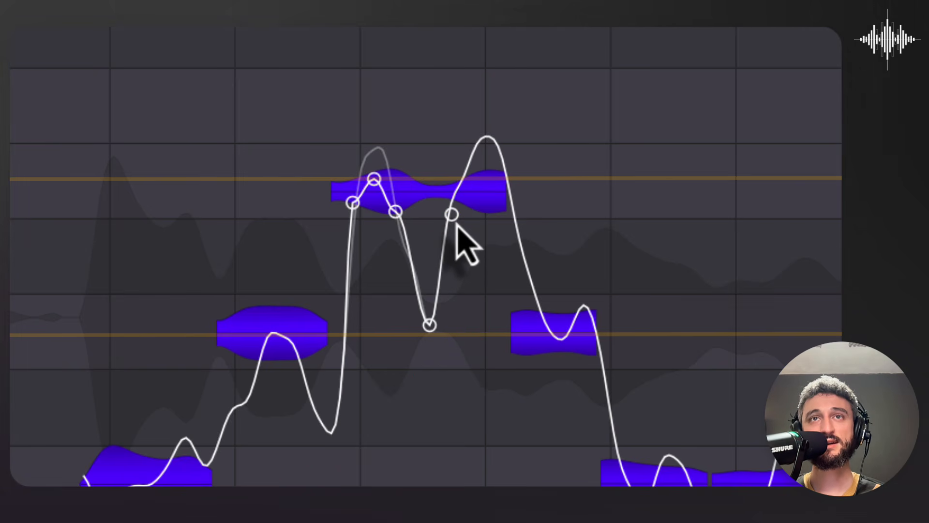
{"action": "left_click", "coordinate": [457, 220]}
{"action": "left_click", "coordinate": [489, 190]}
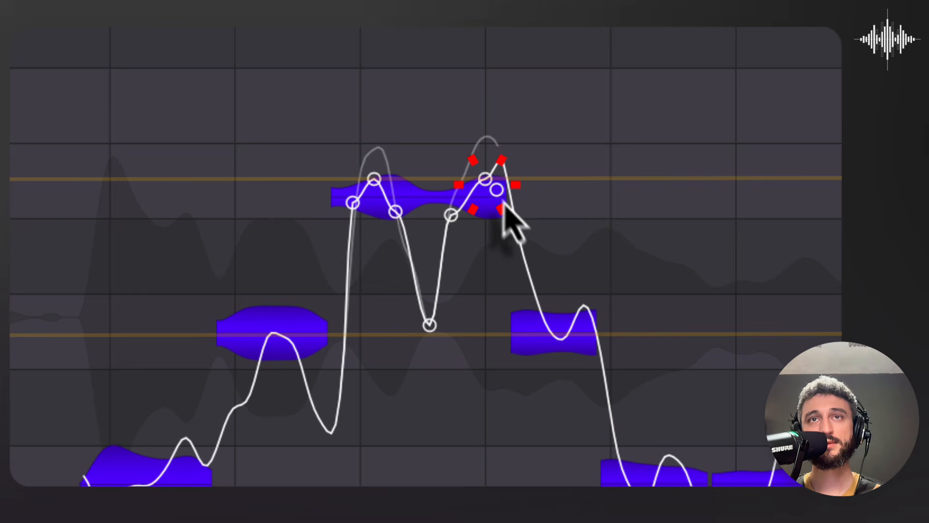
{"action": "left_click", "coordinate": [515, 220]}
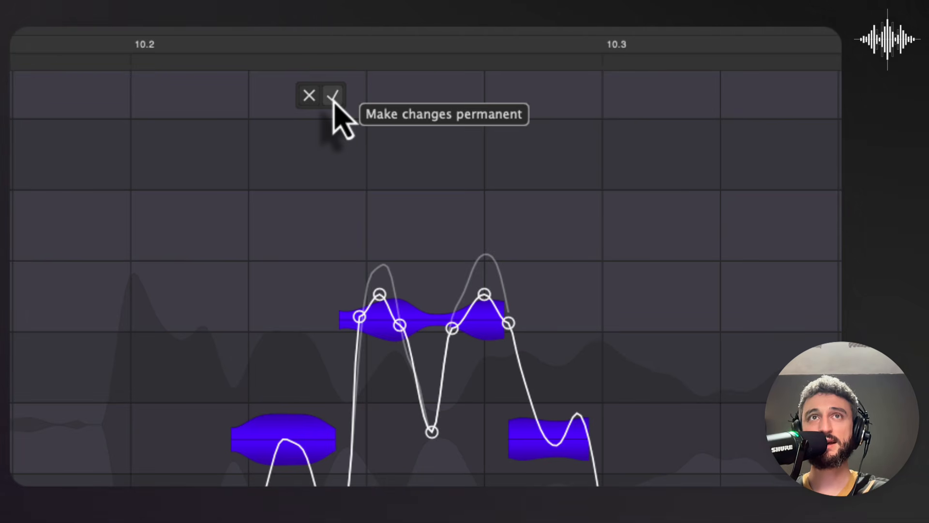
{"action": "left_click", "coordinate": [333, 96]}
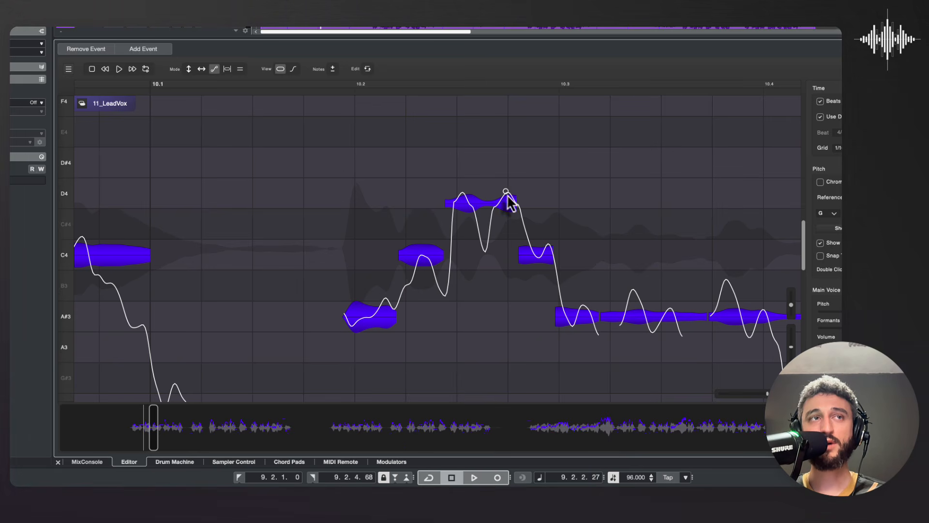
Step: Play back the redrawn D4 phrase twice, starting just before beat 10.2
{"action": "left_click", "coordinate": [351, 87]}
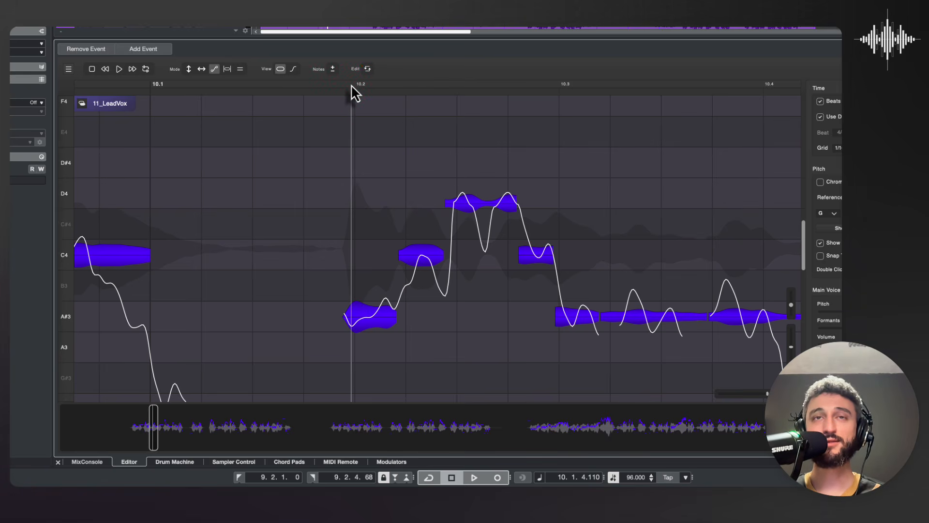
{"action": "key", "text": "space"}
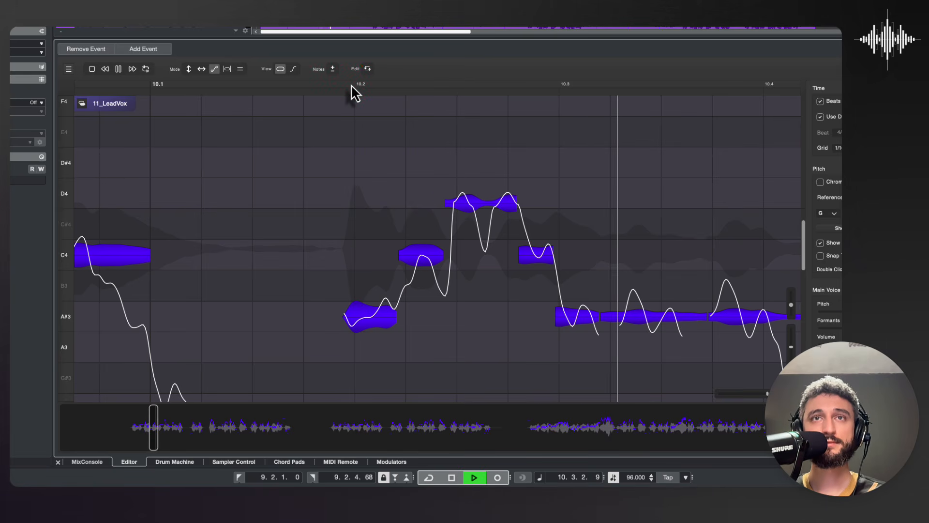
{"action": "key", "text": "space"}
{"action": "left_click", "coordinate": [267, 87]}
{"action": "key", "text": "space"}
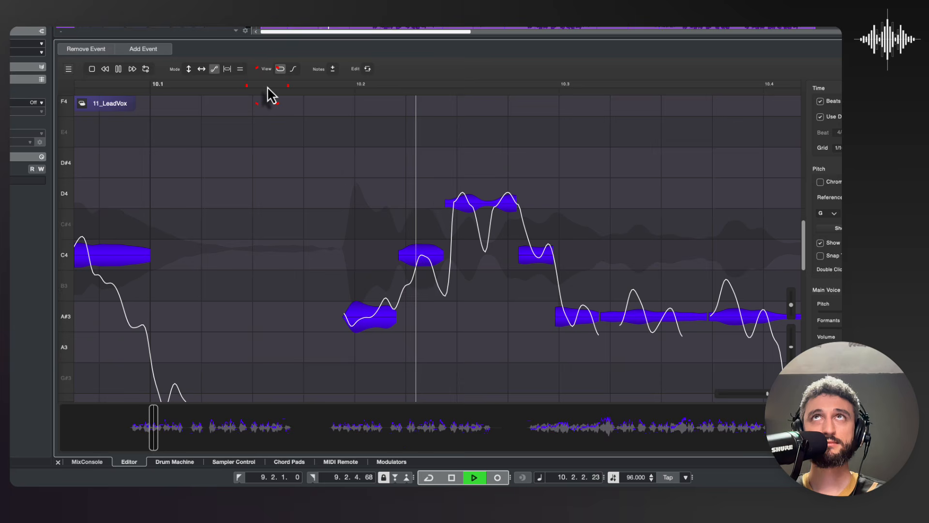
{"action": "key", "text": "space"}
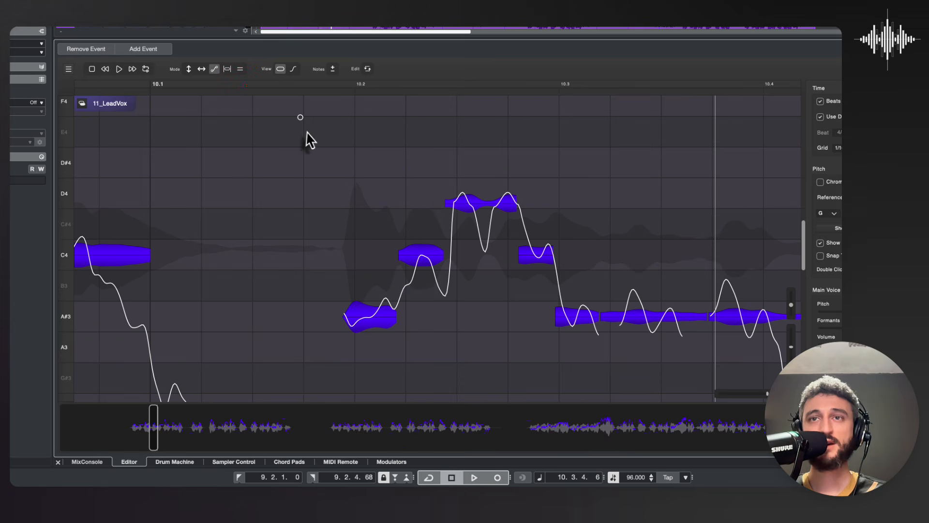
Step: Deepen the pitch dip between the C4 and D4 notes after beat 10.2 to A#3, apply it, and play the phrase back
{"action": "left_click", "coordinate": [435, 278]}
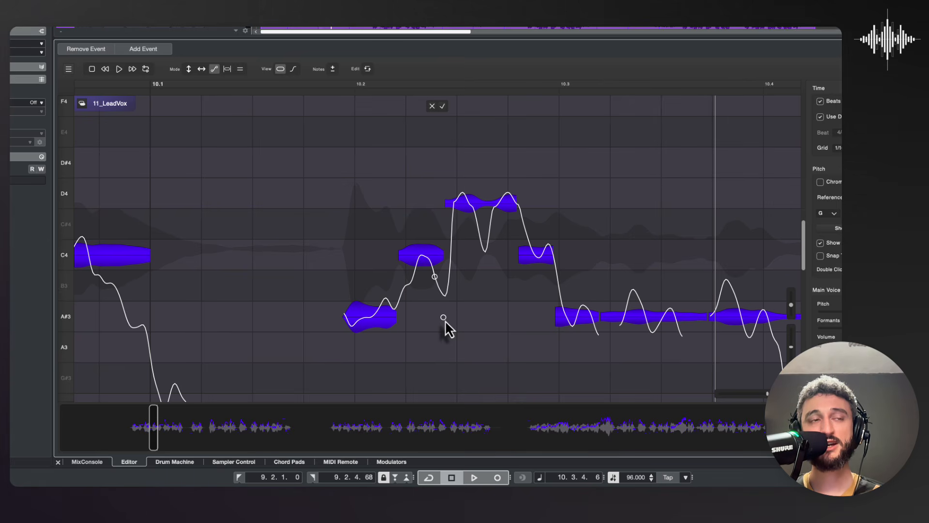
{"action": "left_click", "coordinate": [443, 318]}
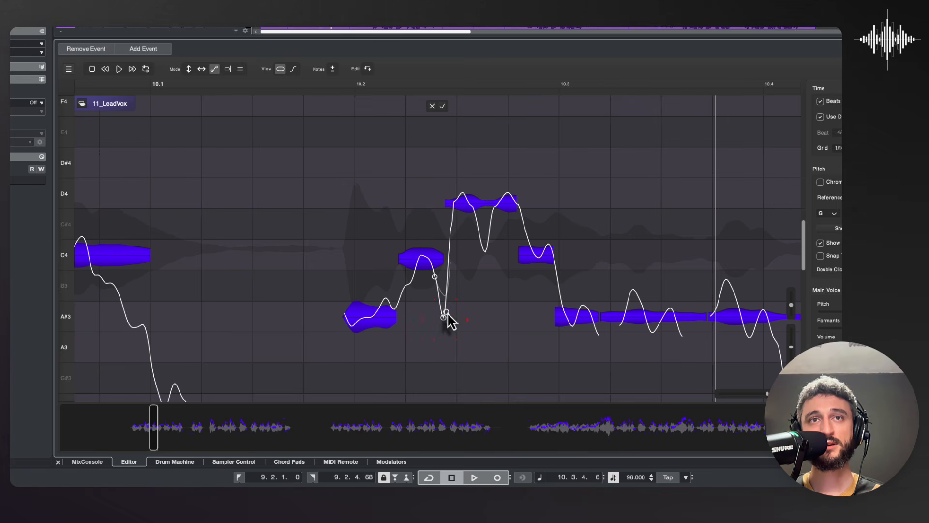
{"action": "left_click", "coordinate": [450, 252]}
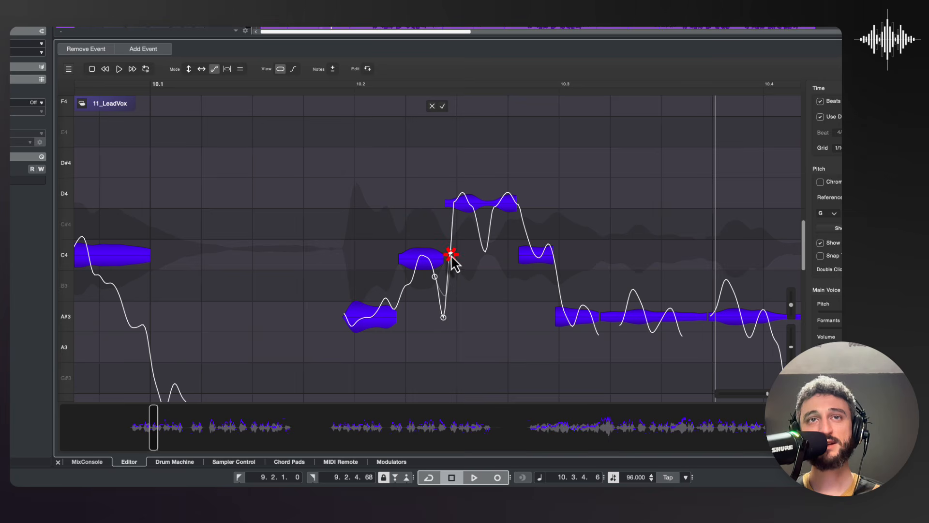
{"action": "left_click", "coordinate": [442, 105]}
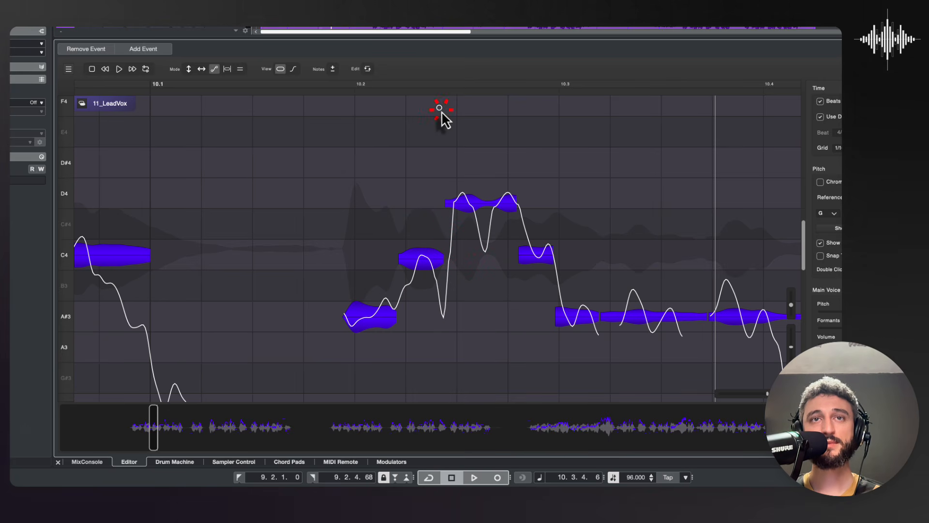
{"action": "left_click", "coordinate": [276, 83]}
{"action": "key", "text": "space"}
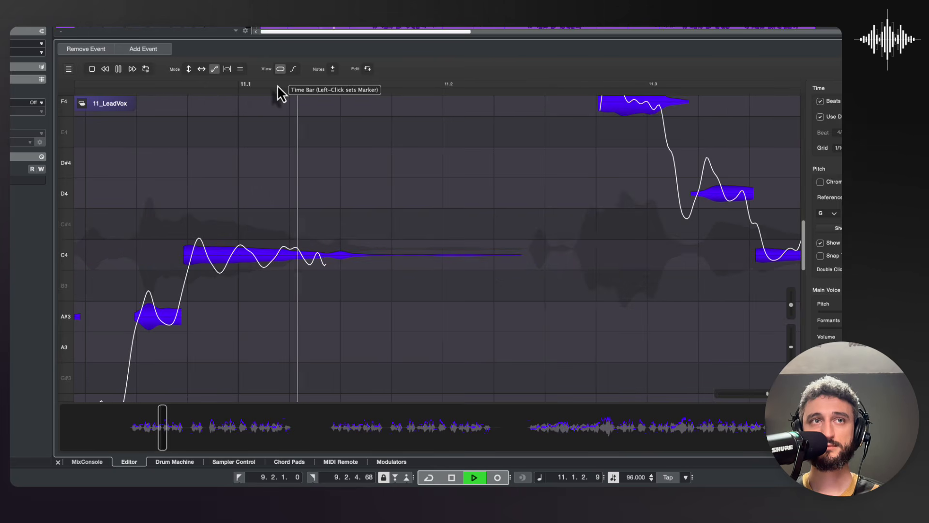
{"action": "key", "text": "space"}
Step: Lower the pitch peak on the A#3 note between beats 10.4 and 11.1, apply the curve, and play the phrase from beat 10.4
{"action": "left_click_drag", "start_coordinate": [153, 336], "coordinate": [260, 294]}
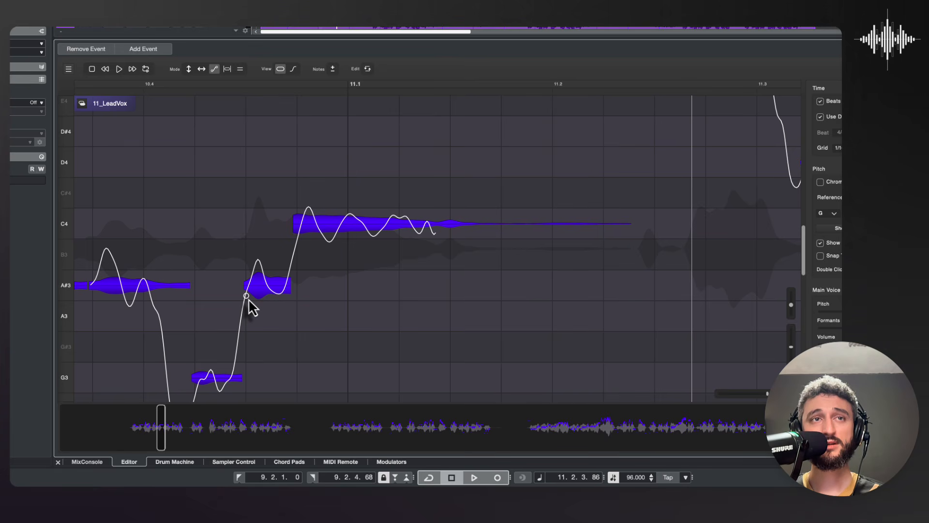
{"action": "left_click_drag", "start_coordinate": [245, 304], "coordinate": [261, 288]}
{"action": "left_click", "coordinate": [270, 290]}
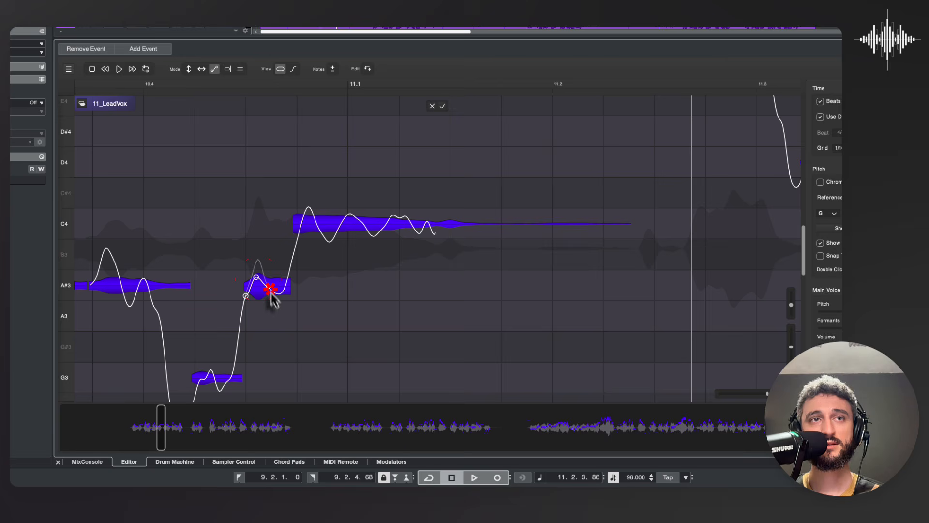
{"action": "key", "text": "Return"}
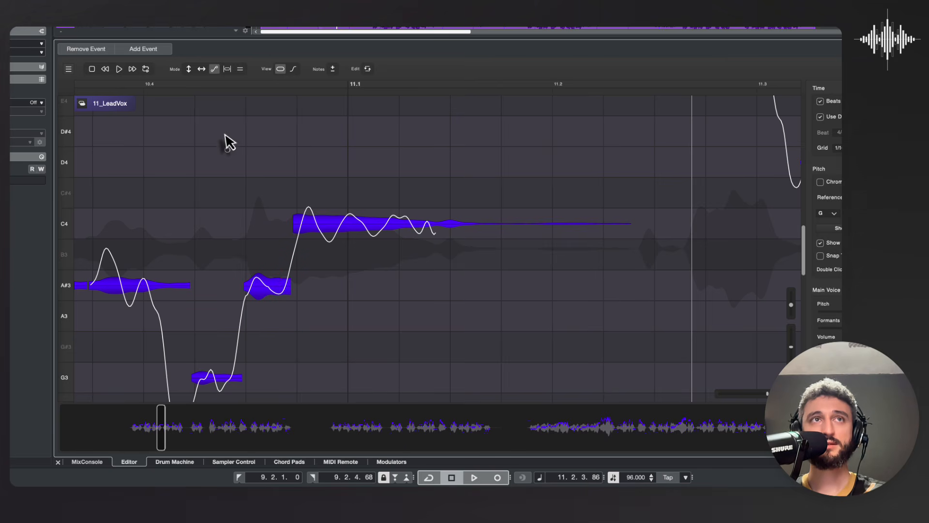
{"action": "left_click", "coordinate": [153, 86]}
{"action": "key", "text": "space"}
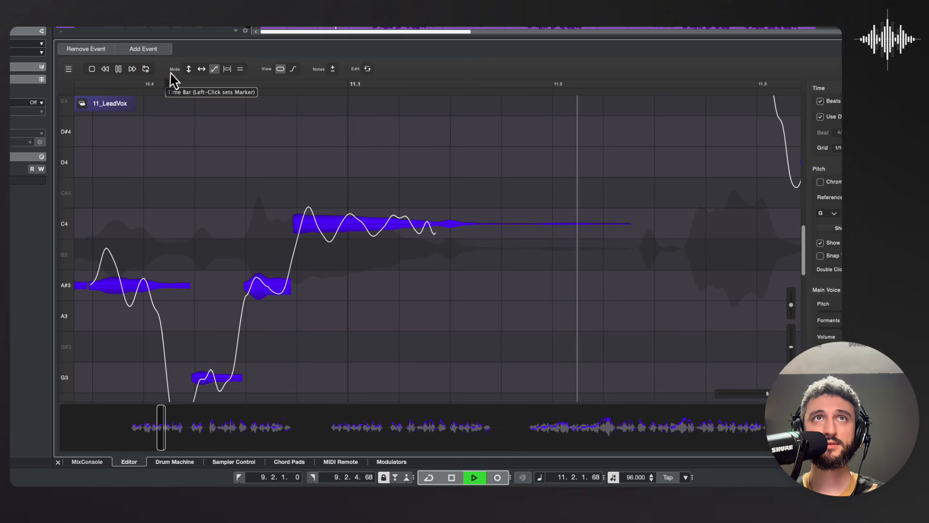
{"action": "key", "text": "space"}
Step: Audition the phrase before beat 11.3, flatten the opening pitch spike of the F4 note, and play the result from after beat 11.2
{"action": "scroll", "coordinate": [237, 196], "scroll_direction": "left", "scroll_amount": 10}
{"action": "scroll", "coordinate": [237, 195], "scroll_direction": "up", "scroll_amount": 5}
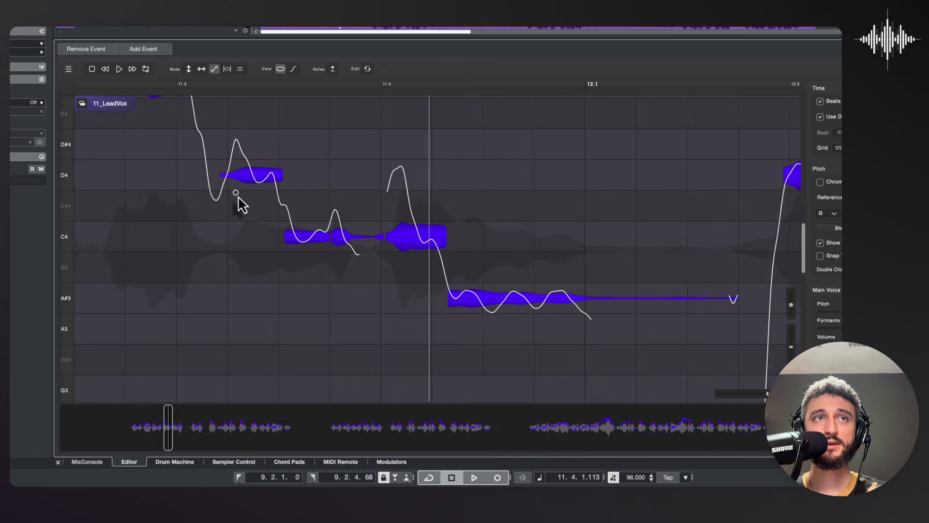
{"action": "scroll", "coordinate": [237, 195], "scroll_direction": "left", "scroll_amount": 2}
{"action": "scroll", "coordinate": [237, 195], "scroll_direction": "down", "scroll_amount": 1}
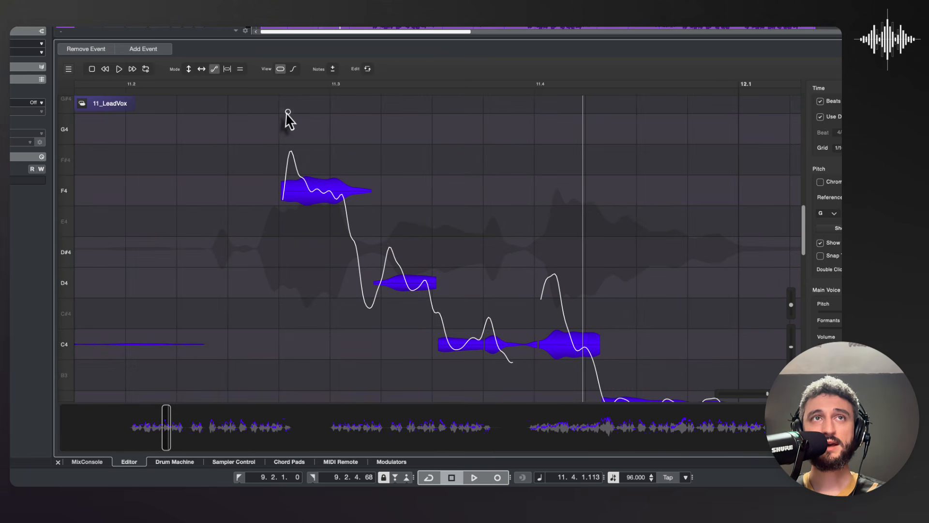
{"action": "left_click", "coordinate": [247, 85]}
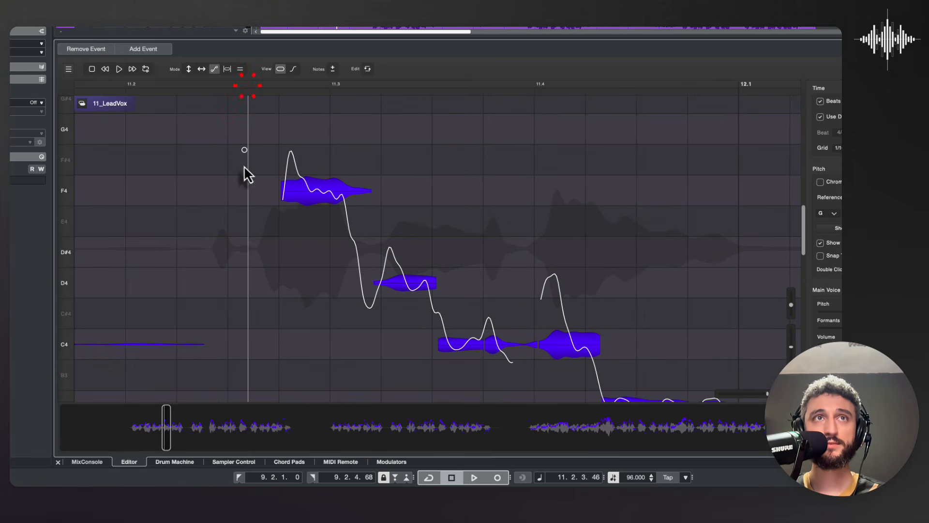
{"action": "key", "text": "space"}
{"action": "key", "text": "space"}
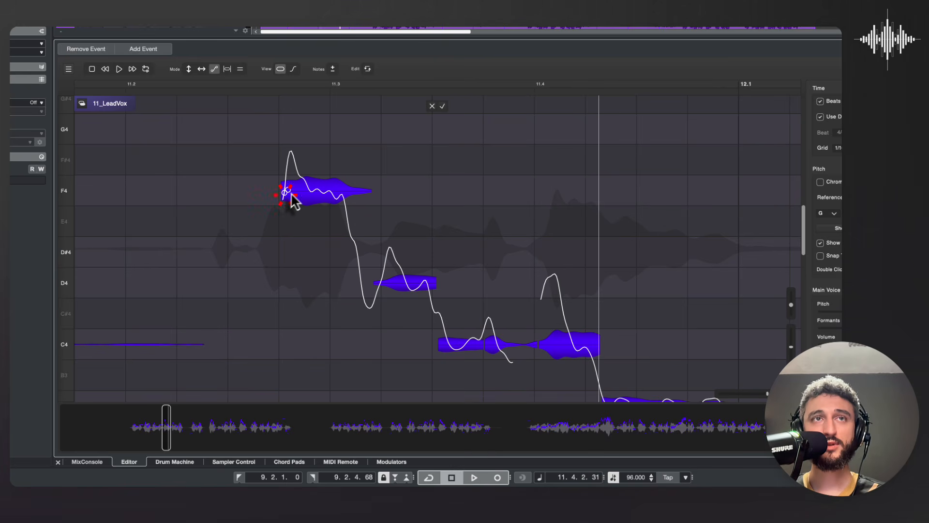
{"action": "left_click", "coordinate": [284, 194]}
{"action": "left_click", "coordinate": [298, 191]}
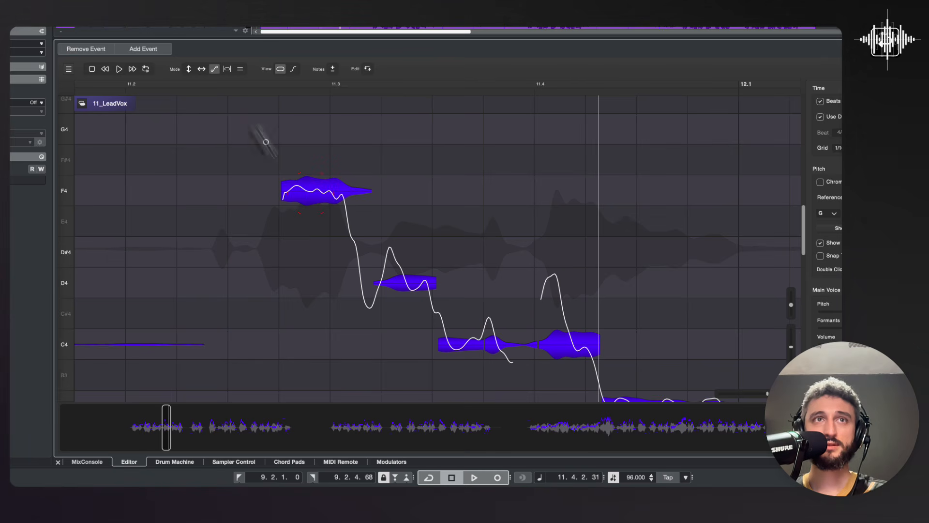
{"action": "left_click", "coordinate": [156, 86]}
{"action": "key", "text": "space"}
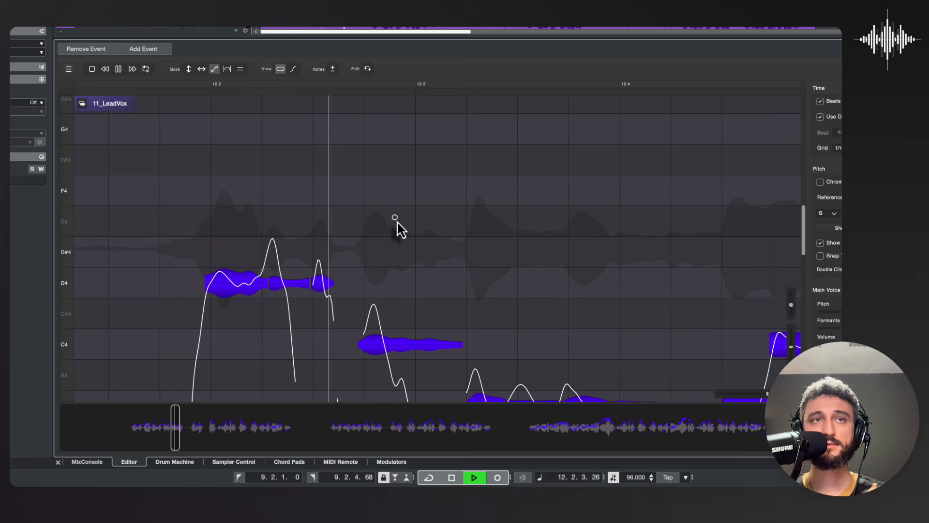
{"action": "key", "text": "space"}
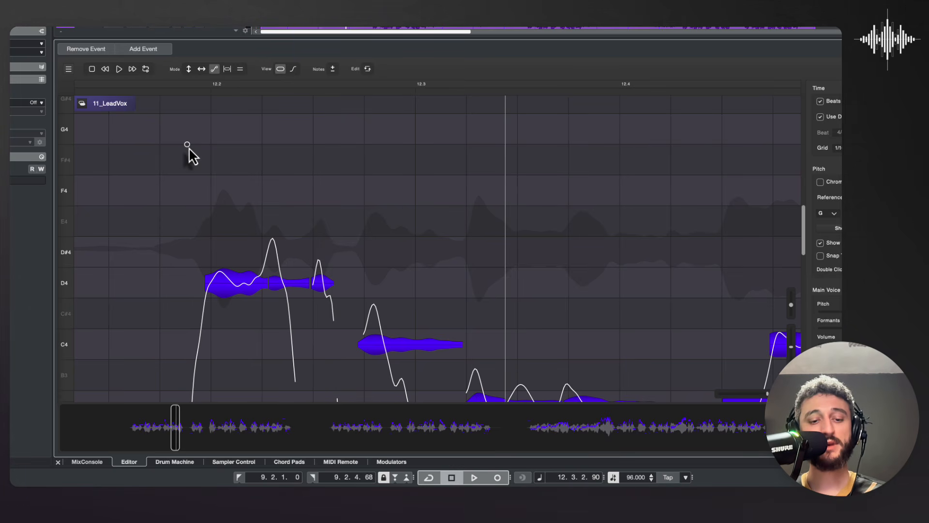
Step: Switch to the range editing mode and return to pitch mode to examine the per-note controls on the D4 note at beat 12.2
{"action": "left_click", "coordinate": [226, 72]}
{"action": "scroll", "coordinate": [227, 232], "scroll_direction": "down", "scroll_amount": 3}
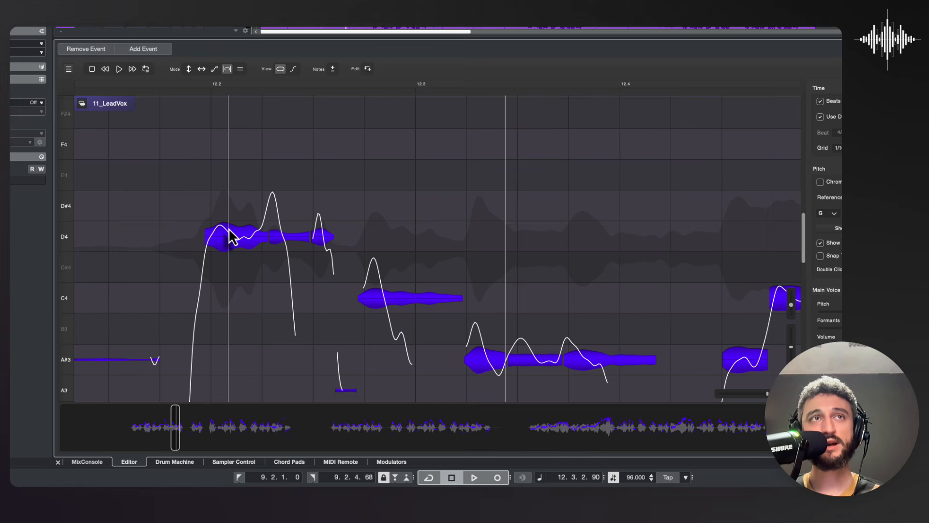
{"action": "left_click", "coordinate": [189, 70]}
{"action": "mouse_move", "coordinate": [243, 238]}
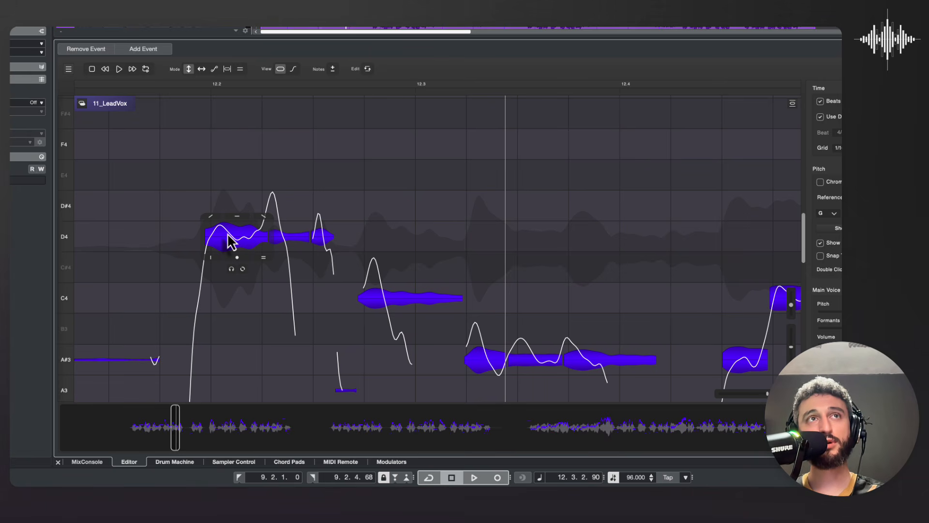
Step: In range editing mode, select the passage from midway between beats 12.2 and 12.3 to just past 12.4 and lower its pitch slightly
{"action": "left_click", "coordinate": [227, 70]}
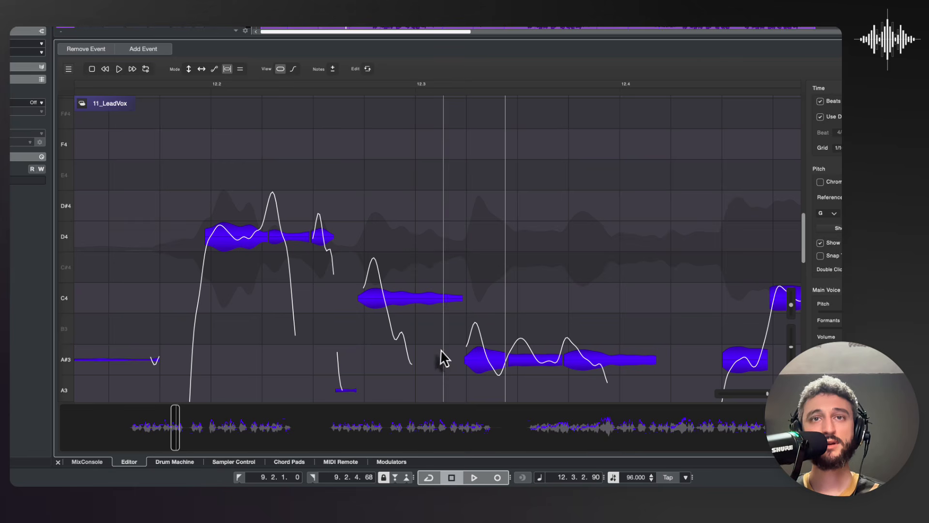
{"action": "left_click", "coordinate": [360, 233]}
{"action": "left_click_drag", "start_coordinate": [501, 361], "coordinate": [677, 392]}
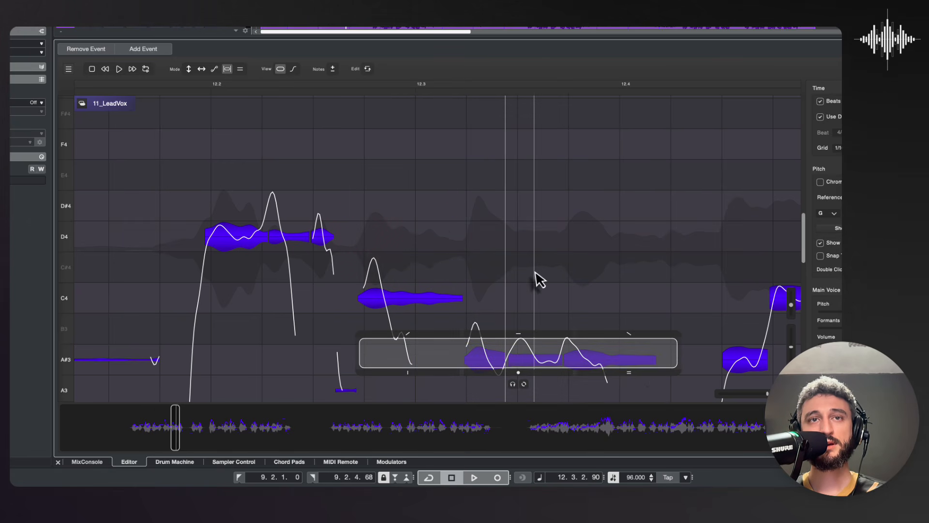
{"action": "scroll", "coordinate": [538, 274], "scroll_direction": "down", "scroll_amount": 3}
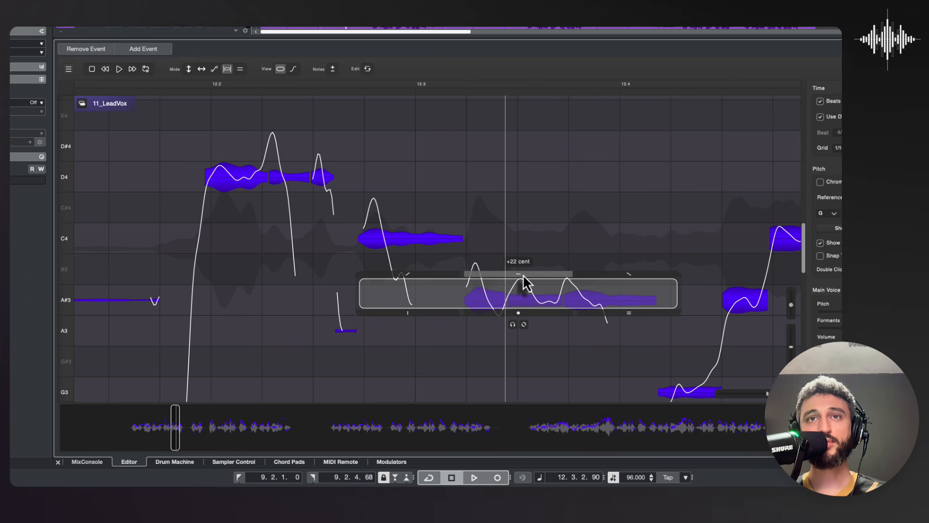
{"action": "left_click", "coordinate": [522, 269]}
{"action": "left_click_drag", "start_coordinate": [523, 269], "coordinate": [529, 290]}
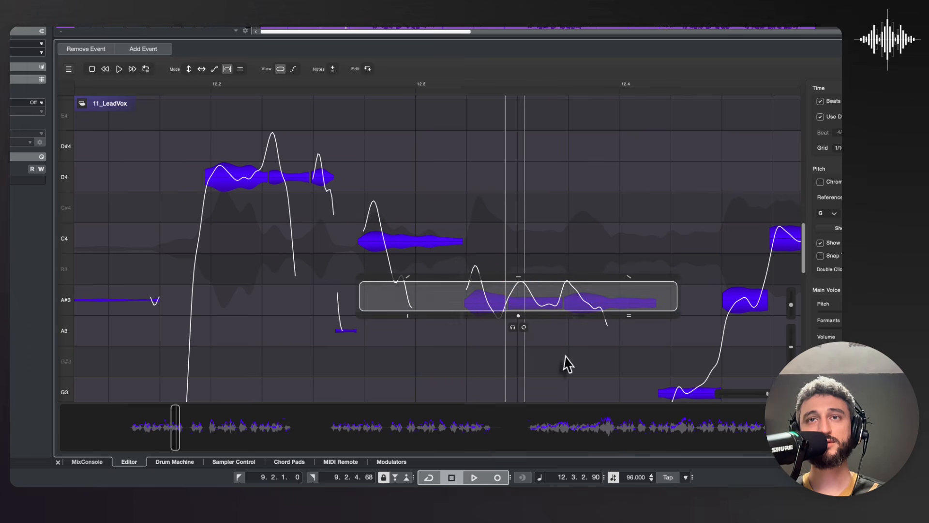
Step: Remove the vibrato from the selected range between beats 12.2 and 12.4, flattening its pitch curve, and play the phrase from just before beat 12.2
{"action": "left_click_drag", "start_coordinate": [629, 323], "coordinate": [629, 445]}
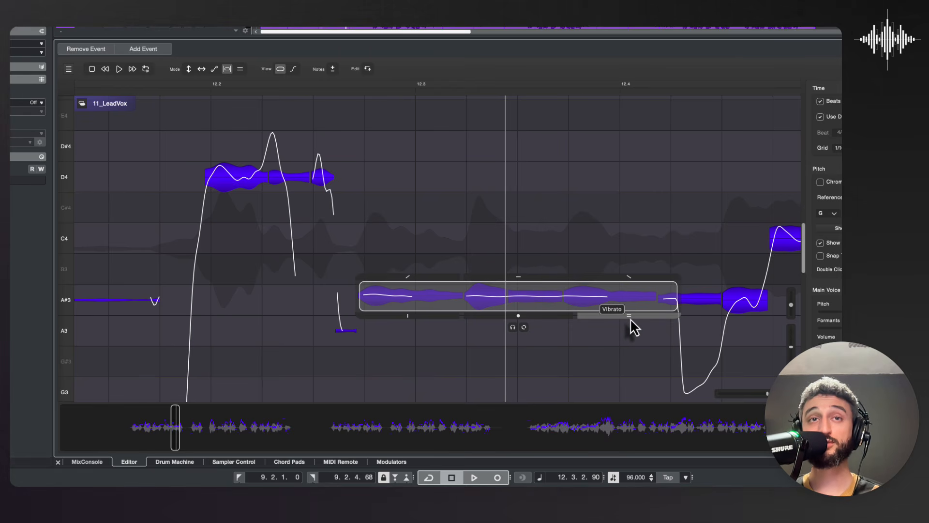
{"action": "left_click", "coordinate": [185, 86]}
{"action": "key", "text": "space"}
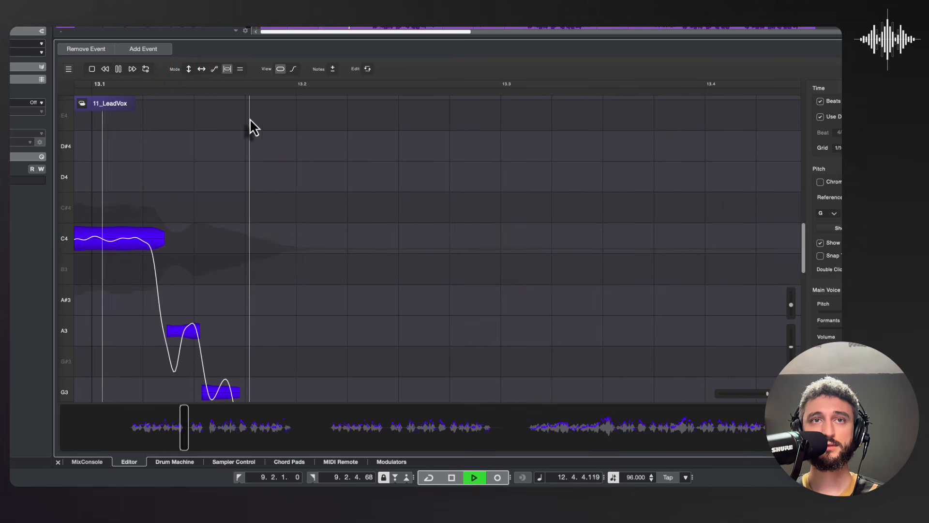
{"action": "key", "text": "space"}
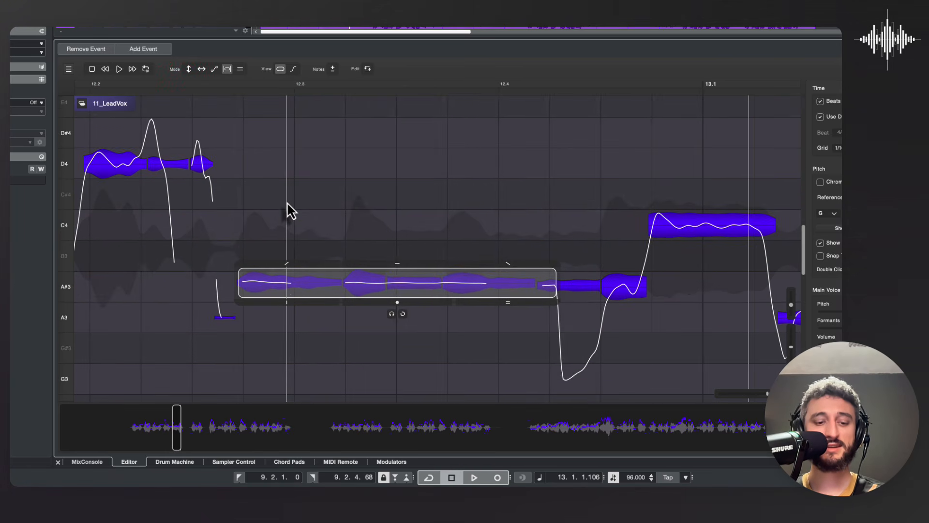
Step: Undo the vibrato flattening in the selected range and audition the original phrase from just after beat 12.2
{"action": "key", "text": "ctrl+z"}
{"action": "left_click", "coordinate": [130, 85]}
{"action": "key", "text": "space"}
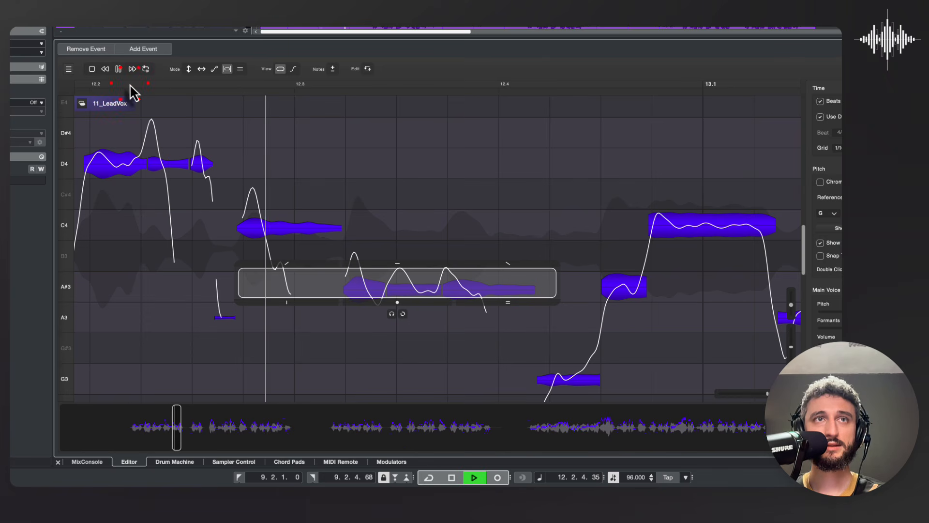
{"action": "key", "text": "space"}
Step: Examine the mode with volume, pan, pitch, formants and phase controls for added voices, and return to pitch mode in note view
{"action": "key", "text": "5"}
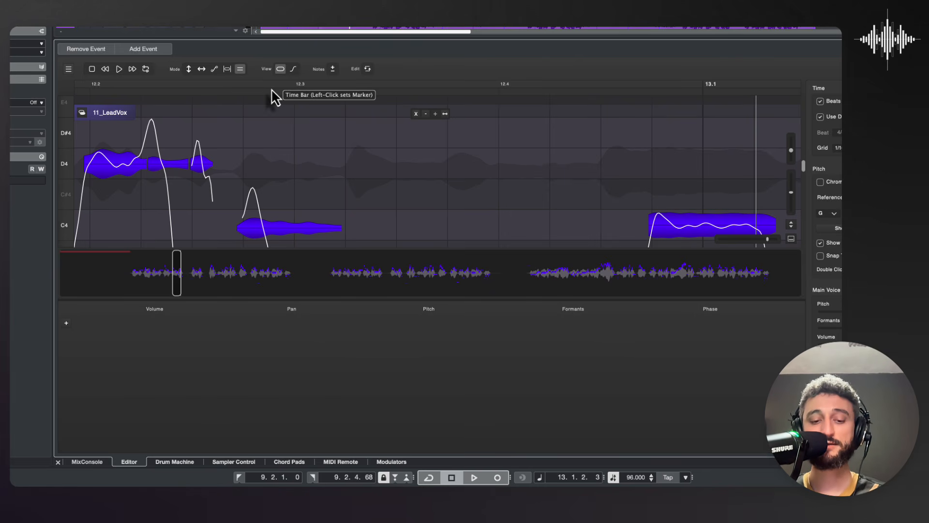
{"action": "left_click", "coordinate": [280, 71]}
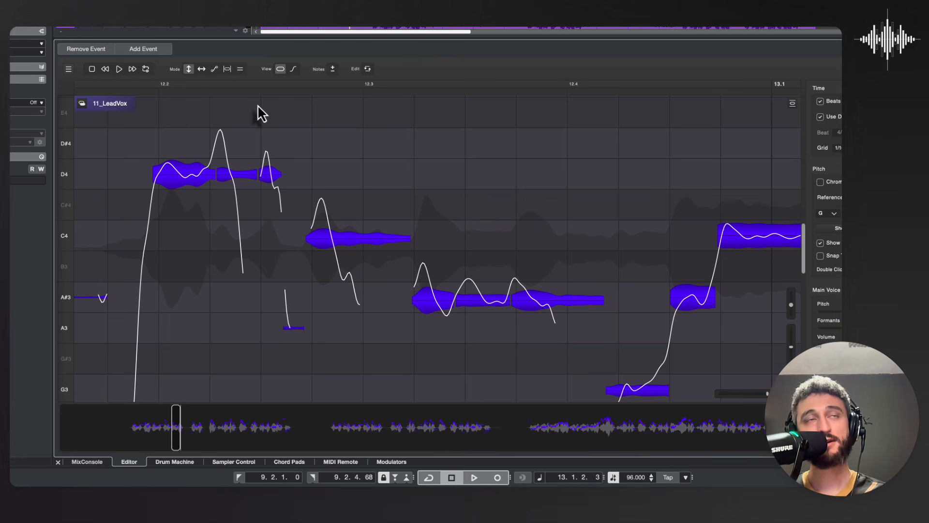
Step: In pitch curve view, redraw the opening peak of the C4 note before beat 12.3 lower, apply the curve, and return to note view
{"action": "left_click", "coordinate": [294, 69]}
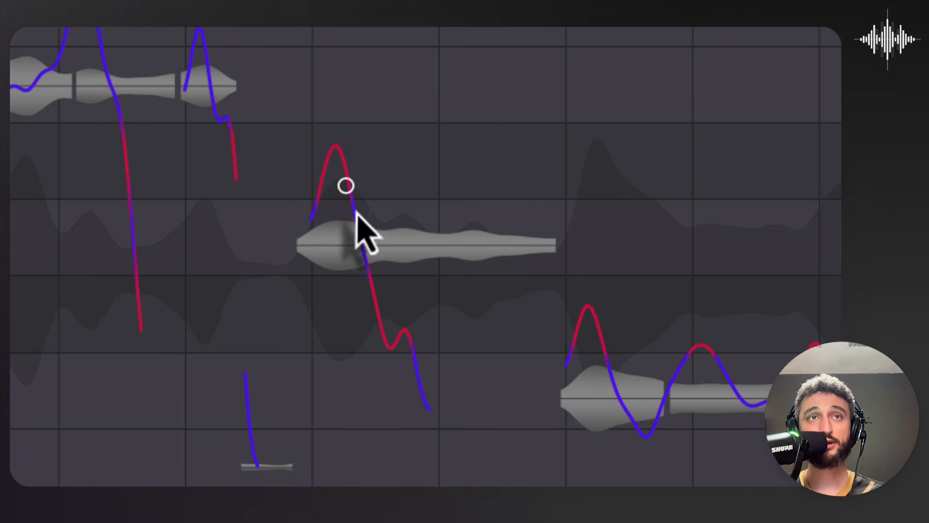
{"action": "left_click", "coordinate": [314, 268]}
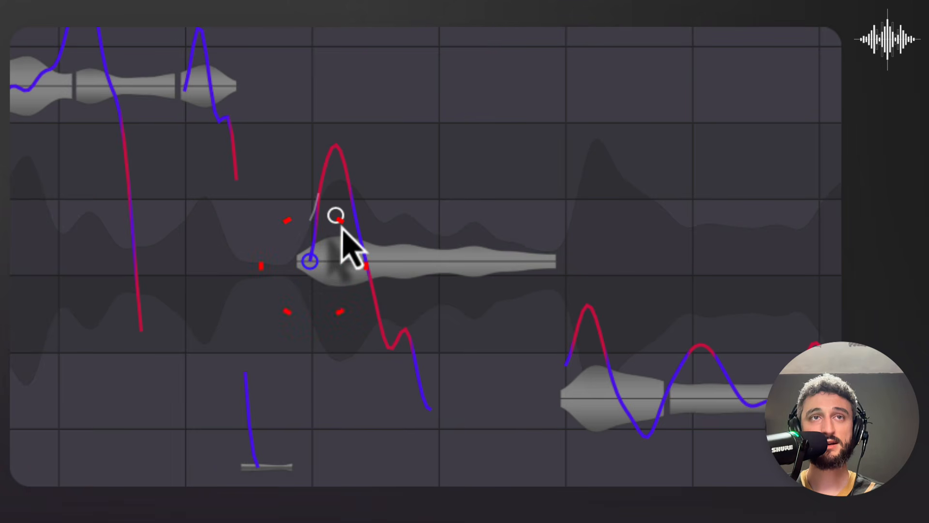
{"action": "left_click", "coordinate": [343, 231]}
{"action": "left_click", "coordinate": [366, 273]}
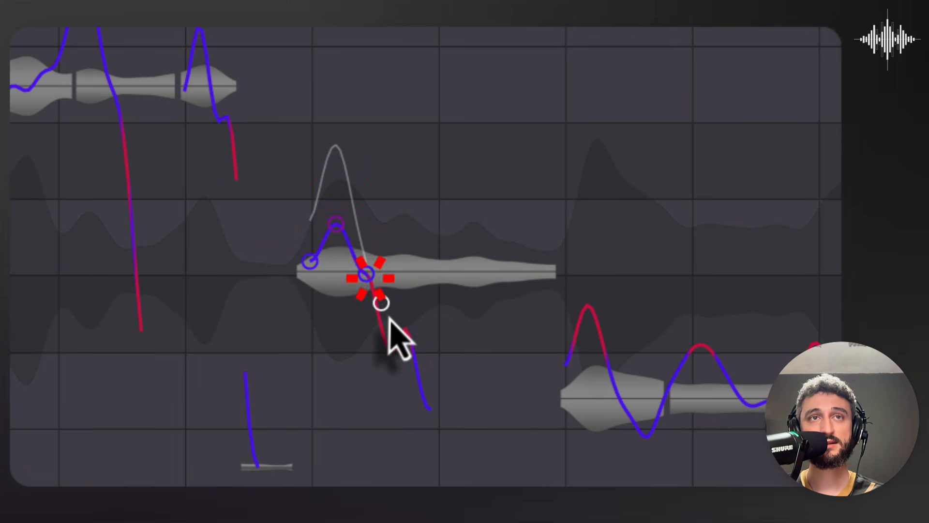
{"action": "key", "text": "Return"}
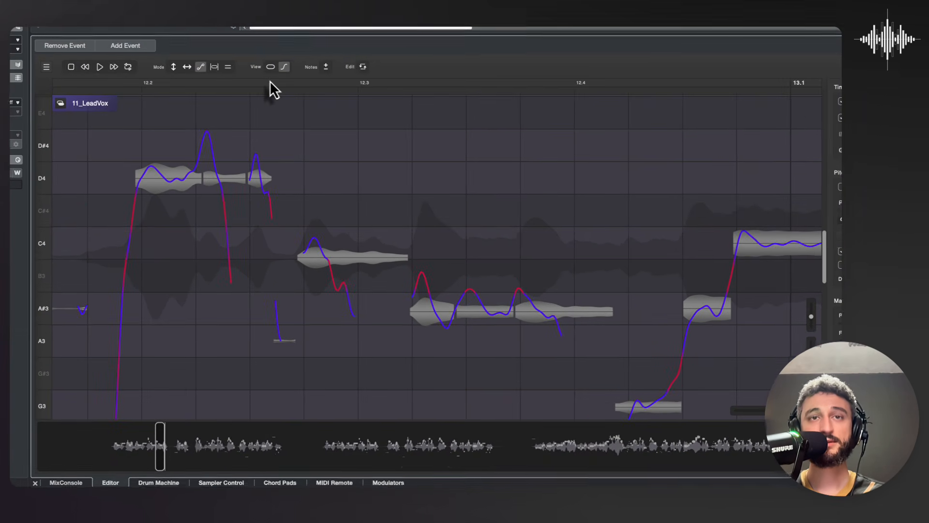
{"action": "left_click", "coordinate": [269, 70]}
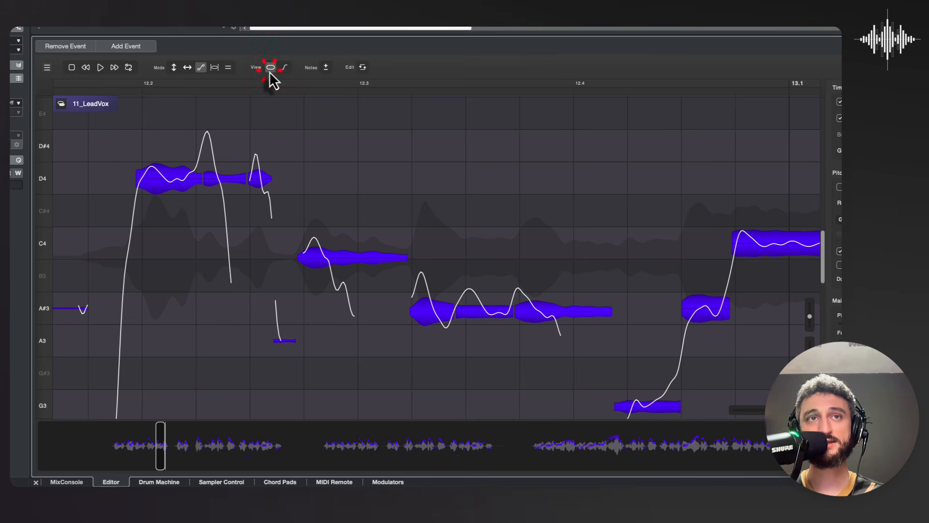
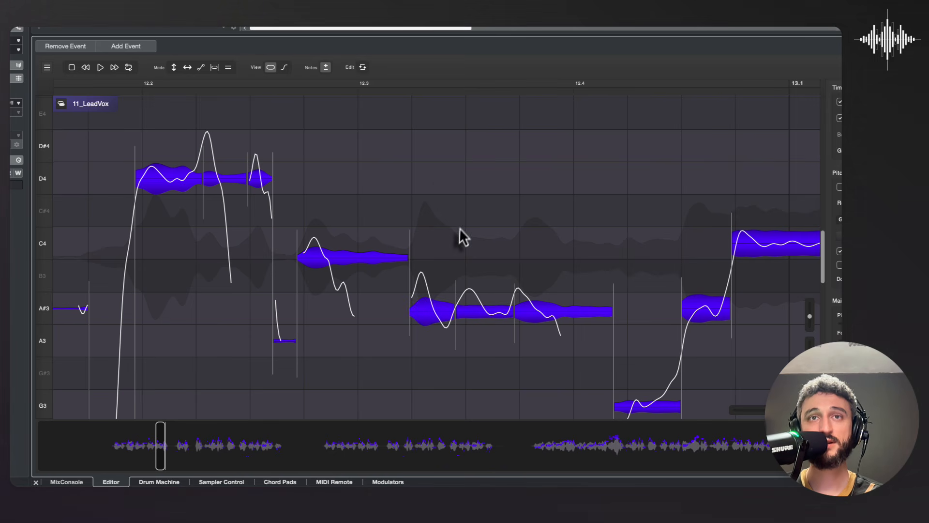
Step: Try merging the A#3 segments between beats 12.3 and 13.1 and reducing their vibrato to 40 %, then undo
{"action": "left_click_drag", "start_coordinate": [456, 311], "coordinate": [516, 314]}
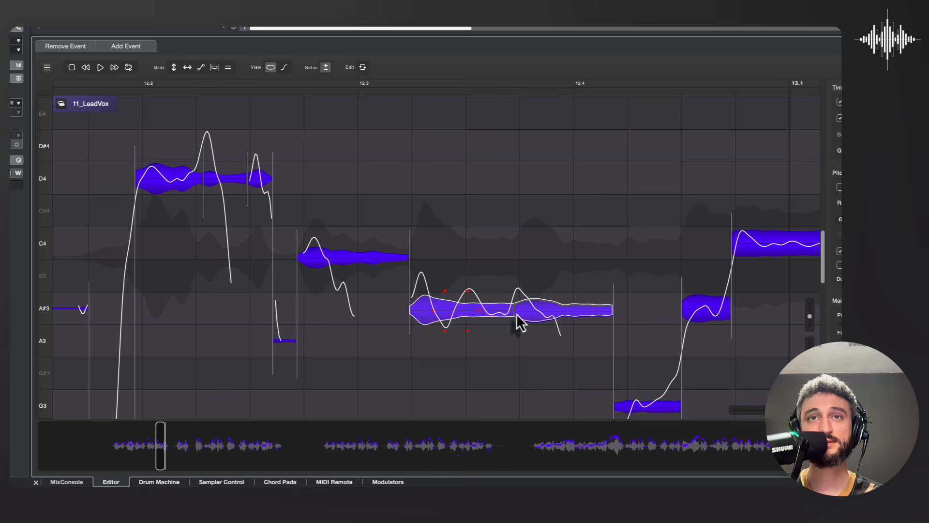
{"action": "left_click", "coordinate": [174, 68]}
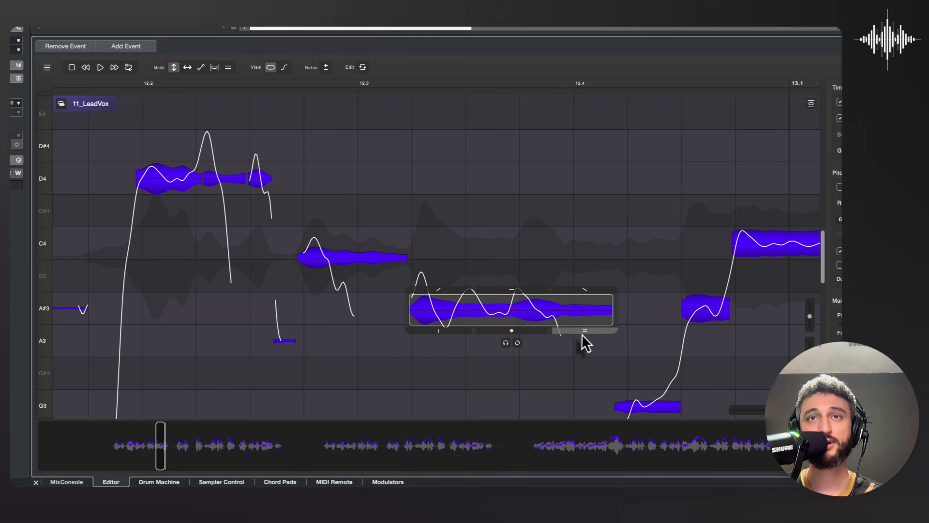
{"action": "left_click_drag", "start_coordinate": [583, 334], "coordinate": [583, 413]}
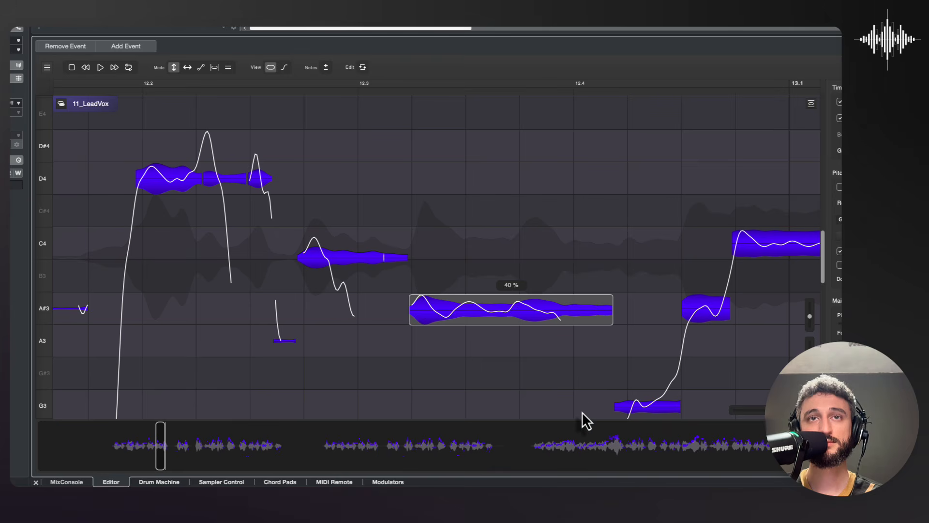
{"action": "key", "text": "ctrl+z"}
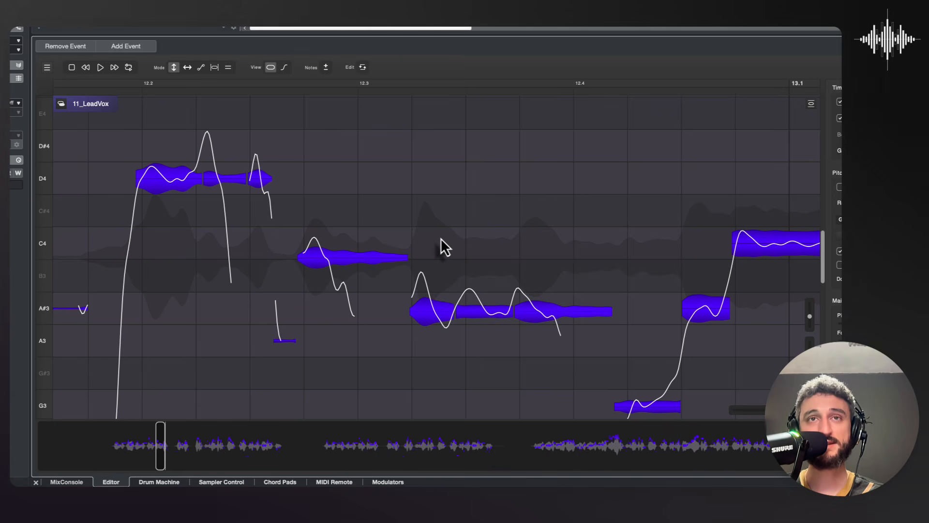
Step: Merge the three adjoining A#3 segments around beats 12.3 to 12.4 into a single note
{"action": "mouse_move", "coordinate": [482, 315]}
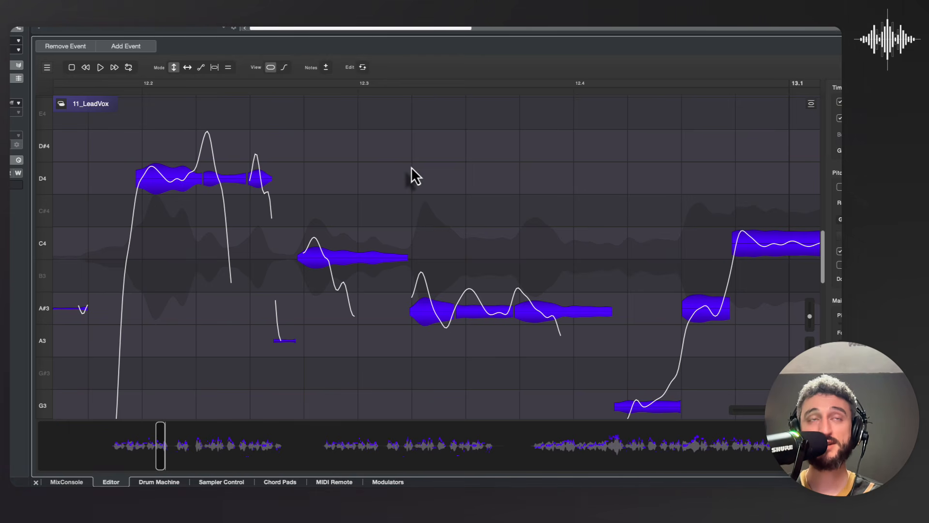
{"action": "left_click", "coordinate": [325, 67]}
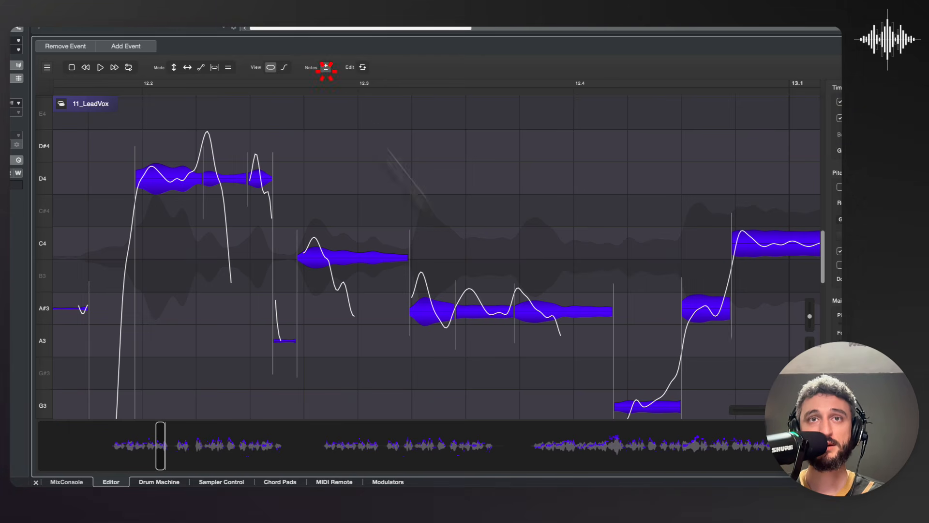
{"action": "left_click", "coordinate": [510, 313]}
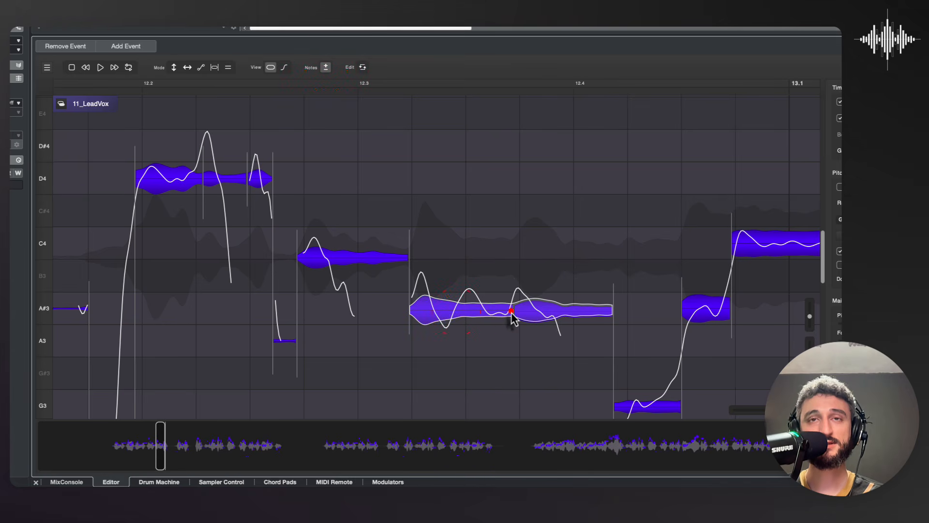
Step: Reduce the vibrato of the merged A#3 note and play the phrase from beat 12.3
{"action": "left_click", "coordinate": [174, 68]}
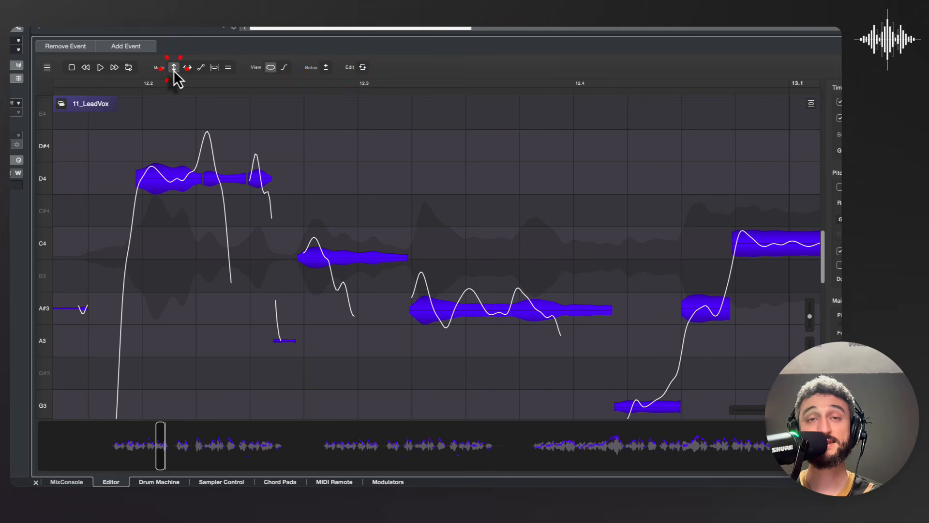
{"action": "left_click", "coordinate": [493, 314]}
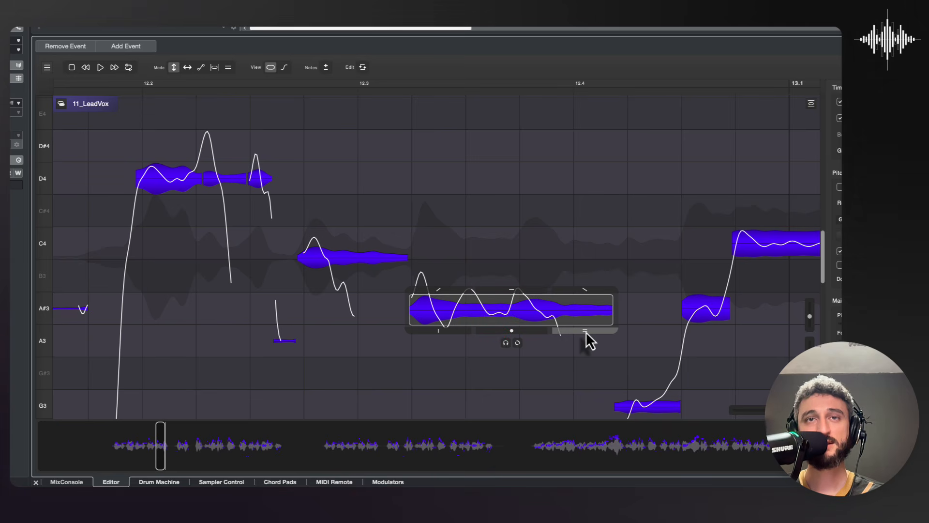
{"action": "left_click_drag", "start_coordinate": [587, 339], "coordinate": [587, 405]}
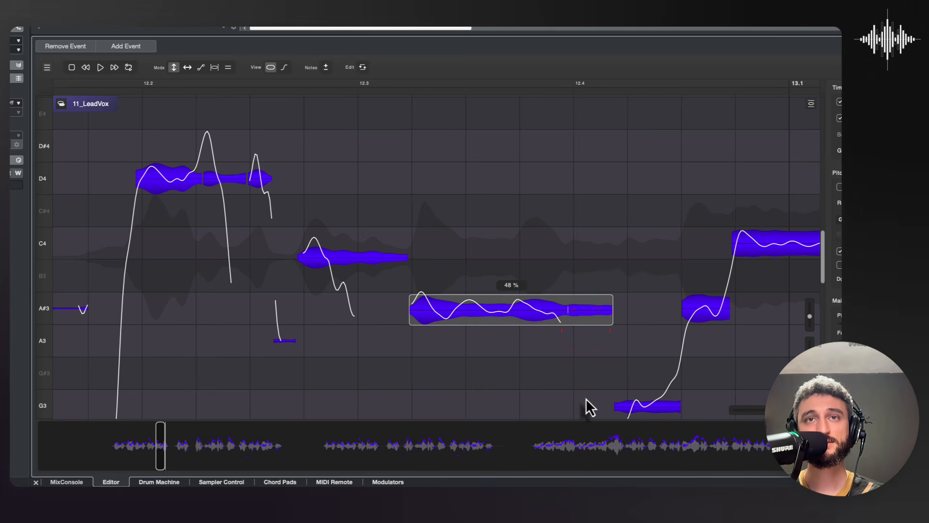
{"action": "left_click", "coordinate": [392, 186]}
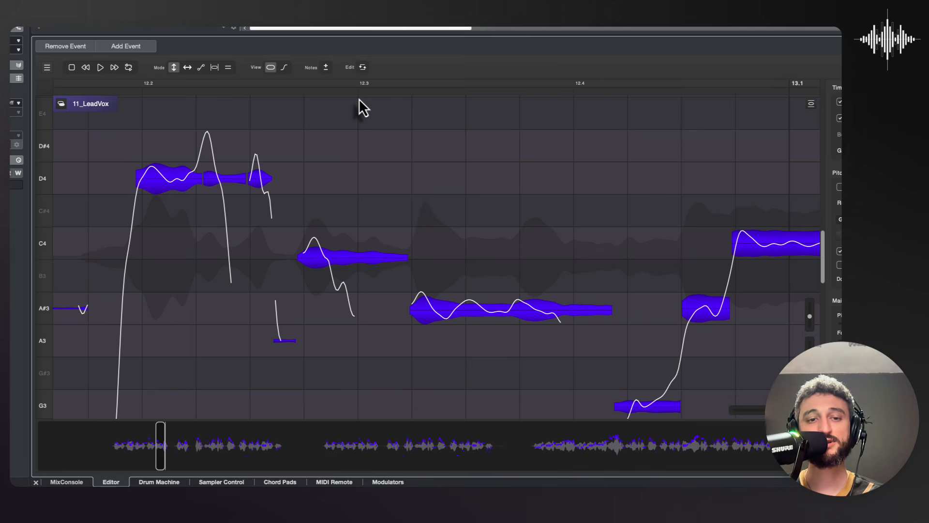
{"action": "double_click", "coordinate": [365, 86]}
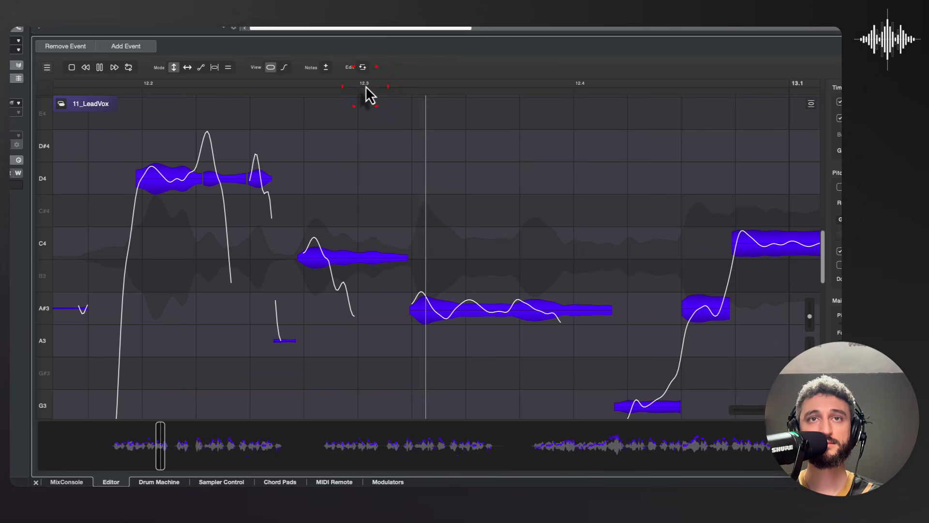
{"action": "key", "text": "space"}
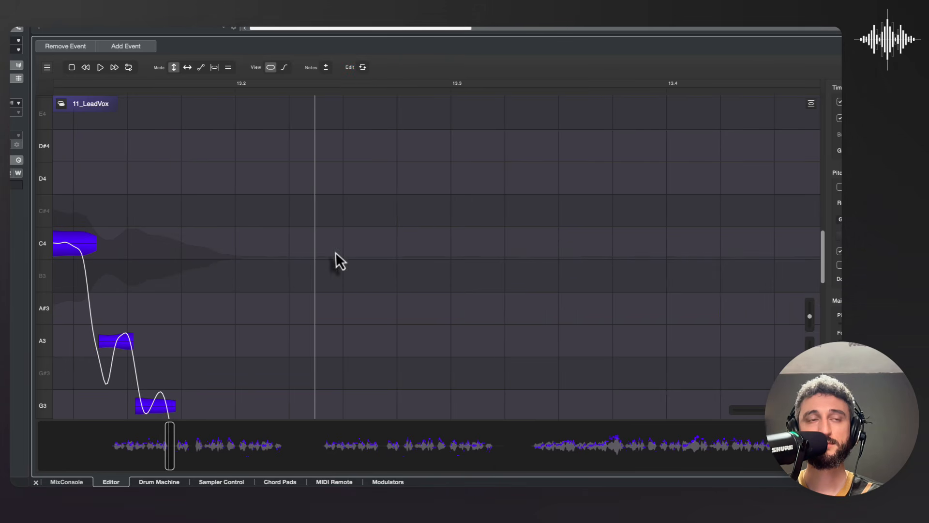
Step: Split the long C4 note at beat 13.1 into two notes
{"action": "scroll", "coordinate": [336, 257], "scroll_direction": "left", "scroll_amount": 5}
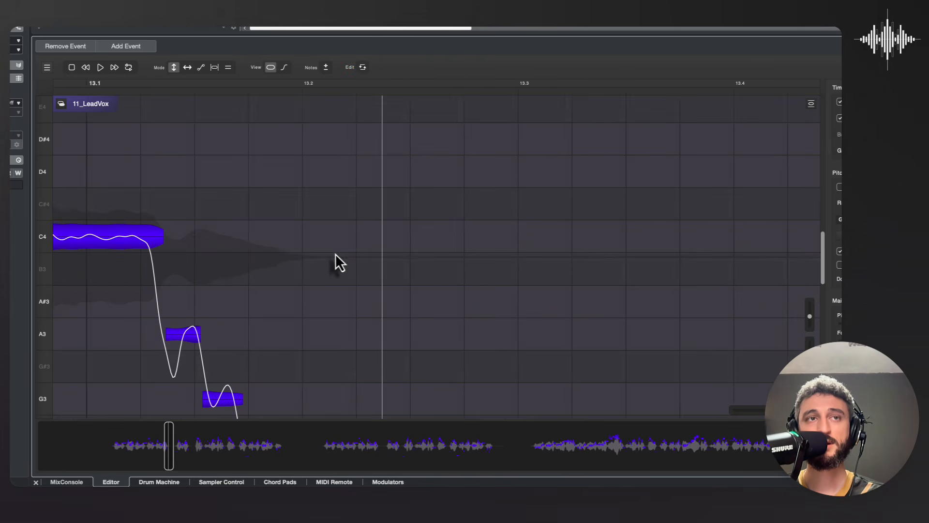
{"action": "left_click", "coordinate": [324, 69]}
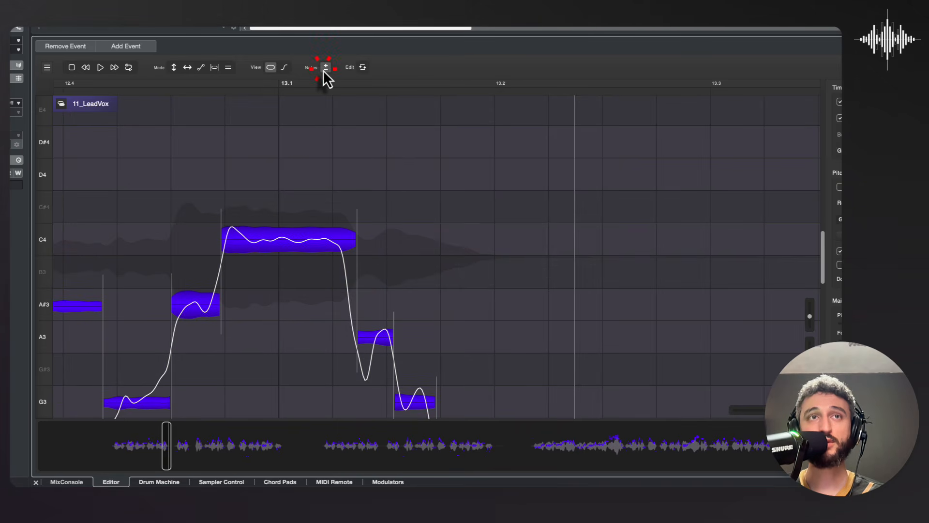
{"action": "left_click", "coordinate": [279, 245]}
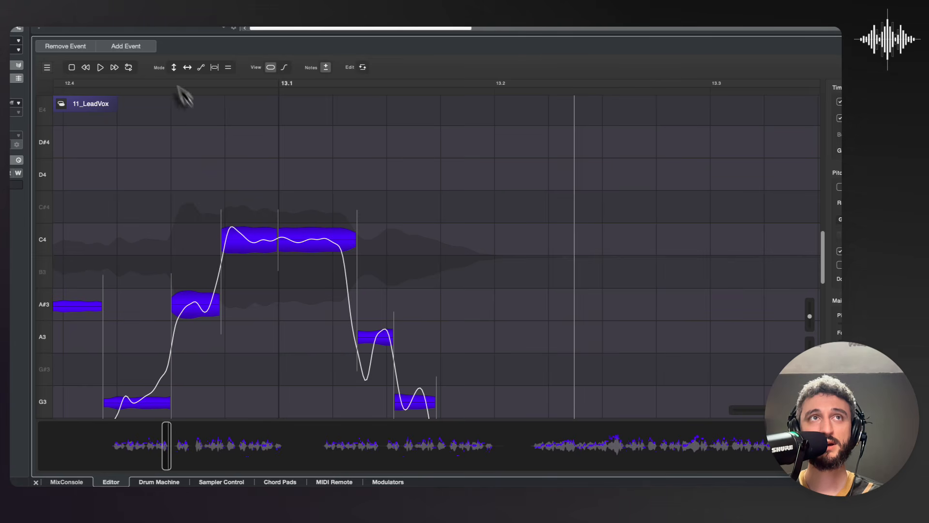
Step: Raise the second half of the split C4 note to D#4 and audition it from beat 12.4
{"action": "left_click", "coordinate": [174, 68]}
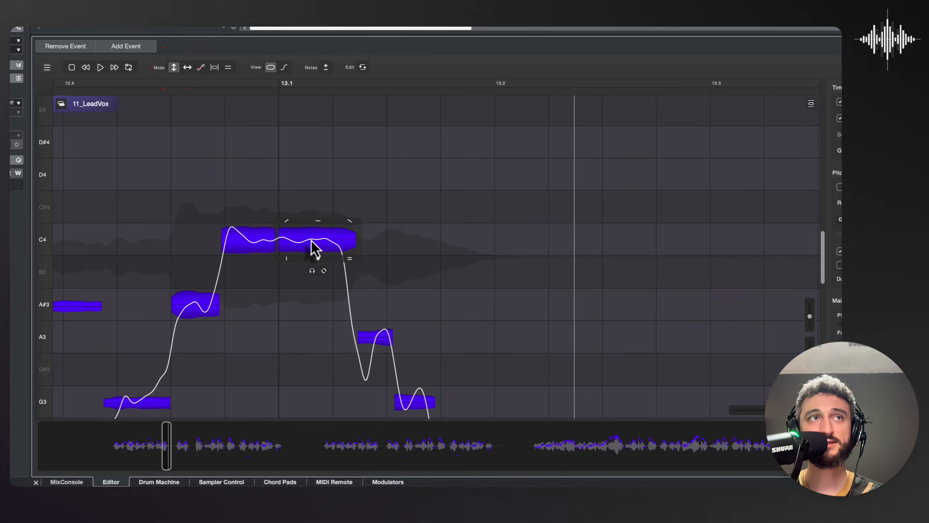
{"action": "left_click_drag", "start_coordinate": [313, 242], "coordinate": [308, 144]}
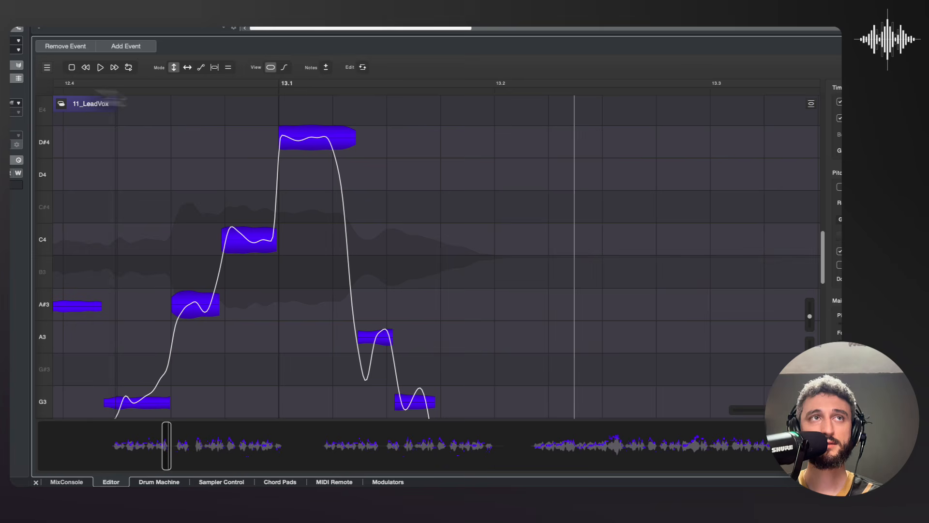
{"action": "left_click", "coordinate": [70, 83]}
{"action": "key", "text": "space"}
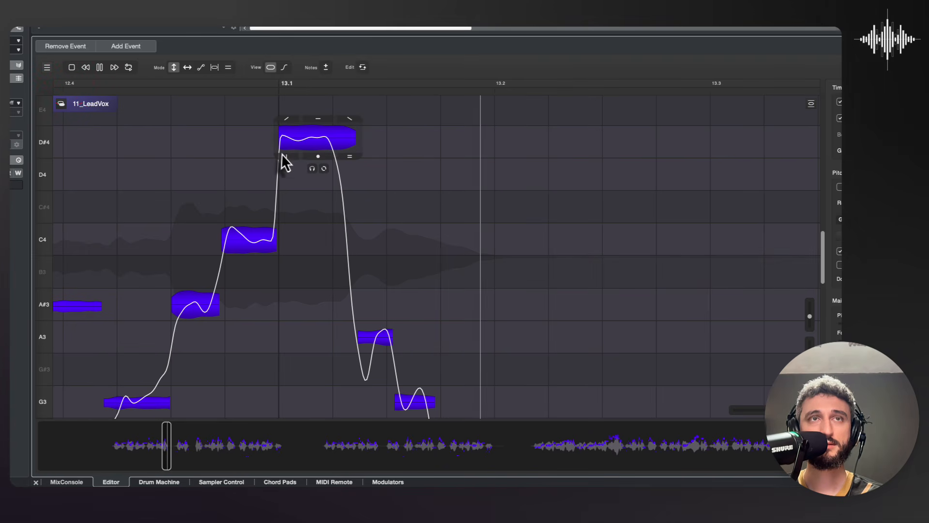
{"action": "key", "text": "space"}
Step: Move the raised note at beat 13.1 to D4 and play the phrase from beat 12.4
{"action": "left_click_drag", "start_coordinate": [309, 145], "coordinate": [309, 179]}
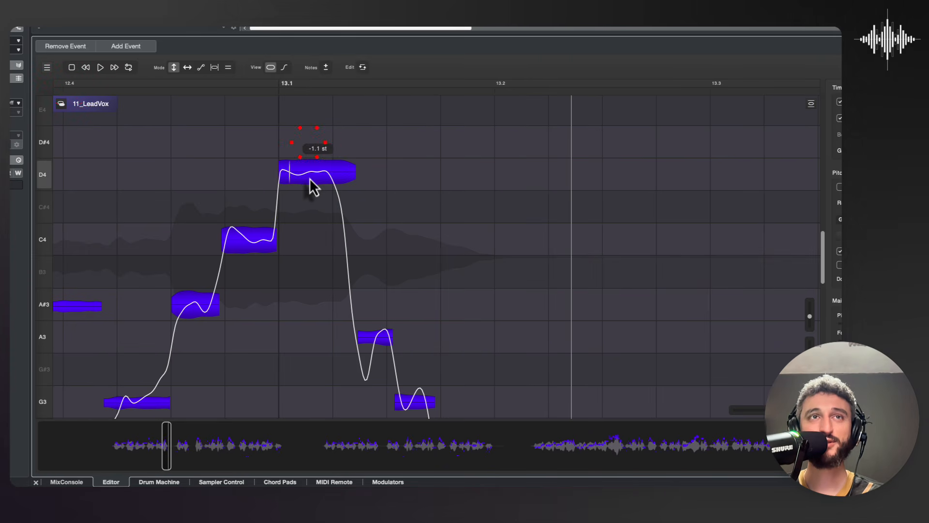
{"action": "left_click", "coordinate": [70, 84]}
{"action": "key", "text": "space"}
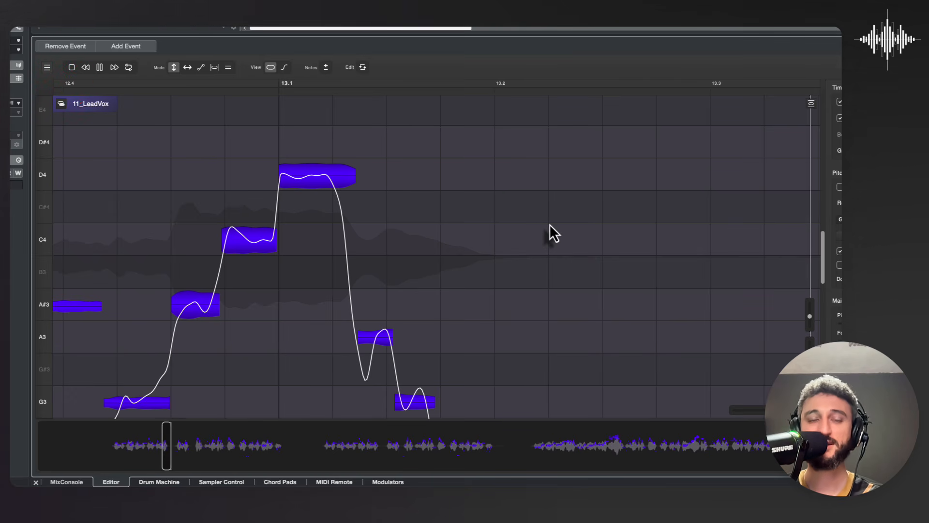
{"action": "key", "text": "space"}
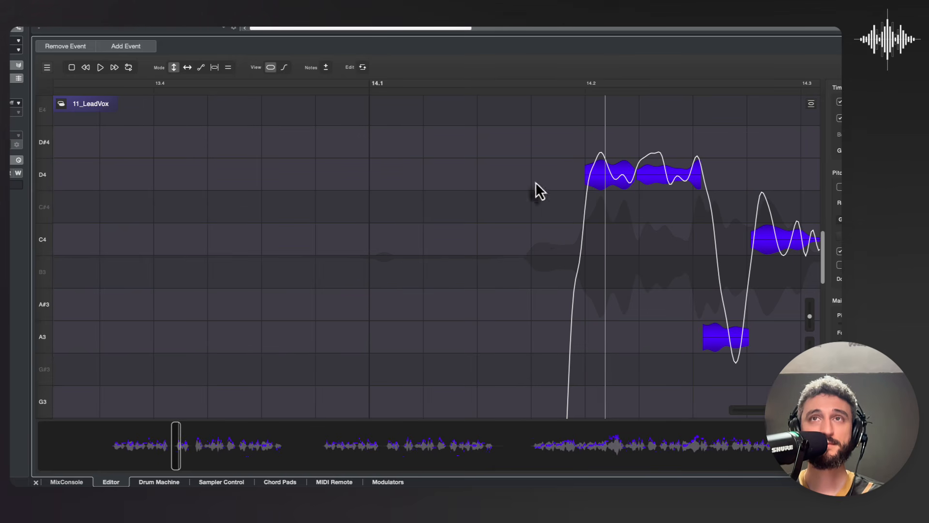
Step: Examine the undo and redo history of the note edits
{"action": "left_click", "coordinate": [362, 68]}
{"action": "scroll", "coordinate": [385, 151], "scroll_direction": "down", "scroll_amount": 10}
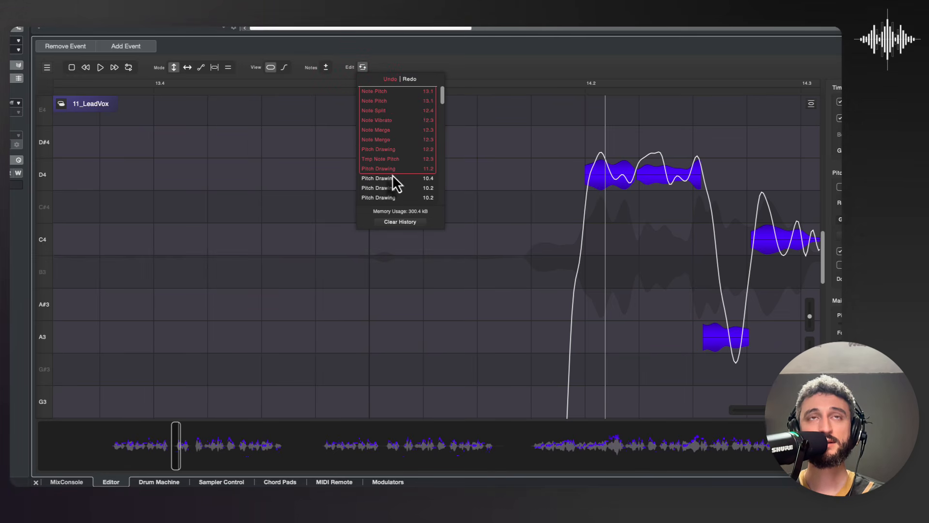
{"action": "scroll", "coordinate": [396, 178], "scroll_direction": "up", "scroll_amount": 10}
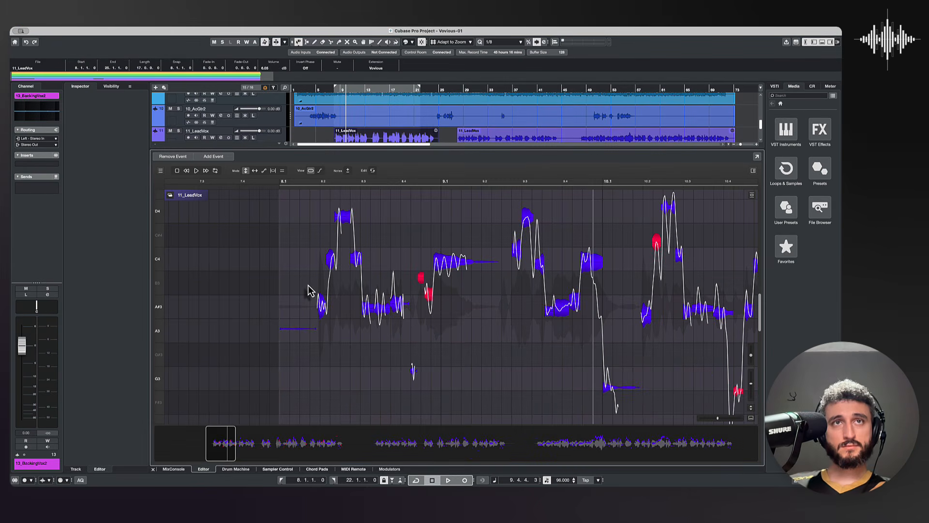
Step: Snap the notes near beats 8.2, 8.4 and just before 9.1 to A#3, and smooth the last one's pitch curve dip
{"action": "scroll", "coordinate": [309, 289], "scroll_direction": "up", "scroll_amount": 5}
{"action": "scroll", "coordinate": [310, 291], "scroll_direction": "left", "scroll_amount": 1}
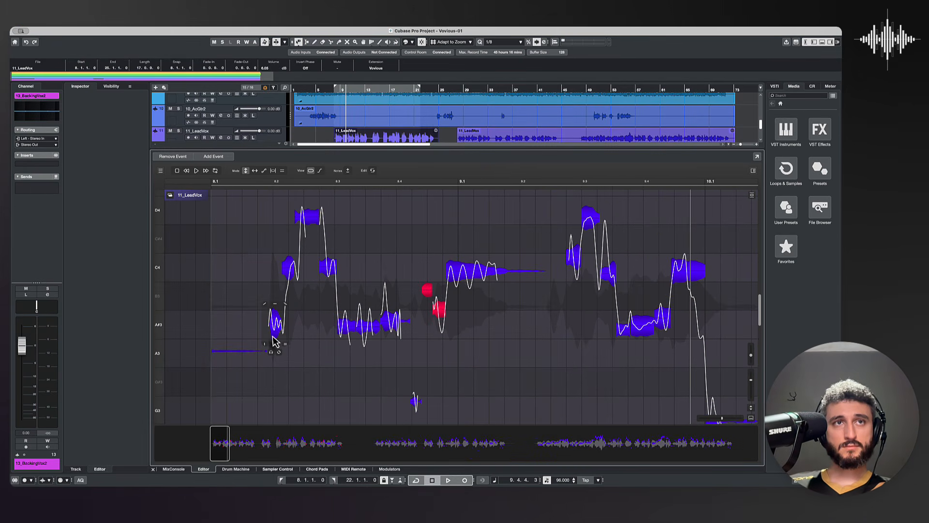
{"action": "double_click", "coordinate": [272, 329]}
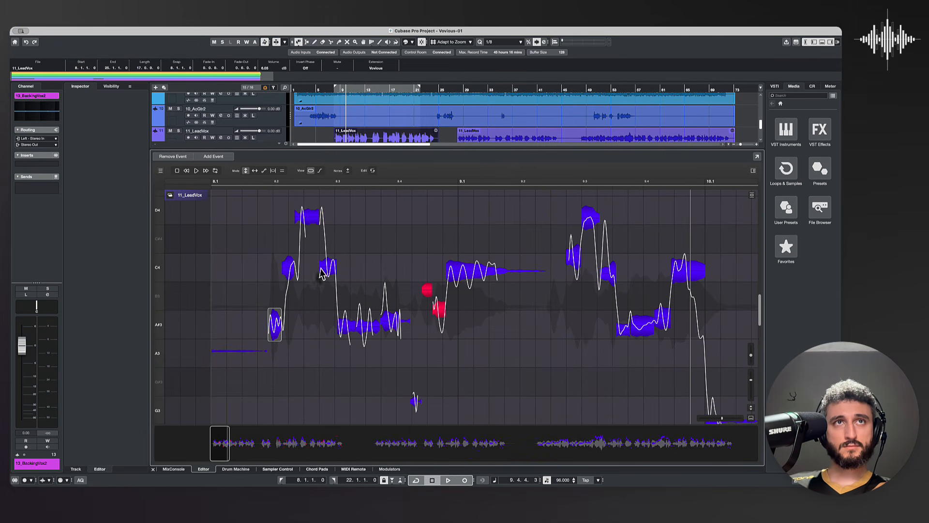
{"action": "double_click", "coordinate": [395, 327]}
{"action": "double_click", "coordinate": [440, 309]}
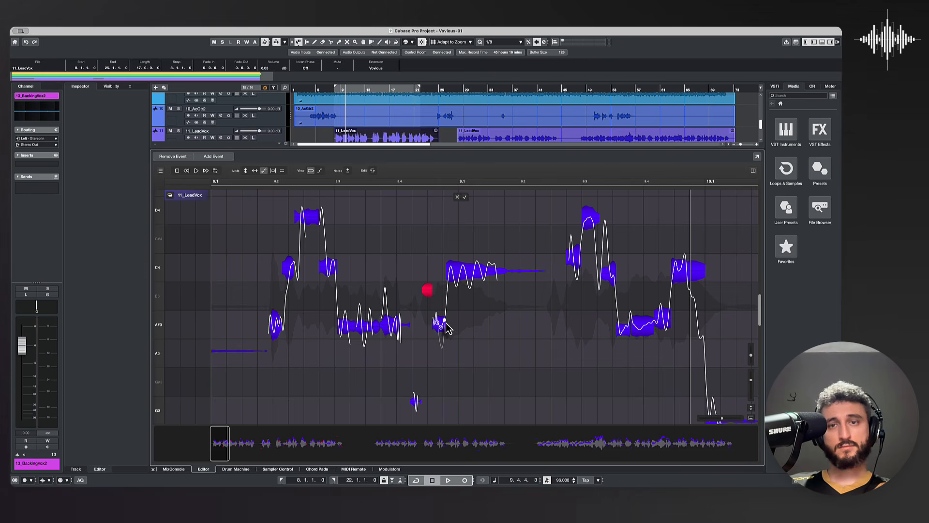
Step: Tilt the end of the C4 note just before beat 10.1 downward in pitch
{"action": "scroll", "coordinate": [578, 290], "scroll_direction": "right", "scroll_amount": 2}
{"action": "scroll", "coordinate": [578, 291], "scroll_direction": "right", "scroll_amount": 1}
{"action": "scroll", "coordinate": [578, 291], "scroll_direction": "up", "scroll_amount": 1}
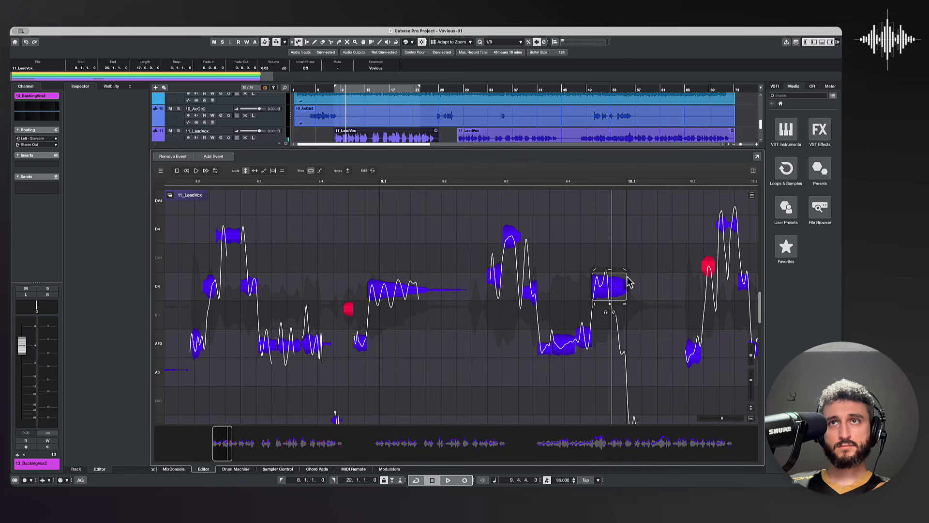
{"action": "left_click_drag", "start_coordinate": [626, 275], "coordinate": [626, 294]}
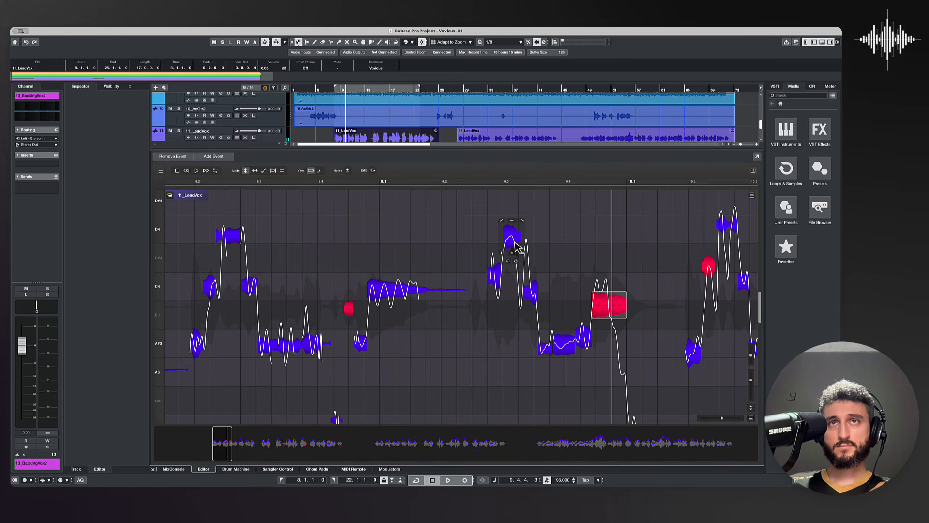
Step: Snap the C4 and D4 notes around beat 9.3 to pitch, and redraw the C4 note's curve with smaller swings
{"action": "double_click", "coordinate": [501, 281]}
{"action": "key", "text": "3"}
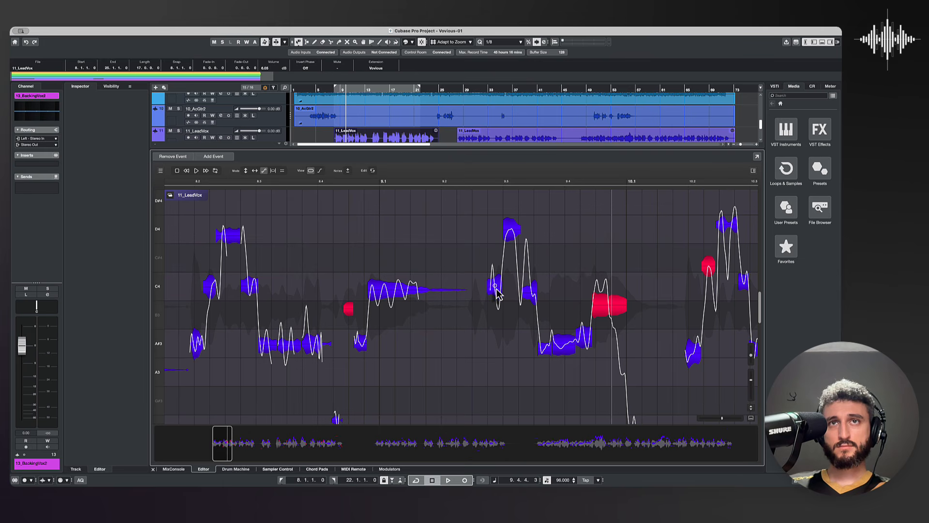
{"action": "left_click", "coordinate": [494, 286]}
{"action": "left_click", "coordinate": [499, 290]}
{"action": "key", "text": "Return"}
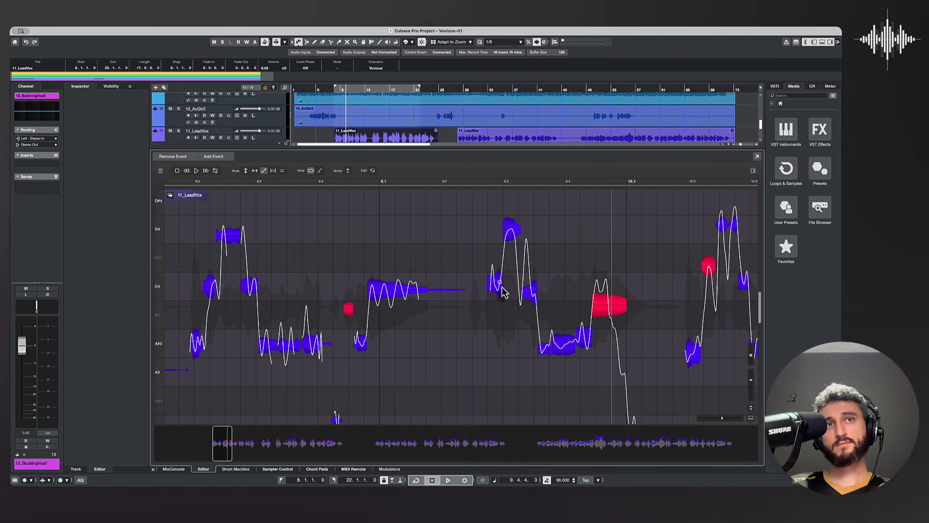
Step: Snap the long C4 note at beat 9.1 to pitch and play the phrase from just before it
{"action": "scroll", "coordinate": [500, 292], "scroll_direction": "right", "scroll_amount": 2}
{"action": "key", "text": "1"}
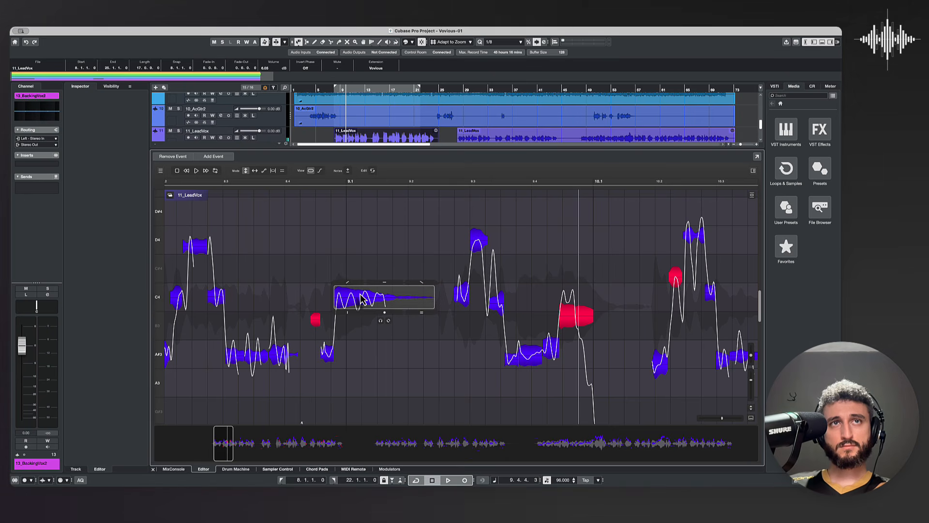
{"action": "left_click", "coordinate": [310, 185]}
{"action": "key", "text": "space"}
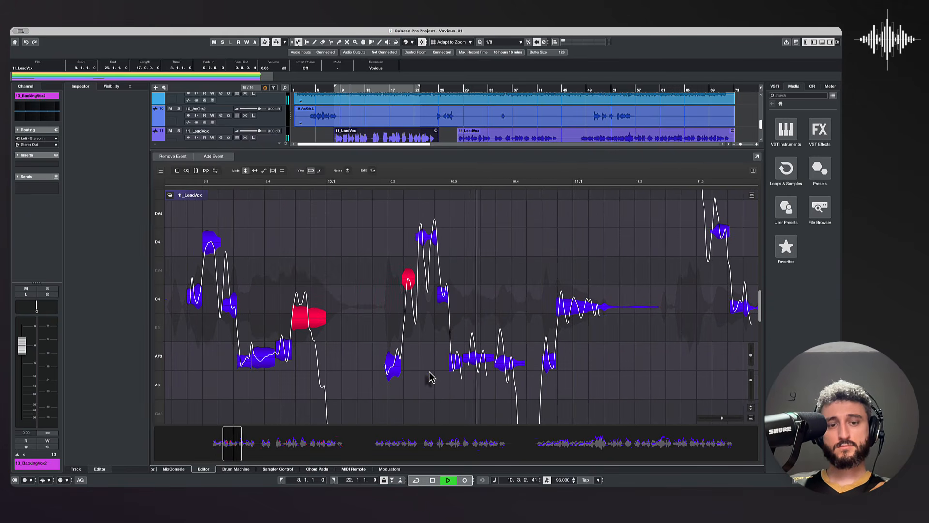
{"action": "key", "text": "space"}
Step: Snap the C4 note at beat 11.1 and the A#3 note before it to pitch, and reduce the C4 note's vibrato
{"action": "left_click", "coordinate": [576, 314]}
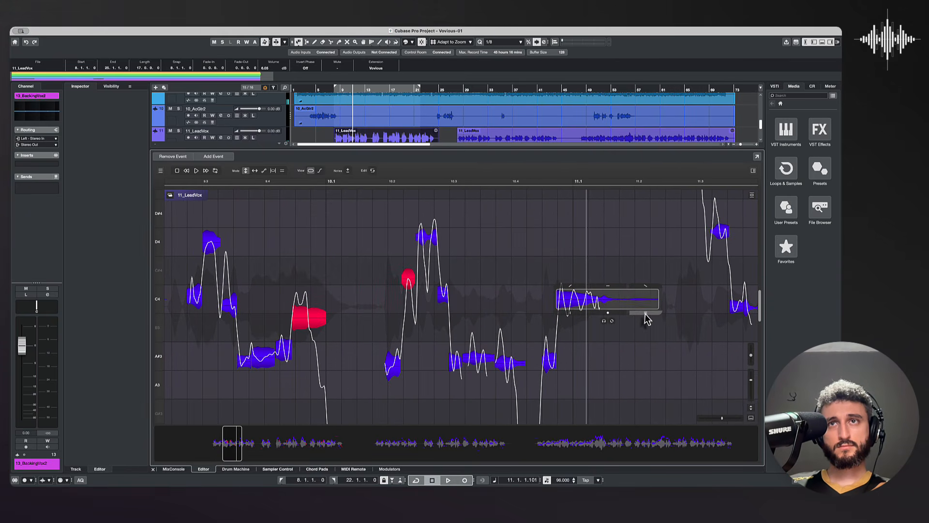
{"action": "double_click", "coordinate": [549, 364]}
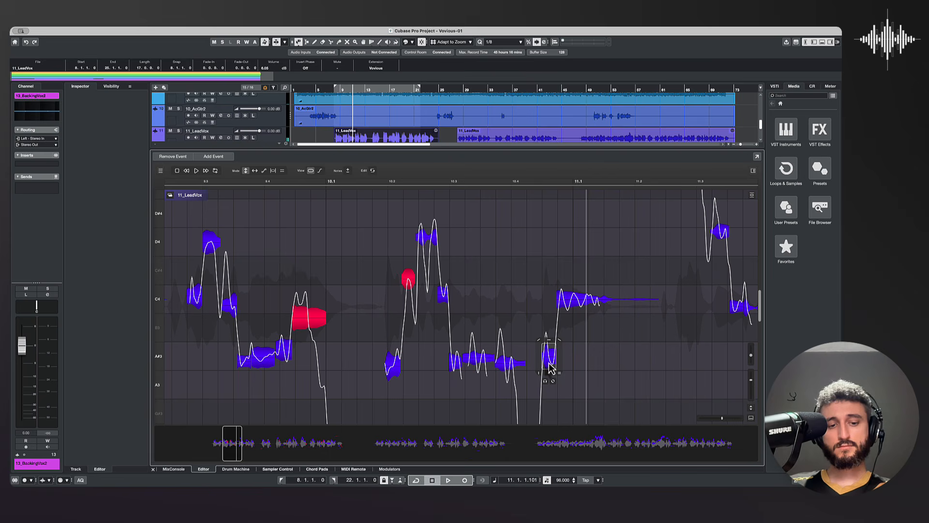
Step: Smooth the A#3 note's curve before beat 11.1, and split the high note after beat 10.2, lowering its two peaks to D4
{"action": "key", "text": "3"}
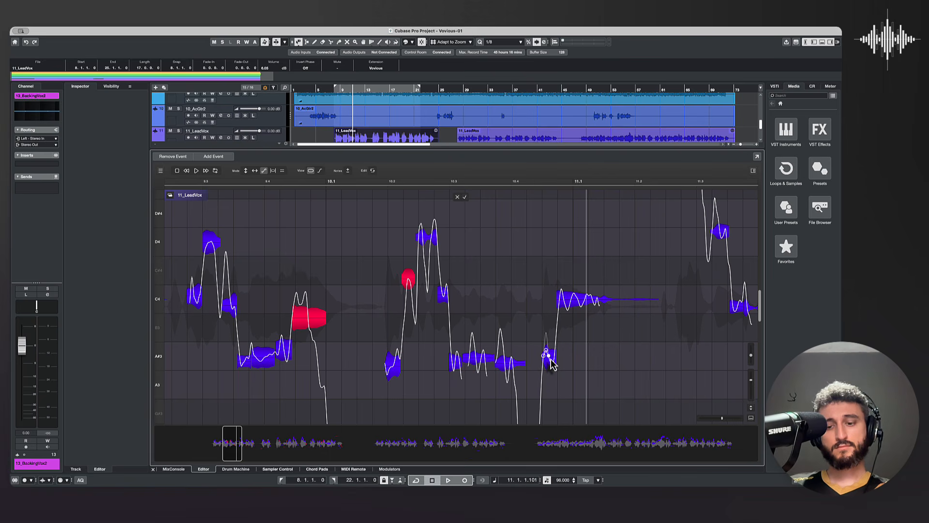
{"action": "left_click", "coordinate": [347, 171]}
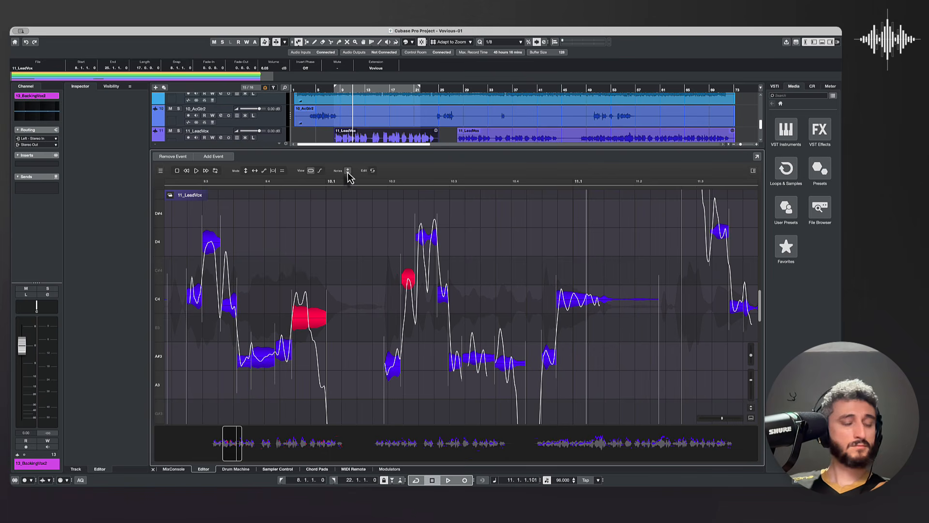
{"action": "left_click", "coordinate": [431, 240]}
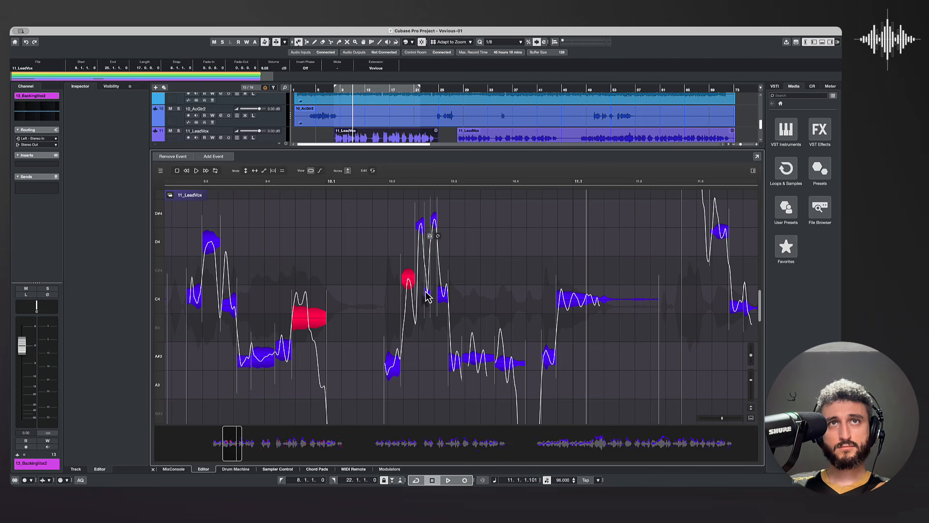
{"action": "double_click", "coordinate": [420, 230]}
{"action": "mouse_move", "coordinate": [413, 234]}
{"action": "left_mouse_down"}
{"action": "mouse_move", "coordinate": [419, 217]}
{"action": "mouse_move", "coordinate": [419, 244]}
{"action": "left_mouse_up"}
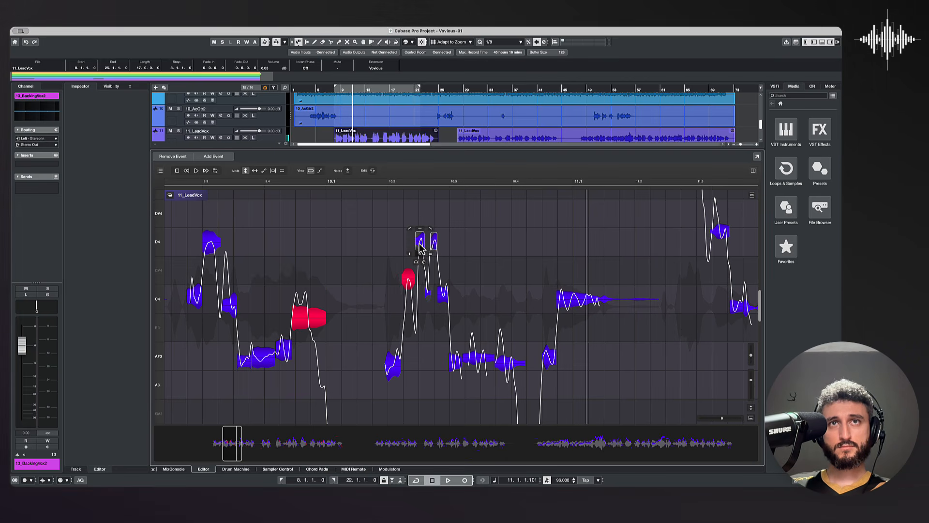
Step: Lower the red note just after beat 10.2 to C4, and snap and level the A#3 note before it
{"action": "left_click_drag", "start_coordinate": [409, 285], "coordinate": [410, 303]}
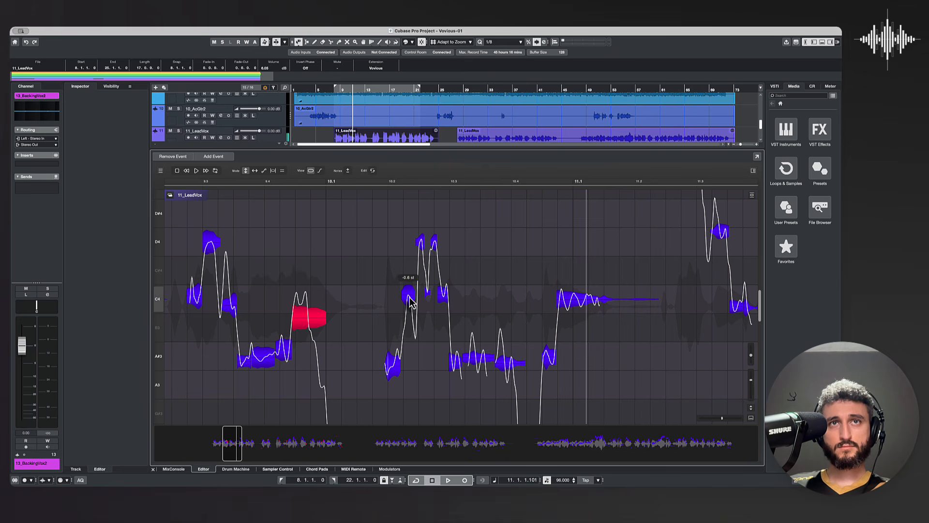
{"action": "double_click", "coordinate": [388, 358]}
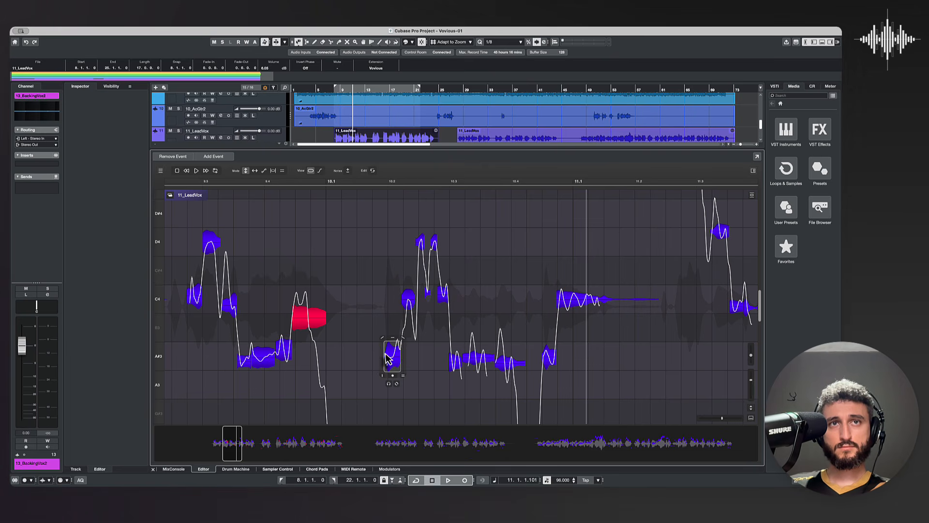
{"action": "left_click_drag", "start_coordinate": [387, 358], "coordinate": [385, 333]}
Step: Split the red note just before beat 10.1 into three parts and set the first part to C4
{"action": "left_click", "coordinate": [348, 172]}
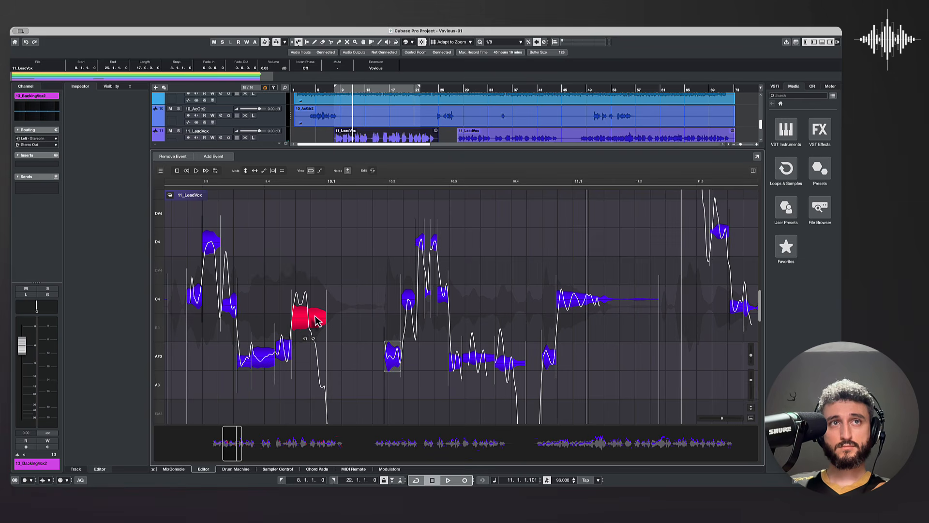
{"action": "left_click_drag", "start_coordinate": [315, 317], "coordinate": [308, 316]}
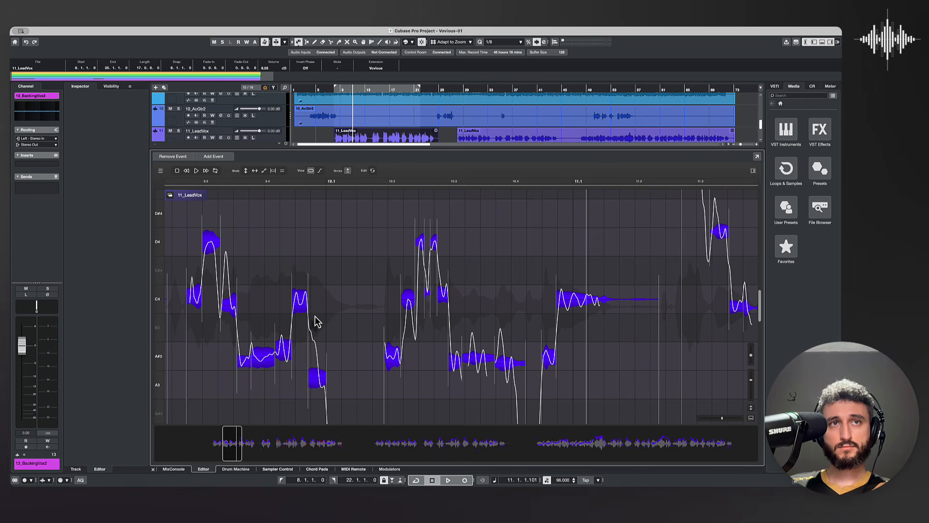
{"action": "left_click_drag", "start_coordinate": [320, 376], "coordinate": [313, 352]}
{"action": "key", "text": "1"}
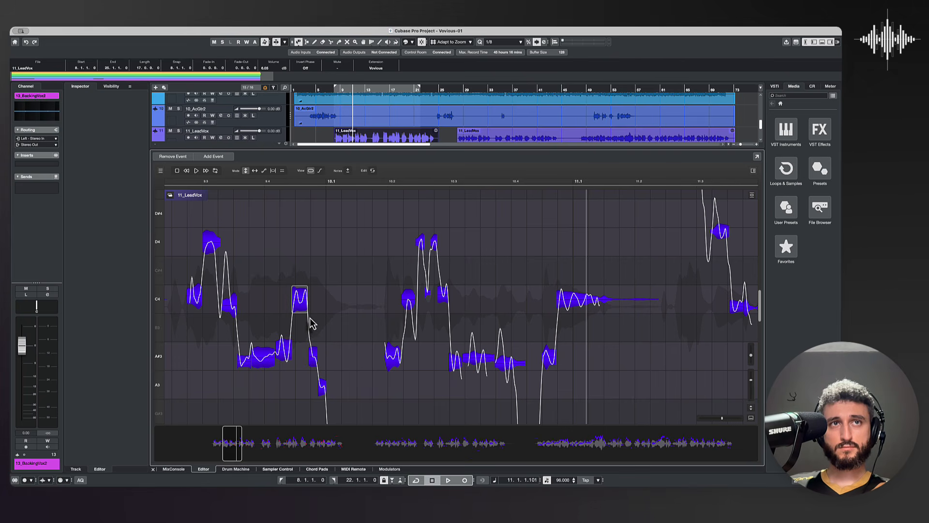
Step: Play the vocal from between beats 9.3 and 9.4 through bar 13 to check the tuned notes
{"action": "left_click", "coordinate": [228, 182]}
{"action": "key", "text": "space"}
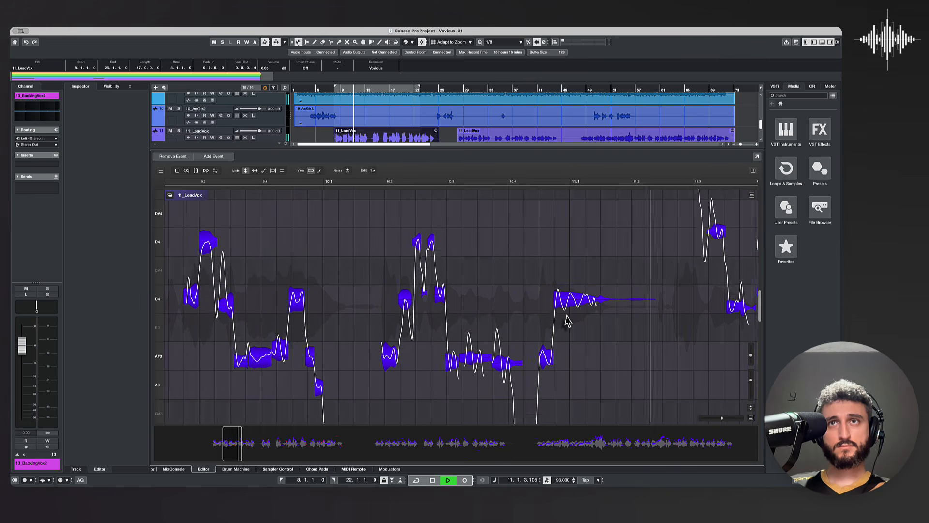
{"action": "scroll", "coordinate": [356, 297], "scroll_direction": "right", "scroll_amount": 4}
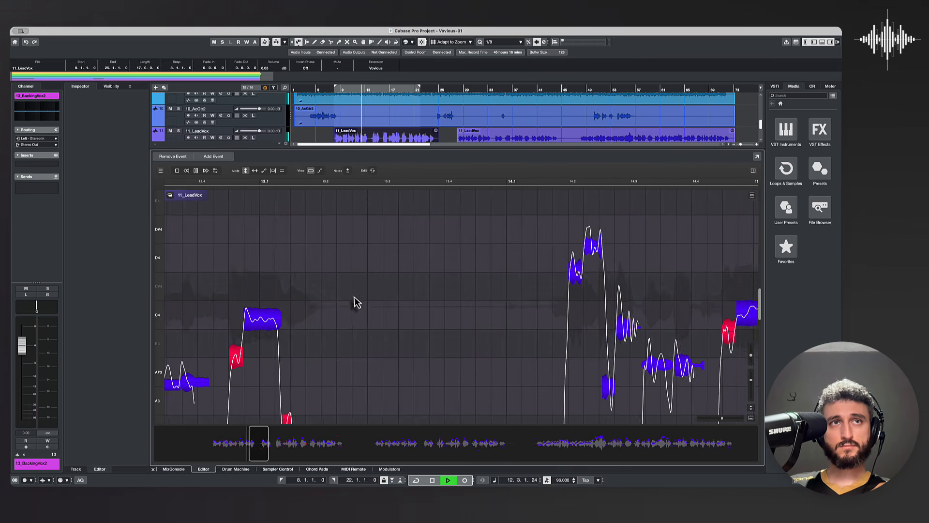
{"action": "scroll", "coordinate": [289, 318], "scroll_direction": "up", "scroll_amount": 1}
{"action": "scroll", "coordinate": [289, 320], "scroll_direction": "right", "scroll_amount": 2}
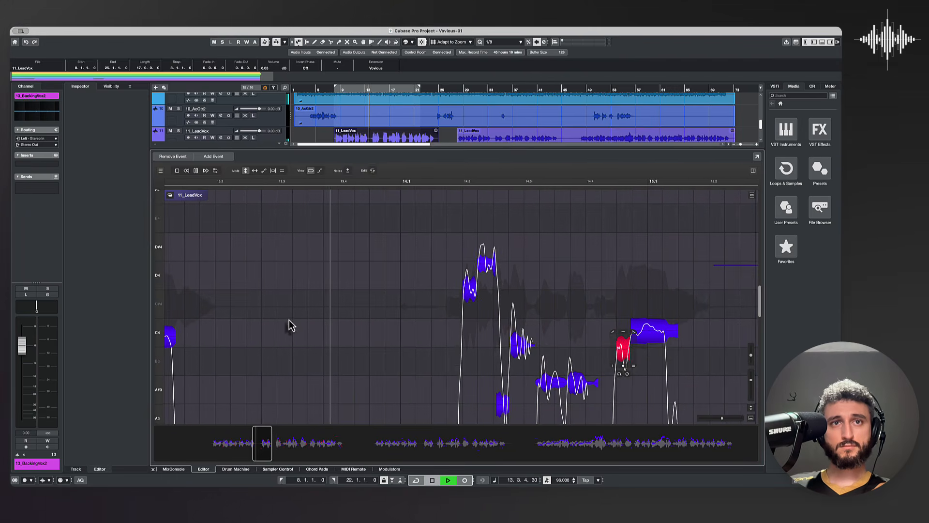
{"action": "scroll", "coordinate": [294, 324], "scroll_direction": "left", "scroll_amount": 1}
{"action": "key", "text": "space"}
{"action": "scroll", "coordinate": [309, 325], "scroll_direction": "right", "scroll_amount": 1}
{"action": "scroll", "coordinate": [329, 336], "scroll_direction": "left", "scroll_amount": 10}
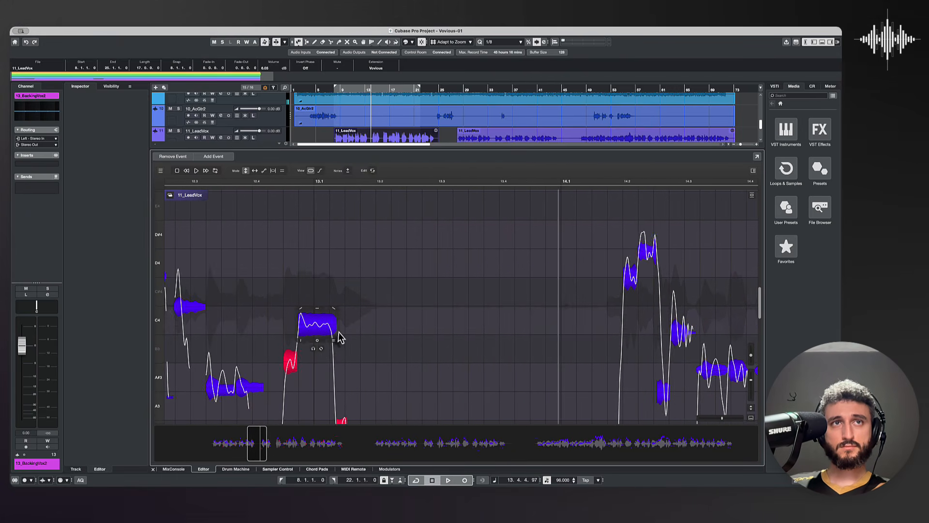
Step: Redraw the pitch curve of the F4 note before beat 11.3 and of the note after it with smaller peaks
{"action": "scroll", "coordinate": [367, 314], "scroll_direction": "left", "scroll_amount": 2}
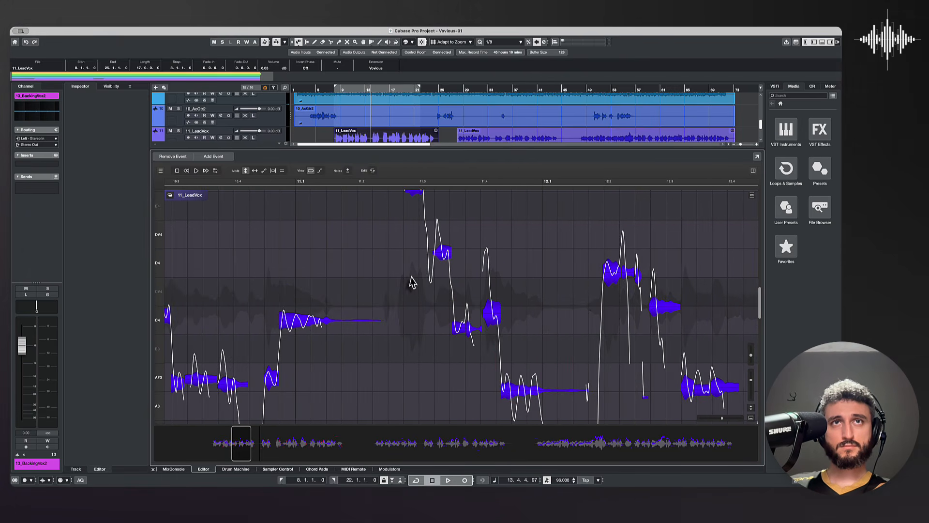
{"action": "scroll", "coordinate": [412, 275], "scroll_direction": "up", "scroll_amount": 3}
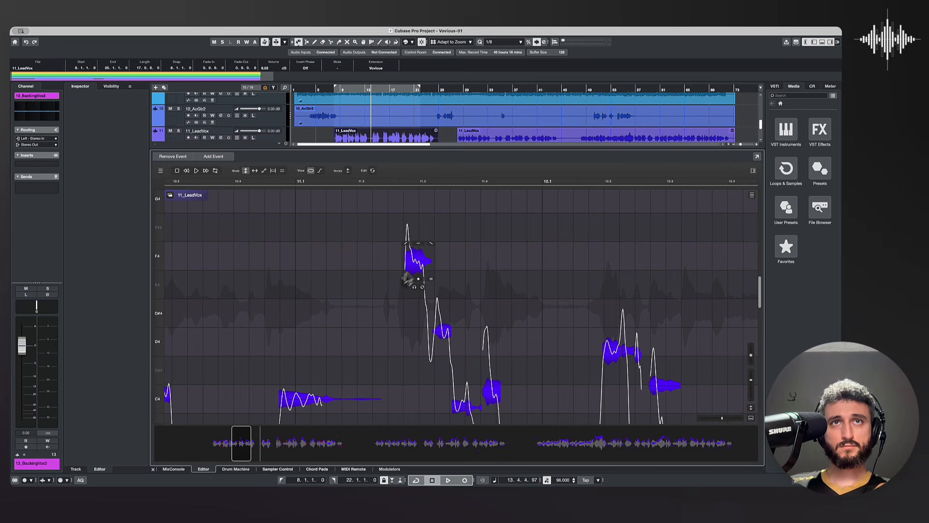
{"action": "key", "text": "3"}
{"action": "left_click", "coordinate": [406, 255]}
{"action": "left_click", "coordinate": [411, 256]}
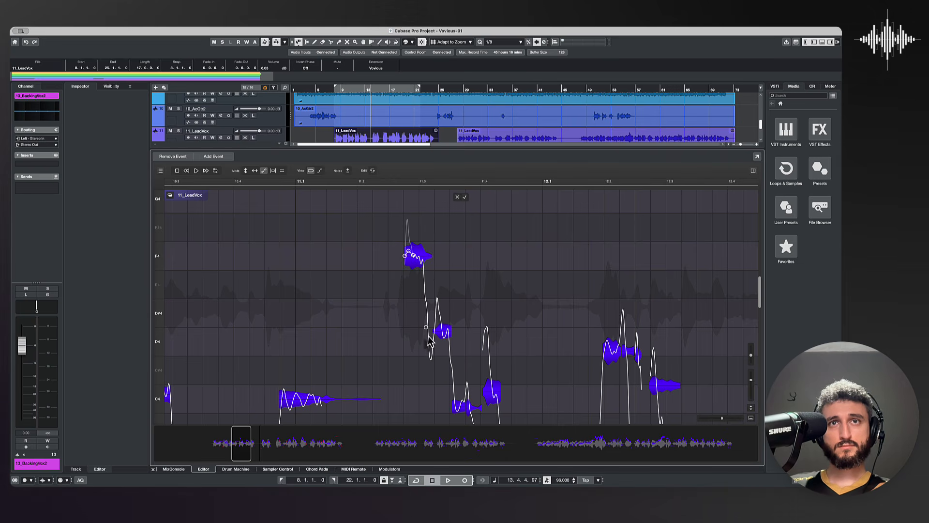
{"action": "left_click", "coordinate": [429, 325]}
{"action": "left_click", "coordinate": [429, 323]}
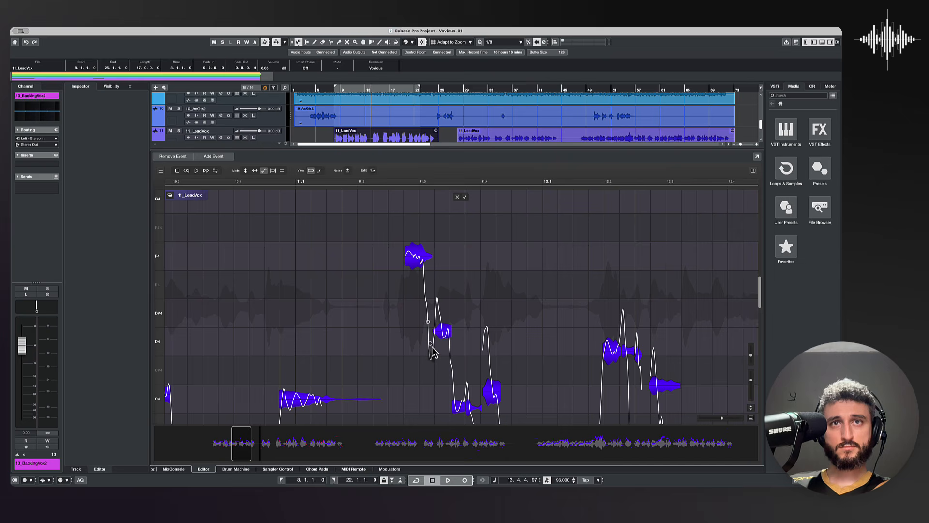
{"action": "left_click", "coordinate": [438, 311]}
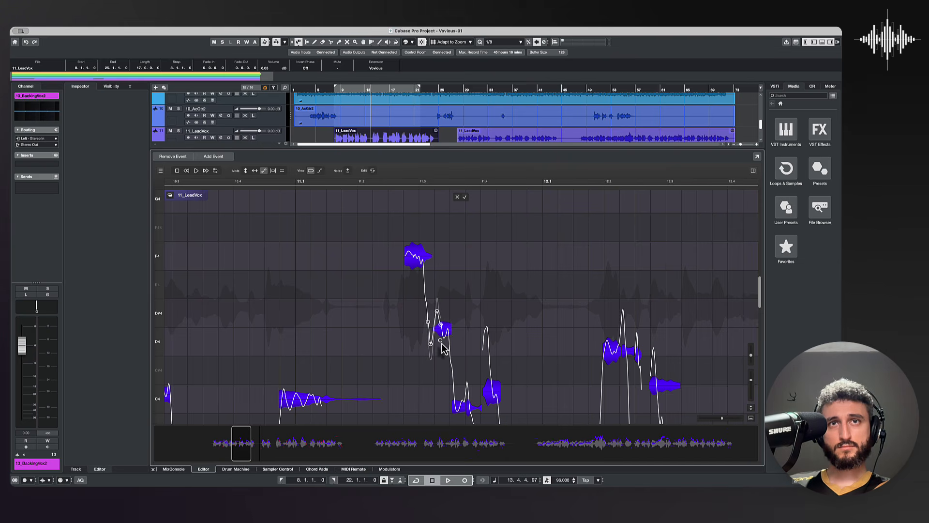
{"action": "left_click", "coordinate": [441, 339]}
Step: Lower the note just after beat 11.3 to D4 and play the phrase from beat 11.2
{"action": "key", "text": "1"}
{"action": "left_click_drag", "start_coordinate": [445, 334], "coordinate": [445, 347]}
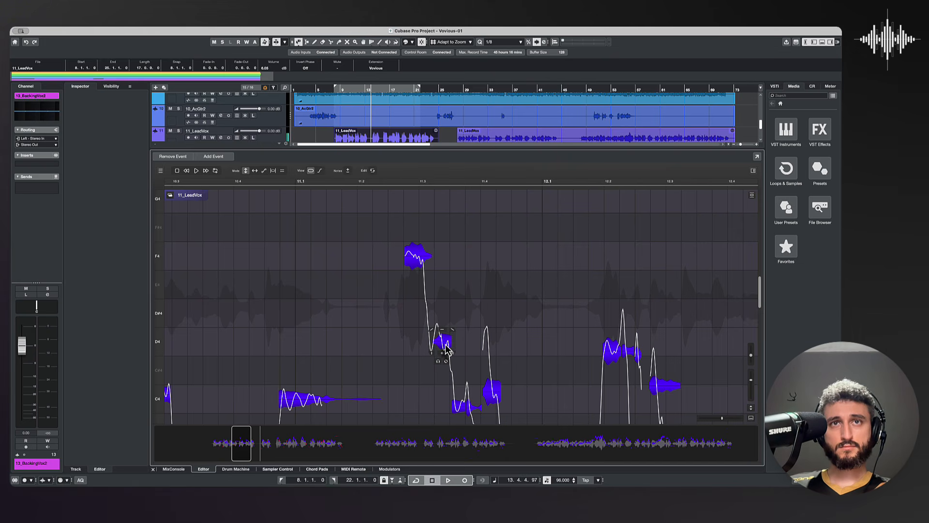
{"action": "left_click", "coordinate": [359, 183]}
{"action": "key", "text": "space"}
{"action": "key", "text": "space"}
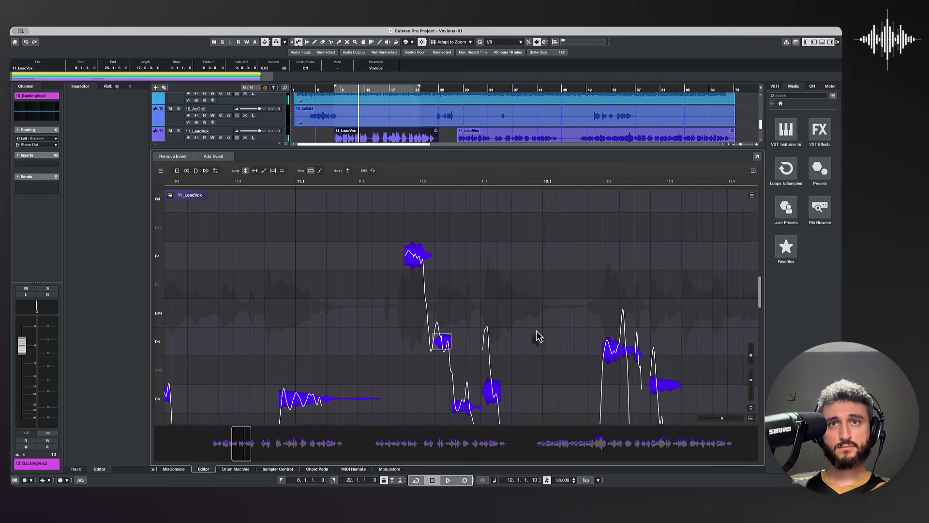
Step: Move the long note across beat 12.1 to A#3 with less vibrato, and play the phrase from beat 11.2
{"action": "scroll", "coordinate": [537, 331], "scroll_direction": "right", "scroll_amount": 3}
{"action": "scroll", "coordinate": [536, 331], "scroll_direction": "down", "scroll_amount": 2}
{"action": "scroll", "coordinate": [538, 335], "scroll_direction": "right", "scroll_amount": 2}
{"action": "scroll", "coordinate": [539, 335], "scroll_direction": "down", "scroll_amount": 1}
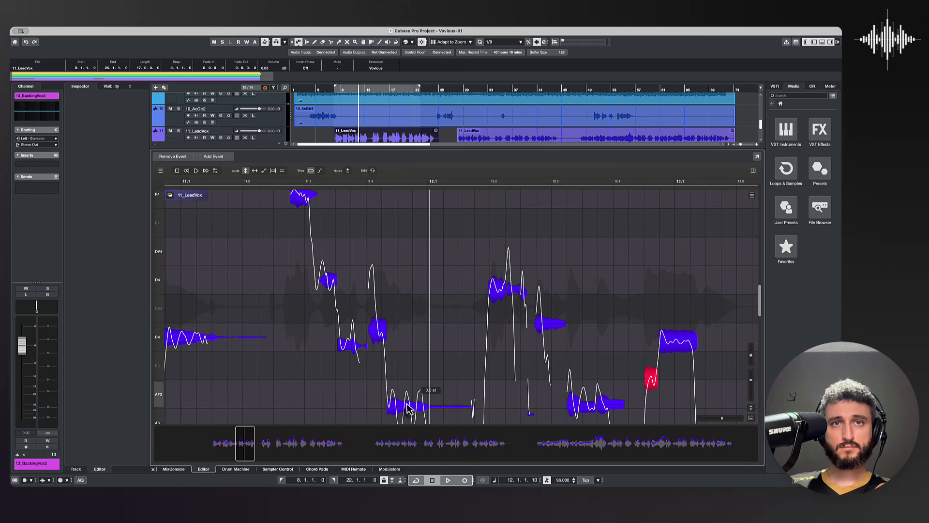
{"action": "left_click_drag", "start_coordinate": [464, 412], "coordinate": [462, 449]}
{"action": "left_click", "coordinate": [263, 184]}
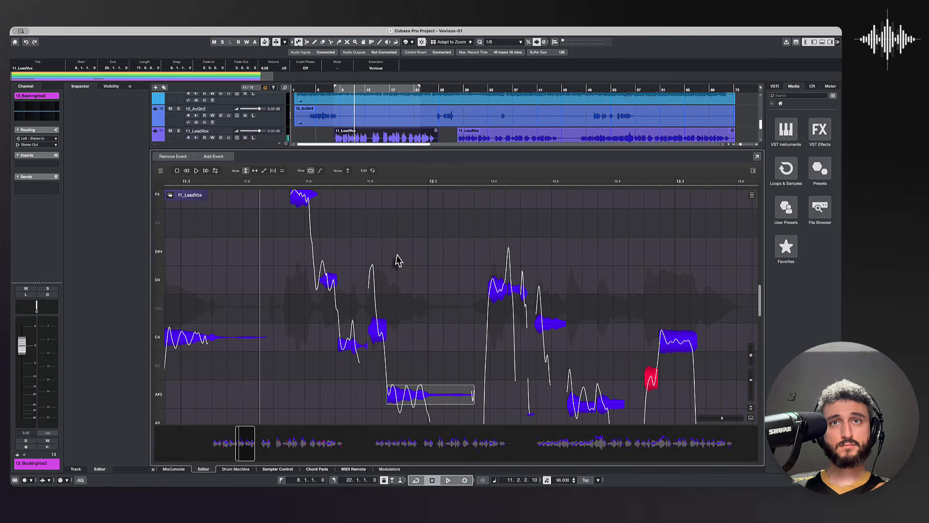
{"action": "key", "text": "space"}
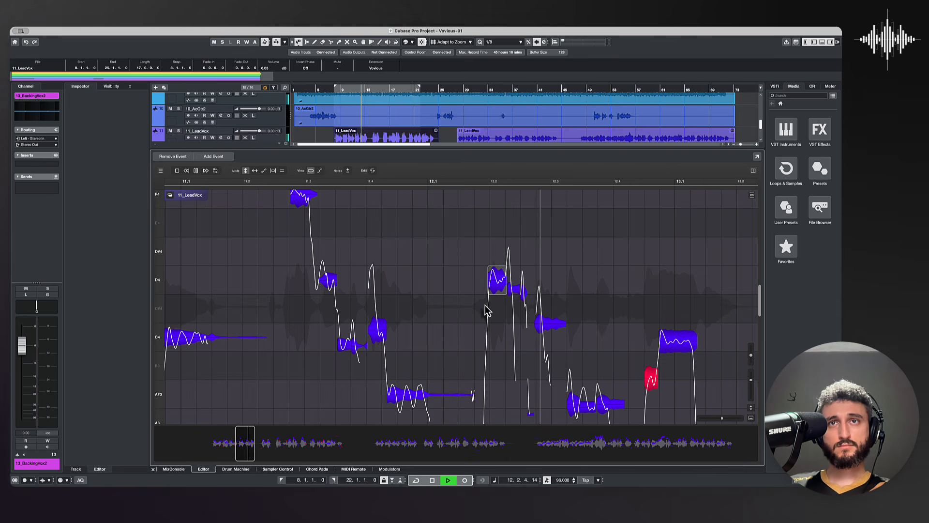
{"action": "key", "text": "space"}
Step: Snap the A#3 notes around beat 12.4 and the A#3 and C4 notes at beat 13.1 to pitch
{"action": "left_click", "coordinate": [609, 408]}
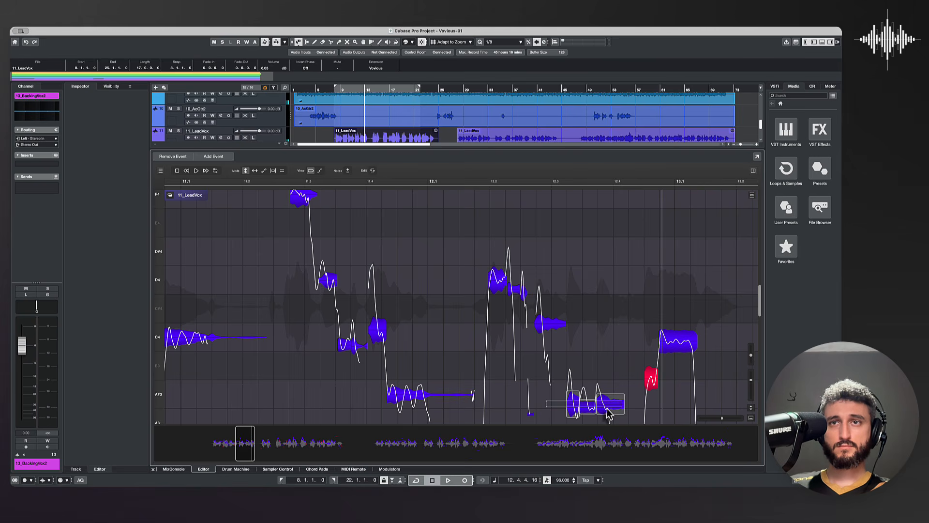
{"action": "left_click_drag", "start_coordinate": [609, 407], "coordinate": [654, 400]}
{"action": "double_click", "coordinate": [674, 345]}
{"action": "scroll", "coordinate": [633, 333], "scroll_direction": "right", "scroll_amount": 6}
{"action": "scroll", "coordinate": [633, 332], "scroll_direction": "down", "scroll_amount": 3}
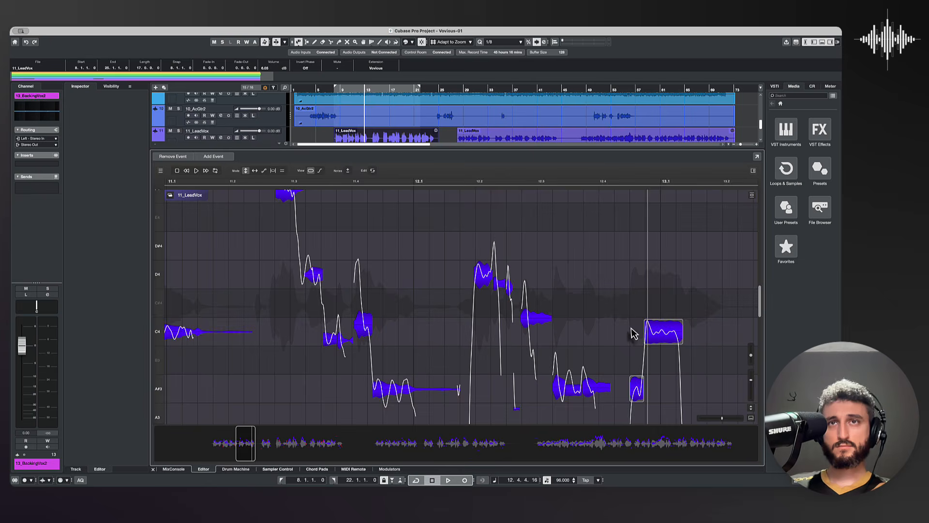
Step: Raise the short note following the C4 note at beat 13.1 to A3, and play from just after beat 12.1
{"action": "left_click_drag", "start_coordinate": [514, 379], "coordinate": [513, 358]}
{"action": "left_click", "coordinate": [254, 182]}
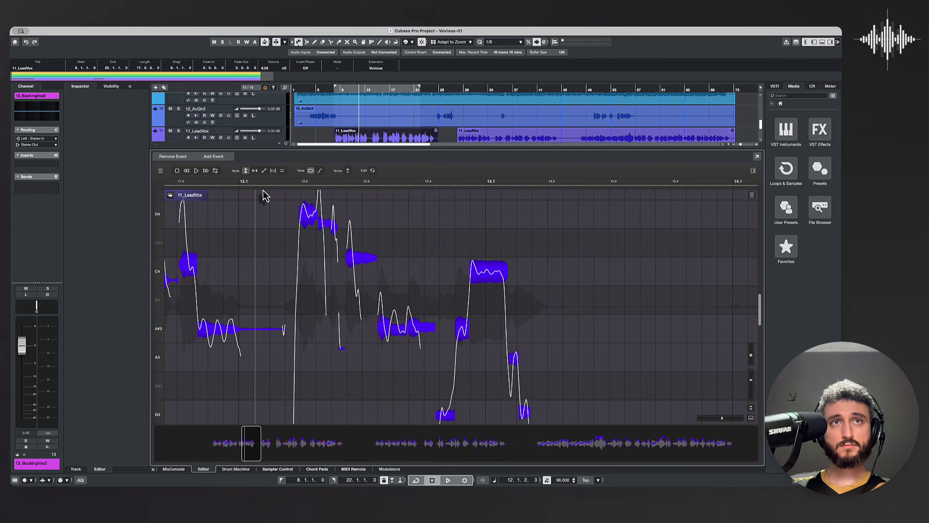
{"action": "key", "text": "space"}
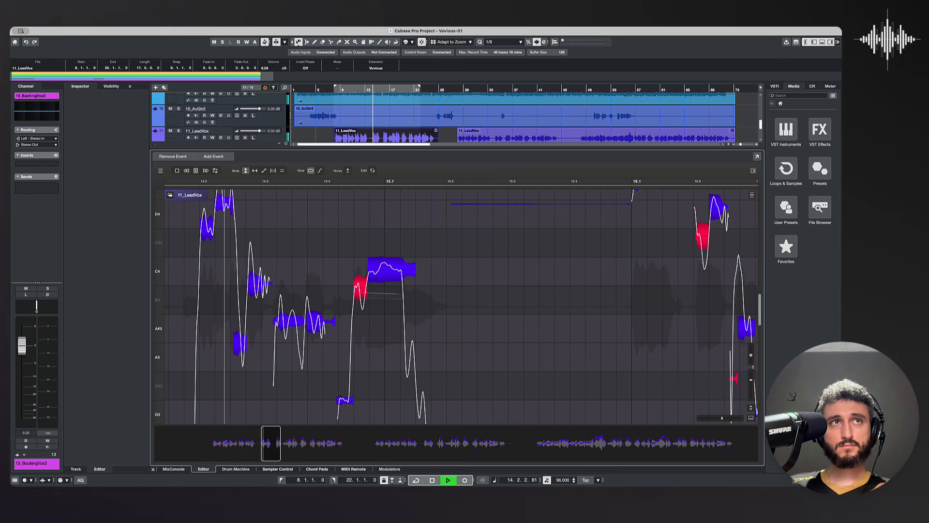
{"action": "key", "text": "space"}
Step: Move the two high notes after beat 14.2 to D4 and D#4, and reduce their vibrato
{"action": "scroll", "coordinate": [220, 256], "scroll_direction": "up", "scroll_amount": 1}
{"action": "left_click_drag", "start_coordinate": [223, 246], "coordinate": [223, 228]}
{"action": "left_click_drag", "start_coordinate": [208, 269], "coordinate": [232, 262]}
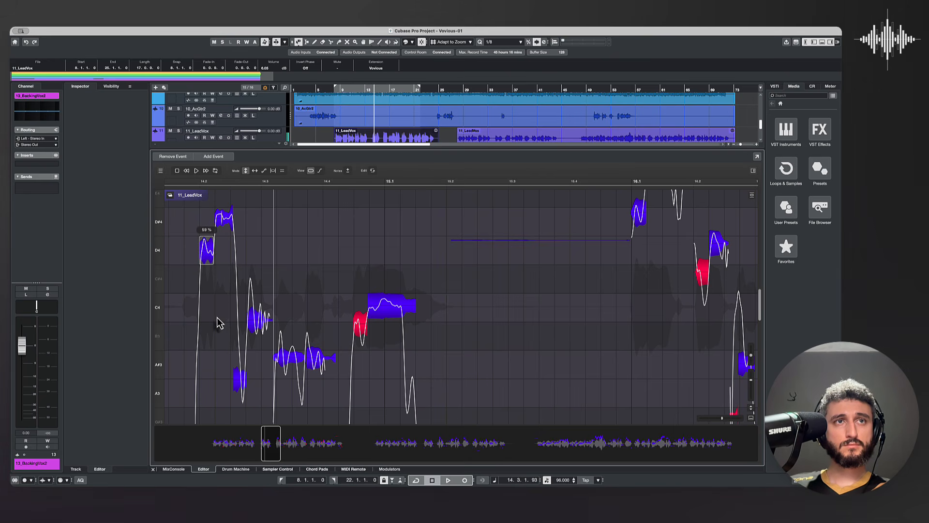
Step: Raise the note at beat 14.3 to C4 with less vibrato, and continue playing the phrase
{"action": "left_click", "coordinate": [264, 321]}
{"action": "left_click_drag", "start_coordinate": [270, 326], "coordinate": [270, 371]}
{"action": "key", "text": "space"}
{"action": "key", "text": "space"}
Step: Tune the A#3 notes around beat 14.4 and the red note before 15.1 to C4, and play from just before 14.2
{"action": "mouse_move", "coordinate": [333, 378]}
{"action": "left_mouse_down"}
{"action": "mouse_move", "coordinate": [293, 364]}
{"action": "mouse_move", "coordinate": [333, 374]}
{"action": "left_mouse_up"}
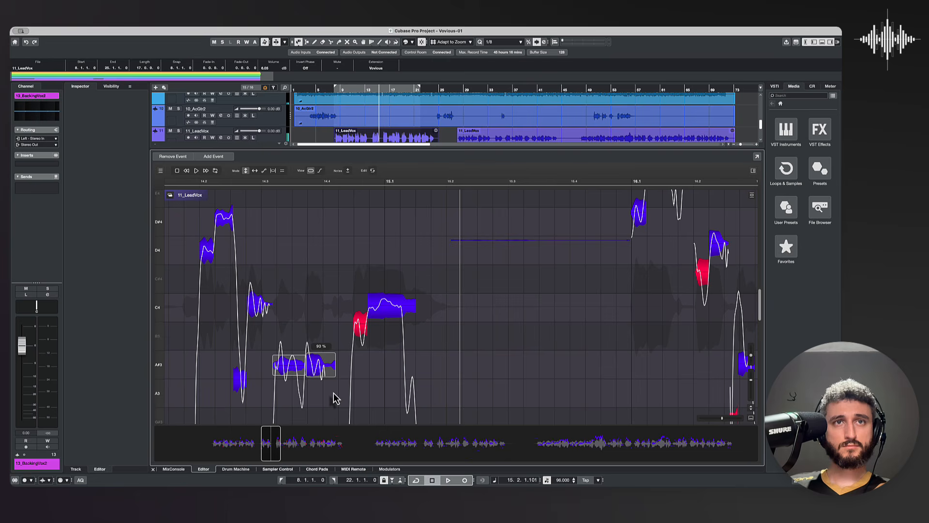
{"action": "left_click", "coordinate": [360, 312]}
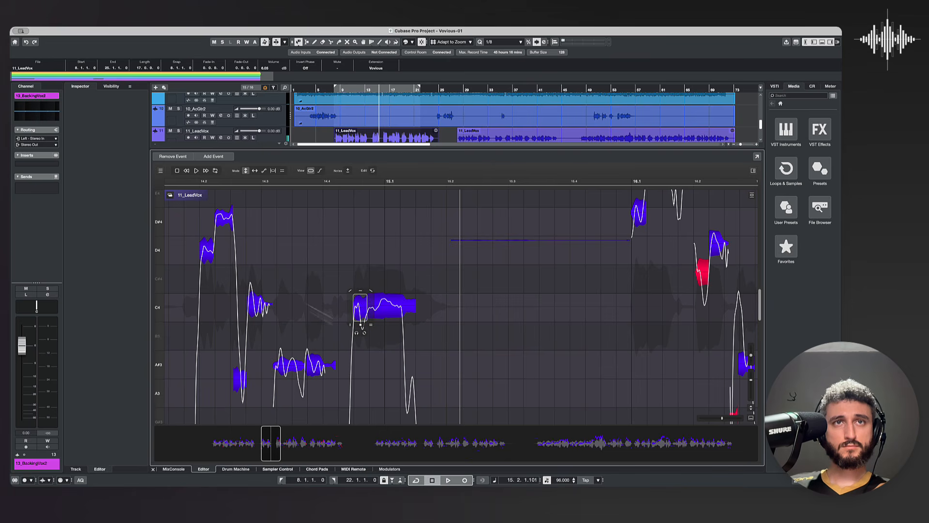
{"action": "left_click", "coordinate": [180, 181]}
{"action": "key", "text": "space"}
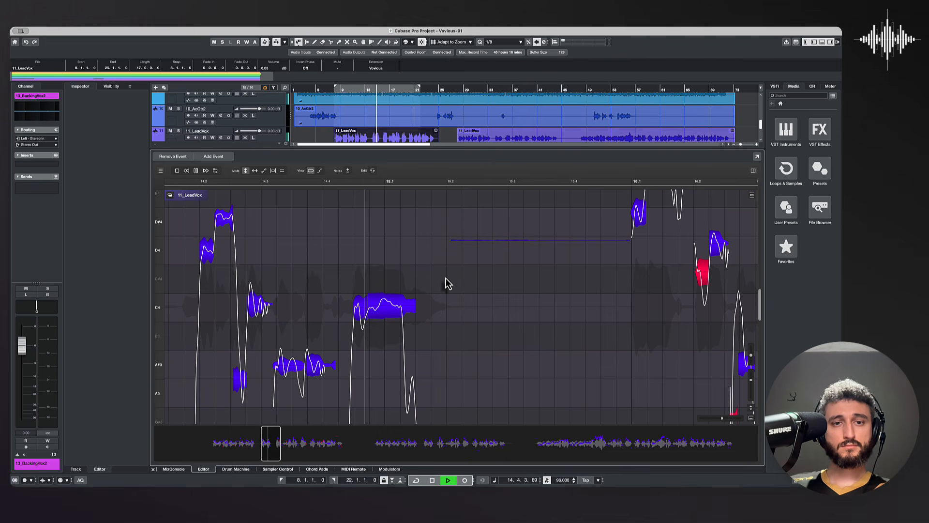
{"action": "scroll", "coordinate": [587, 301], "scroll_direction": "up", "scroll_amount": 4}
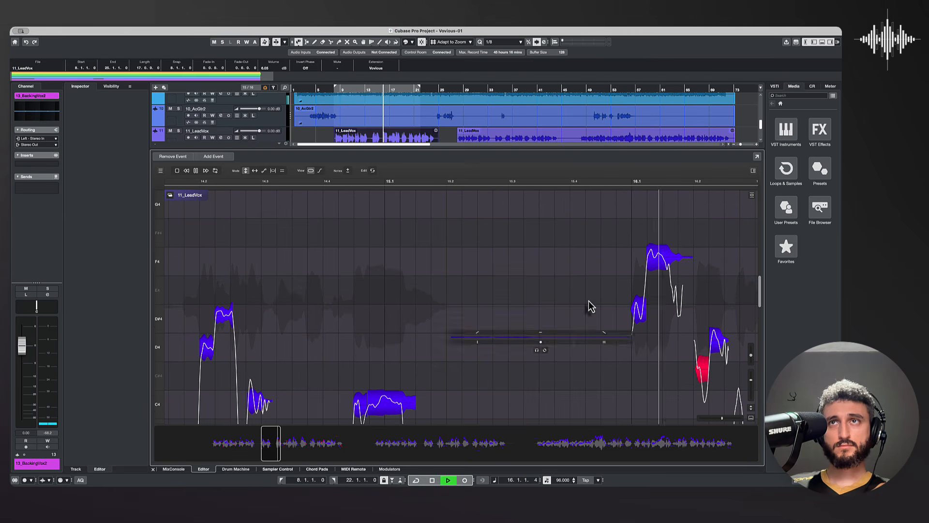
{"action": "key", "text": "space"}
Step: Snap the D#4 and F4 notes at beat 16.1 to pitch and play the phrase
{"action": "left_click_drag", "start_coordinate": [605, 243], "coordinate": [691, 329]}
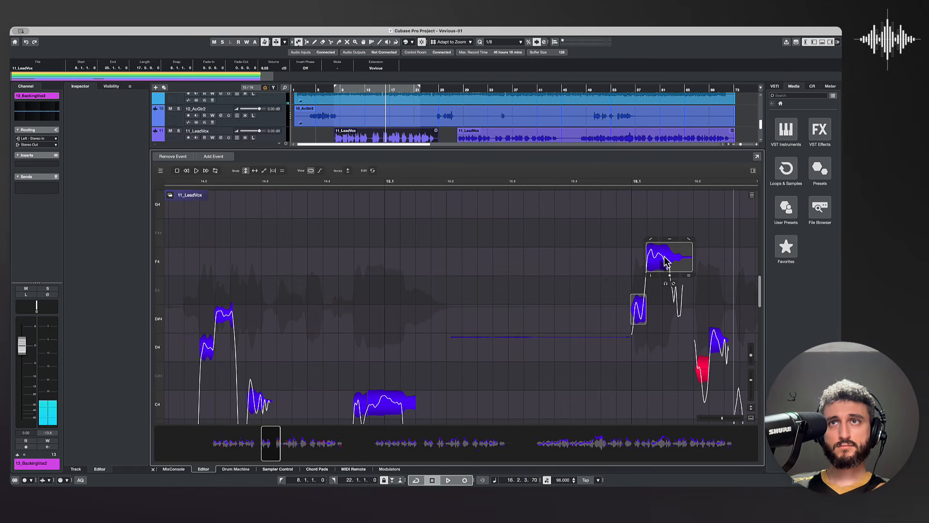
{"action": "double_click", "coordinate": [664, 256]}
{"action": "key", "text": "space"}
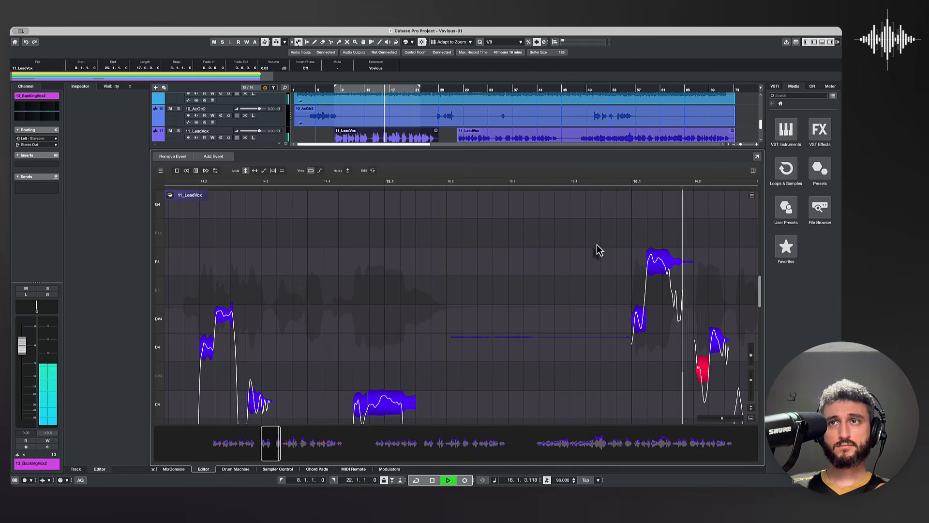
{"action": "key", "text": "space"}
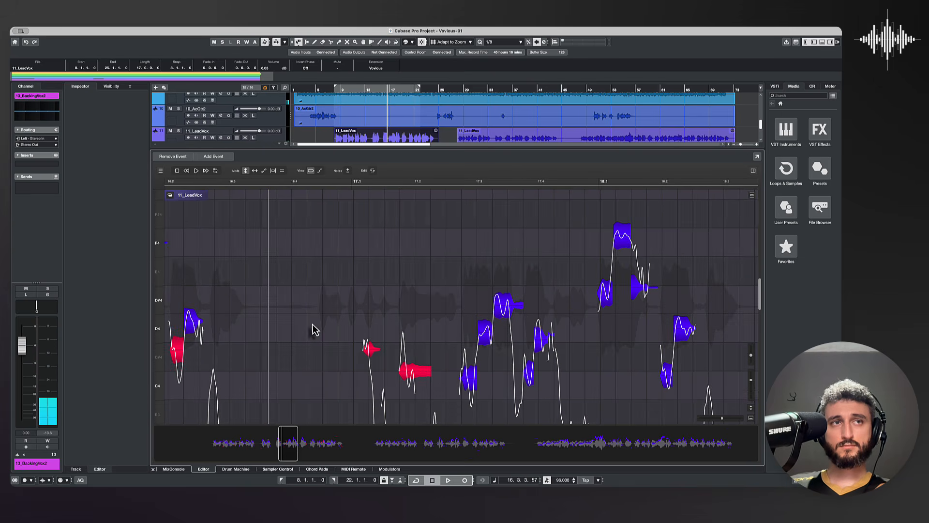
Step: Snap the red note at beat 16.2 to D4, redraw the dip in its pitch curve, and play the phrase
{"action": "double_click", "coordinate": [211, 342]}
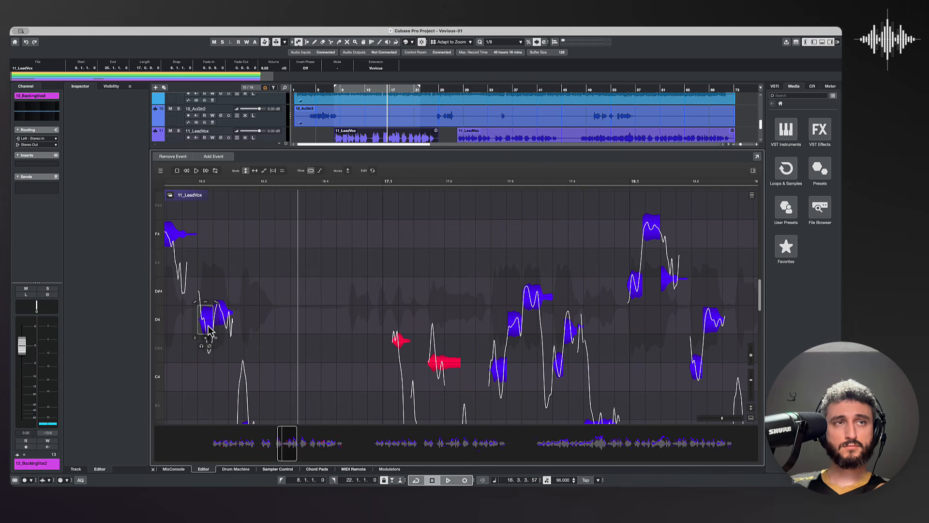
{"action": "mouse_move", "coordinate": [209, 330]}
{"action": "left_mouse_down"}
{"action": "mouse_move", "coordinate": [207, 362]}
{"action": "mouse_move", "coordinate": [207, 323]}
{"action": "left_mouse_up"}
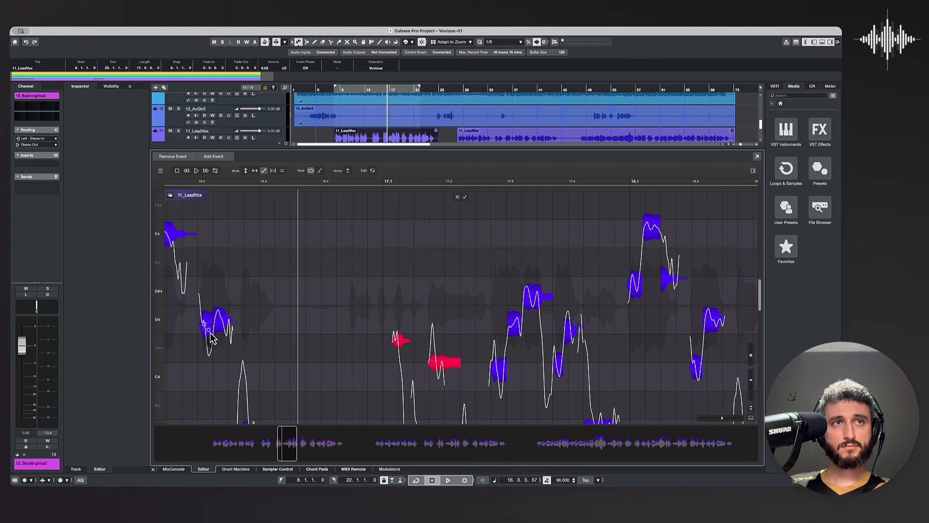
{"action": "scroll", "coordinate": [264, 309], "scroll_direction": "left", "scroll_amount": 3}
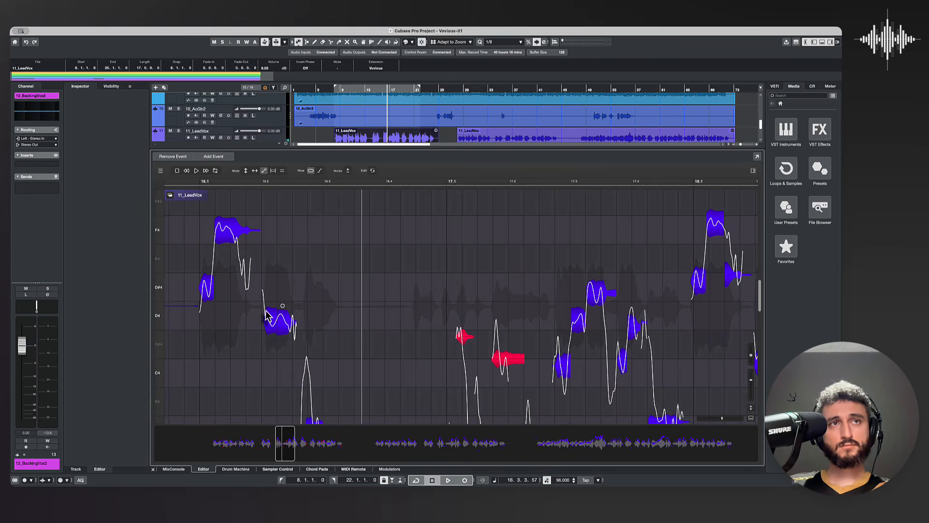
{"action": "left_click", "coordinate": [380, 92]}
{"action": "key", "text": "space"}
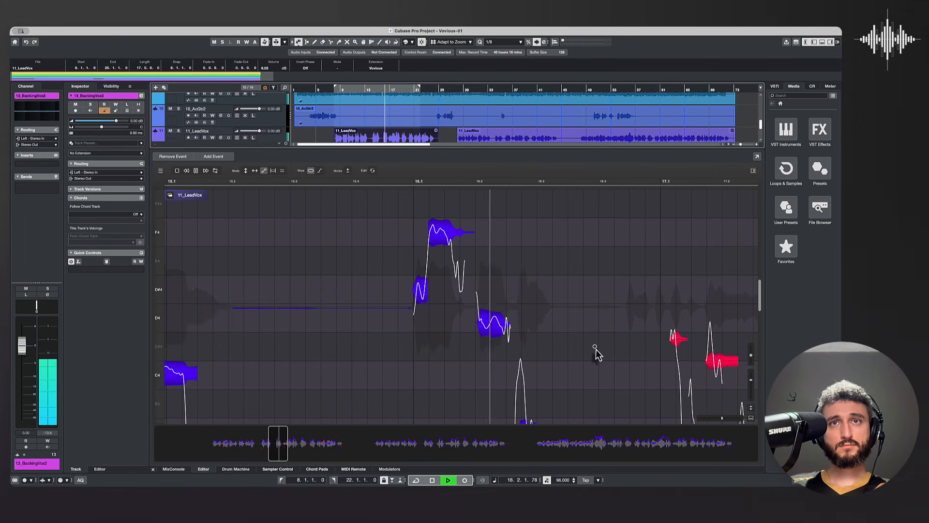
{"action": "key", "text": "space"}
{"action": "key", "text": "space"}
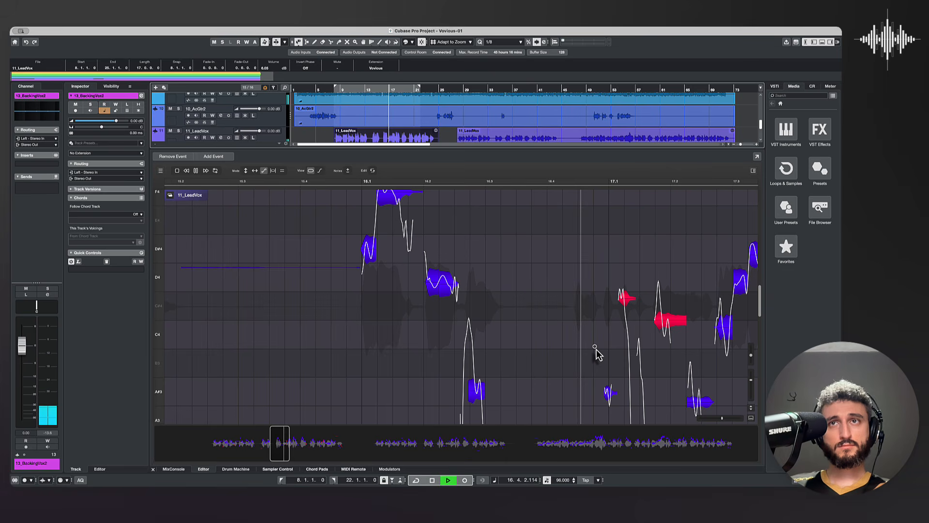
{"action": "key", "text": "space"}
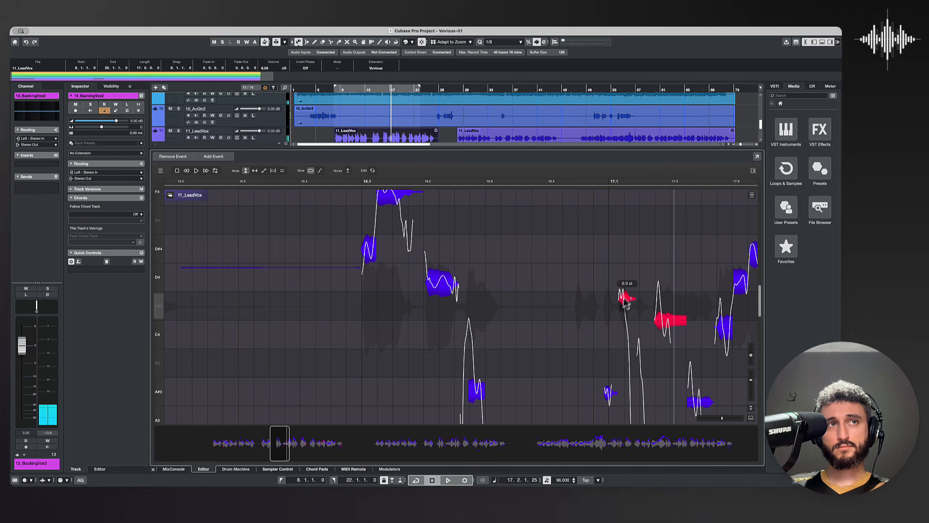
Step: Move the two red notes after 17.1 to D4 and C4
{"action": "left_click_drag", "start_coordinate": [624, 304], "coordinate": [625, 290]}
{"action": "left_click_drag", "start_coordinate": [665, 322], "coordinate": [667, 349]}
{"action": "scroll", "coordinate": [666, 342], "scroll_direction": "right", "scroll_amount": 5}
{"action": "scroll", "coordinate": [666, 342], "scroll_direction": "down", "scroll_amount": 2}
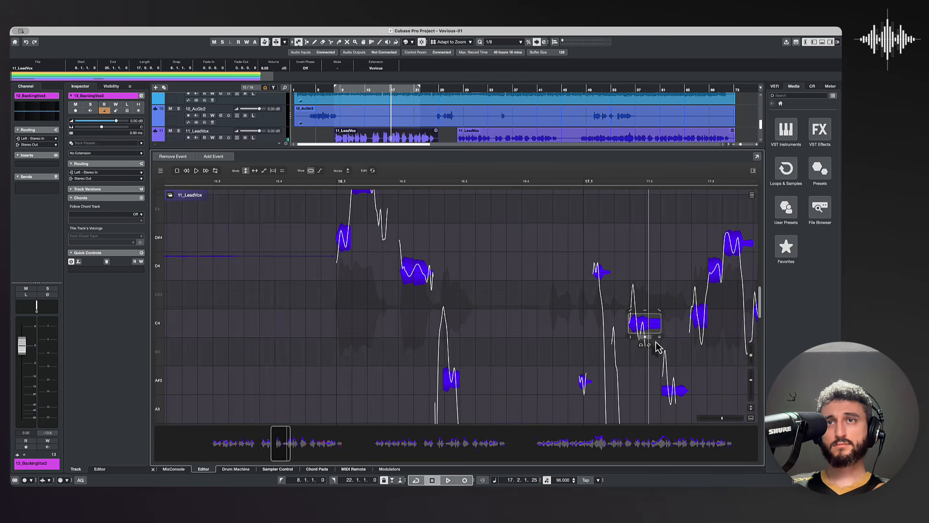
{"action": "scroll", "coordinate": [616, 340], "scroll_direction": "right", "scroll_amount": 3}
{"action": "scroll", "coordinate": [617, 339], "scroll_direction": "up", "scroll_amount": 1}
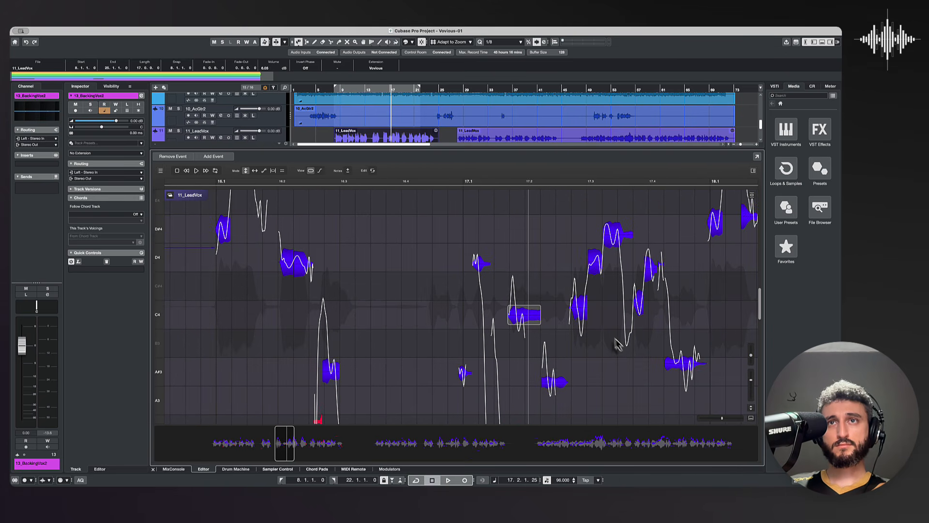
Step: Snap the rising C4, D4 and D#4 notes around beat 17.3 to pitch, reducing vibrato on the C4 and D#4
{"action": "left_click", "coordinate": [599, 268]}
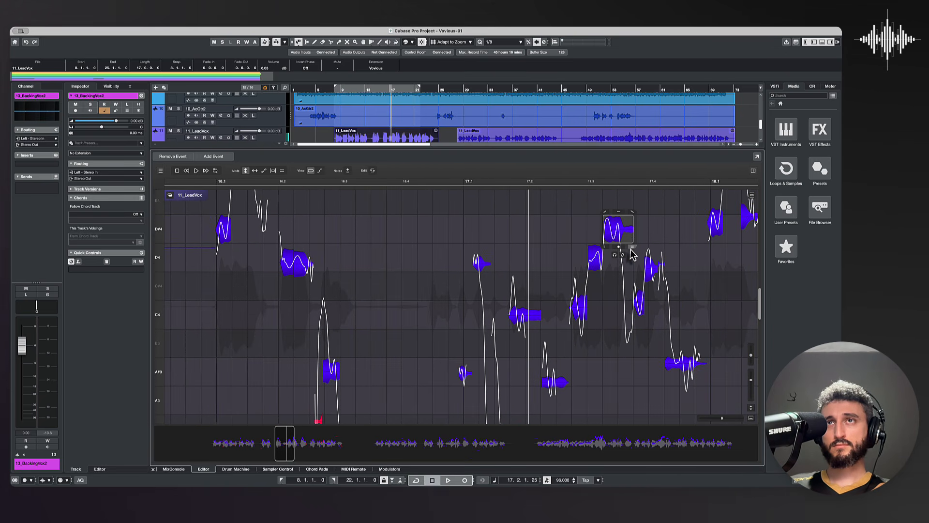
{"action": "left_click_drag", "start_coordinate": [631, 248], "coordinate": [611, 284]}
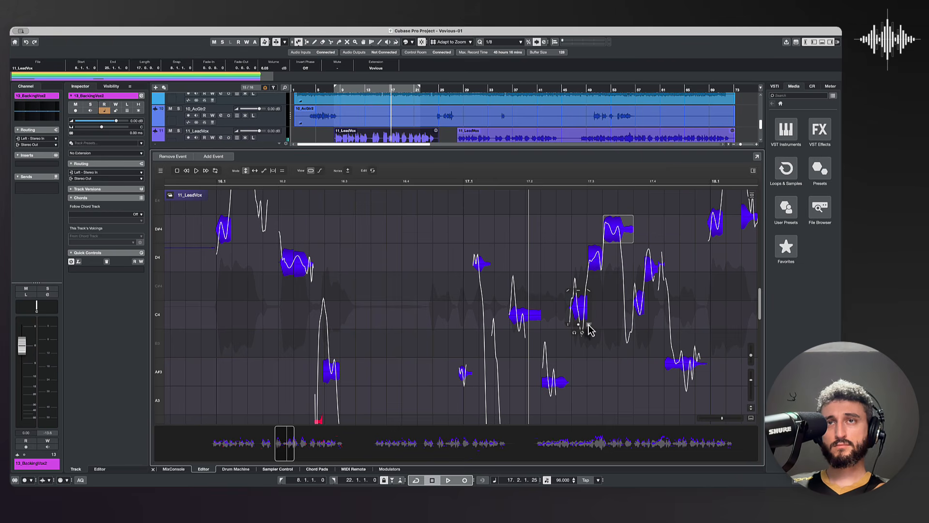
{"action": "left_click_drag", "start_coordinate": [590, 330], "coordinate": [590, 373]}
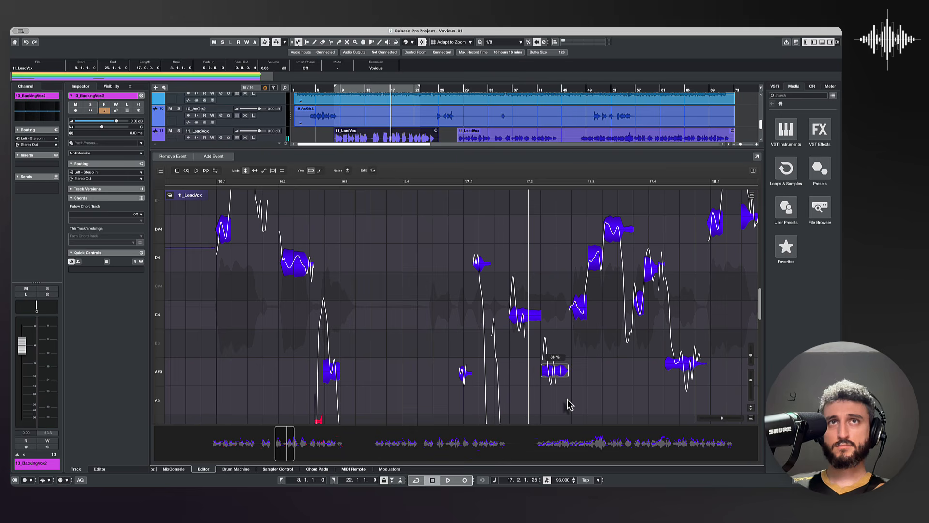
Step: Reduce the vibrato of the A#3 note after beat 17.2, and play from just before 17.1
{"action": "left_click_drag", "start_coordinate": [567, 398], "coordinate": [567, 413]}
{"action": "key", "text": "super+z"}
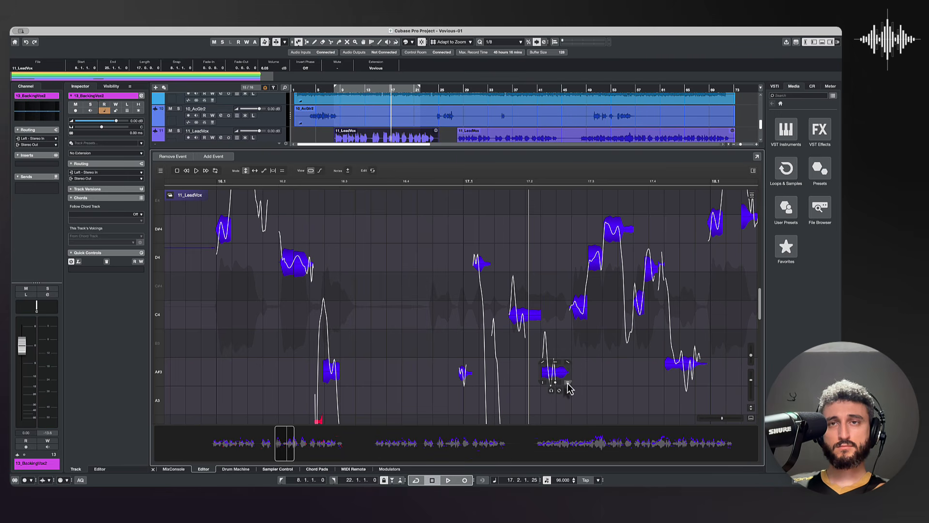
{"action": "left_click", "coordinate": [440, 184]}
{"action": "key", "text": "space"}
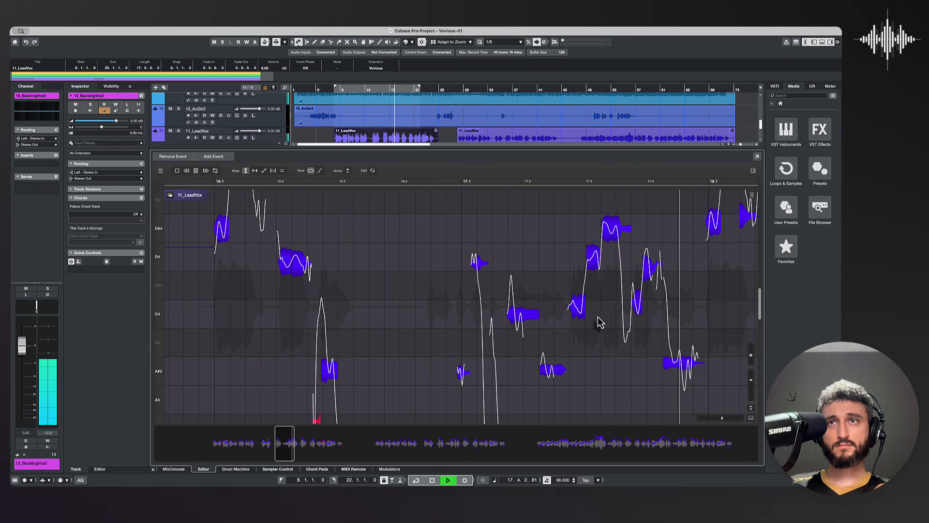
{"action": "key", "text": "space"}
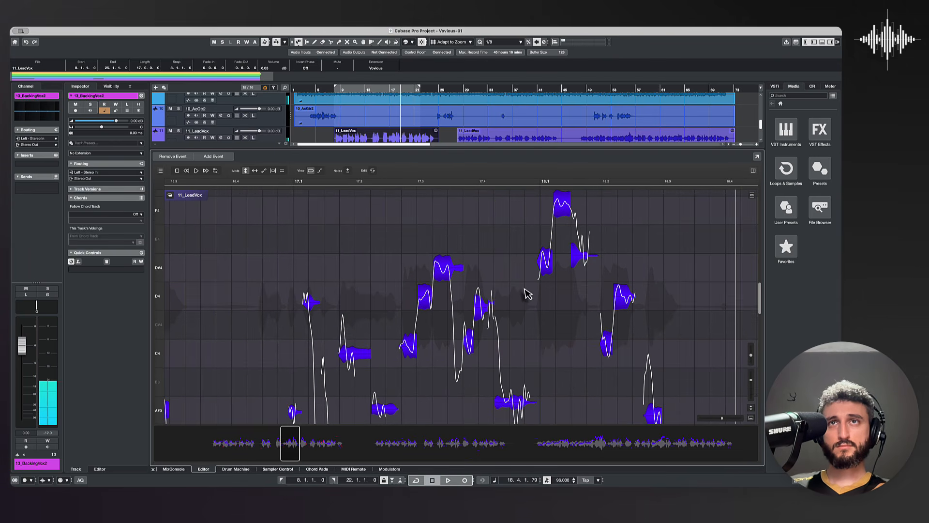
Step: Snap the D#4, F4 and D#4 notes after 18.1 to pitch together, and play from just before 18.1
{"action": "left_click_drag", "start_coordinate": [572, 242], "coordinate": [590, 207]}
{"action": "double_click", "coordinate": [567, 210]}
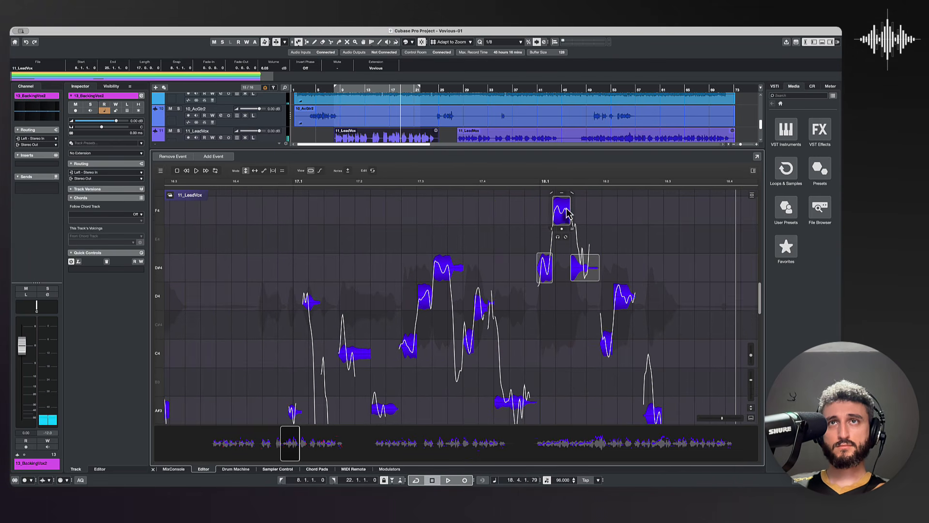
{"action": "left_click", "coordinate": [528, 184]}
{"action": "left_click", "coordinate": [655, 236]}
{"action": "key", "text": "space"}
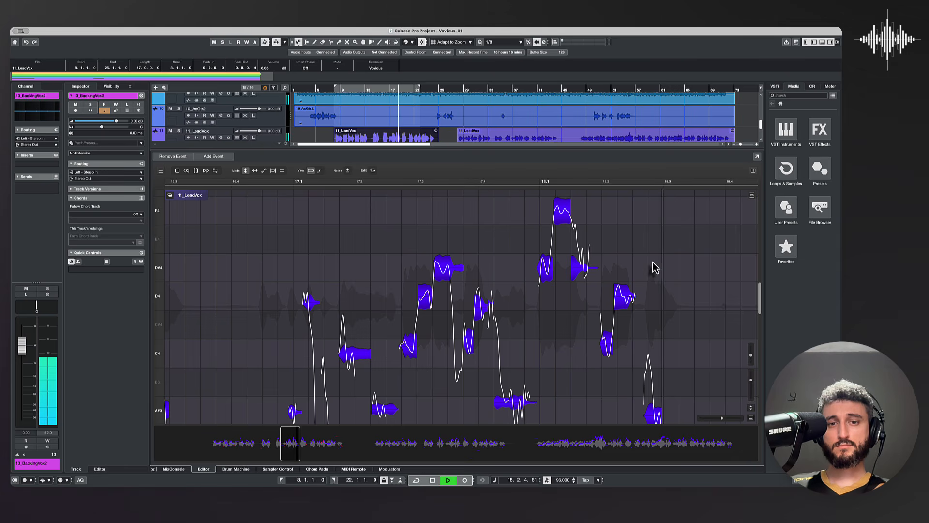
{"action": "key", "text": "space"}
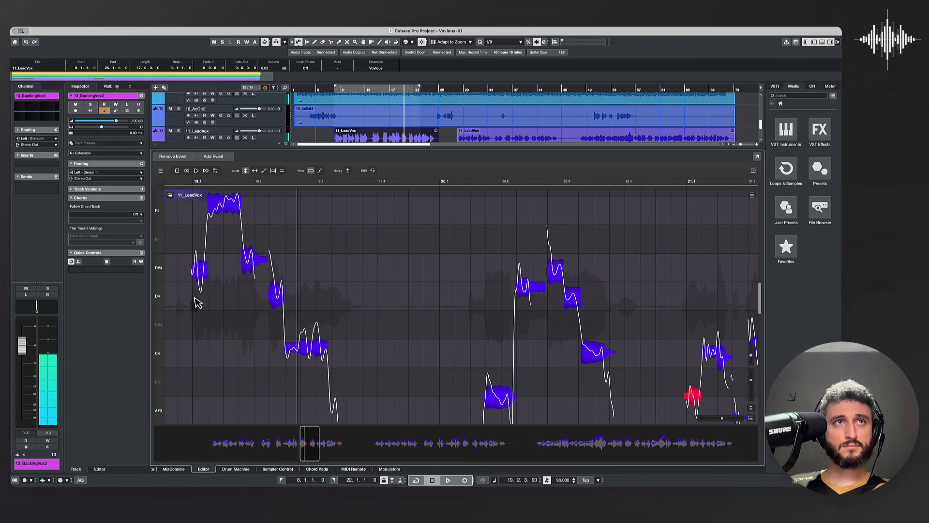
Step: Snap the F4, D#4 and C4 notes in bar 19 to pitch with less vibrato on the C4, and play the phrase
{"action": "mouse_move", "coordinate": [240, 196]}
{"action": "left_mouse_down"}
{"action": "mouse_move", "coordinate": [236, 243]}
{"action": "mouse_move", "coordinate": [242, 201]}
{"action": "left_mouse_up"}
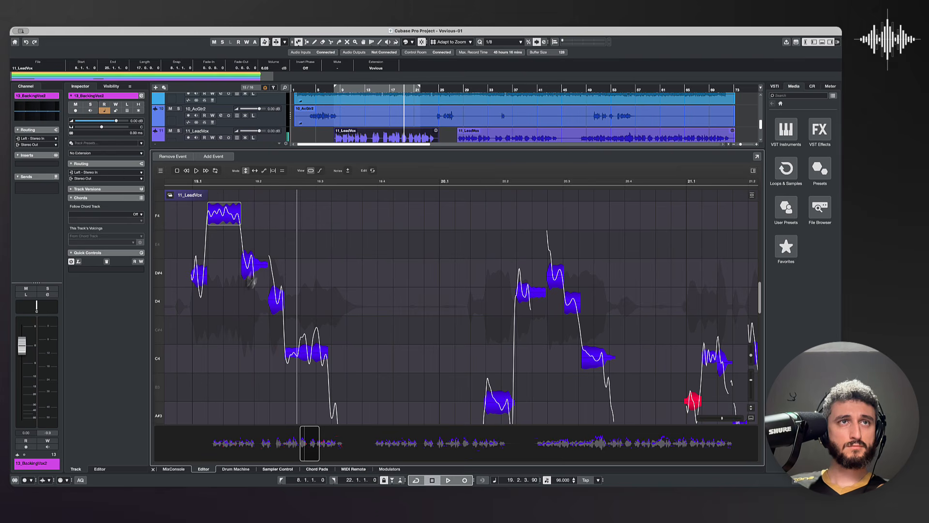
{"action": "left_click", "coordinate": [253, 266]}
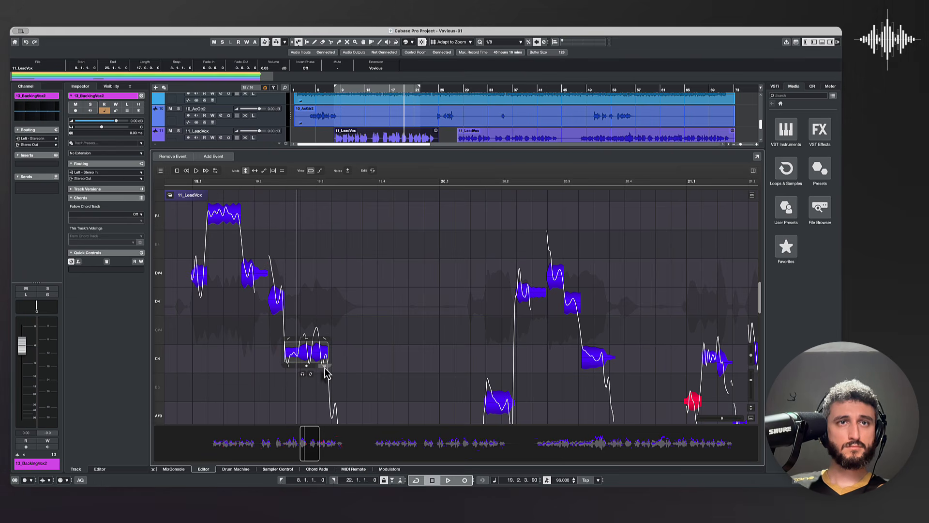
{"action": "left_click_drag", "start_coordinate": [326, 372], "coordinate": [324, 394]}
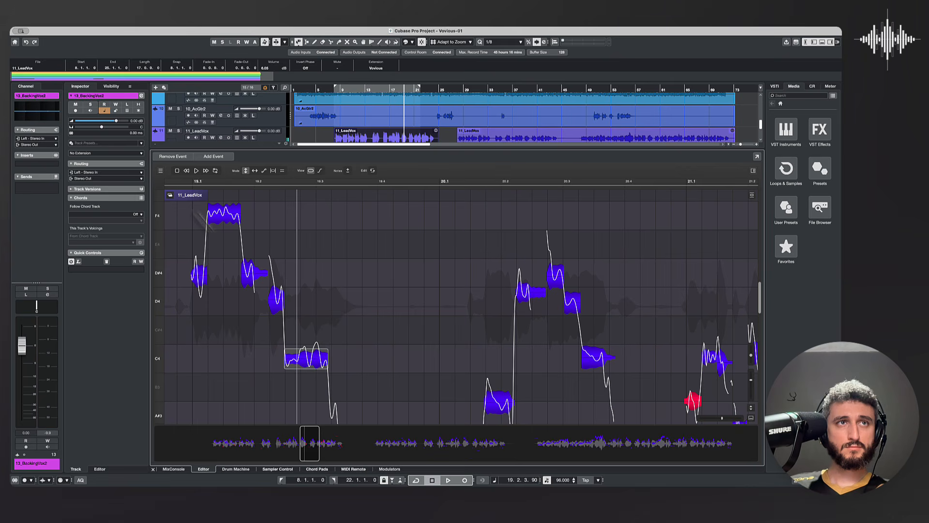
{"action": "left_click", "coordinate": [180, 188]}
{"action": "key", "text": "space"}
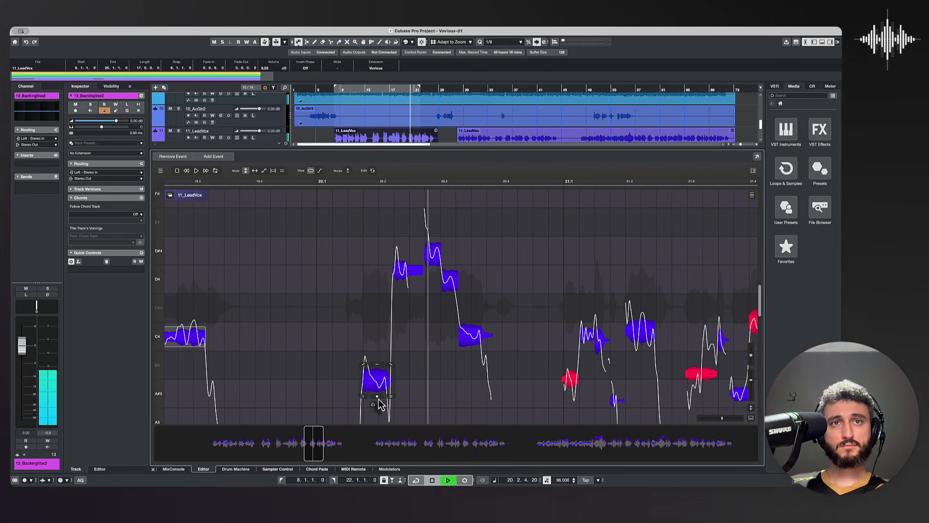
{"action": "key", "text": "space"}
Step: Snap the first three notes of the bar 20 phrase to A#3, D4 and D#4
{"action": "left_click", "coordinate": [377, 394]}
{"action": "double_click", "coordinate": [415, 271]}
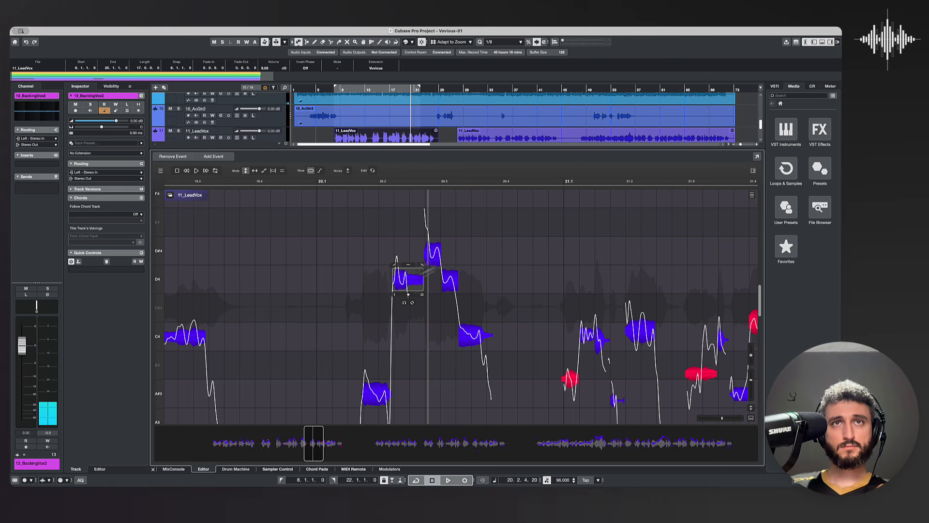
{"action": "double_click", "coordinate": [436, 260]}
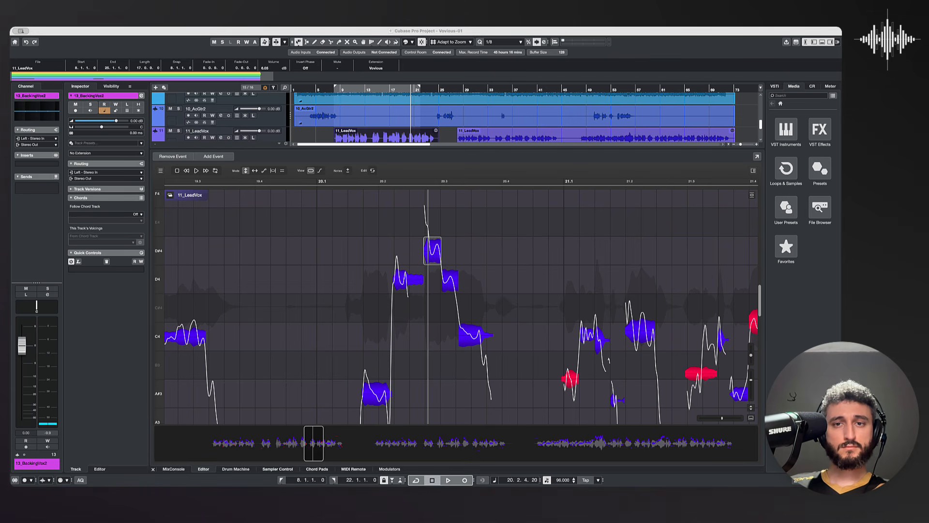